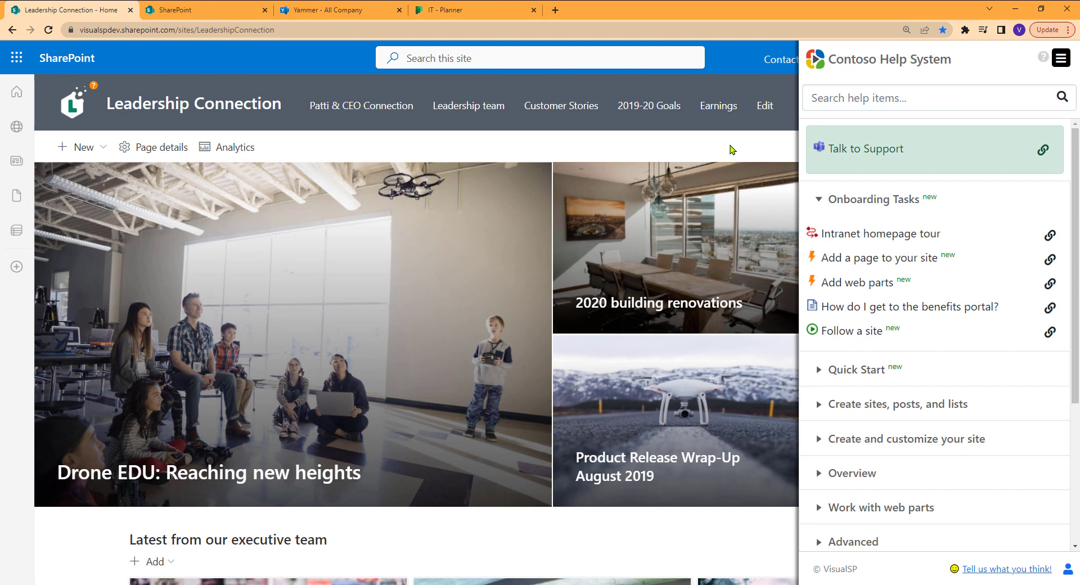
- Close the Contoso Help panel and reopen it beside the Leadership Connection home page
click(731, 149)
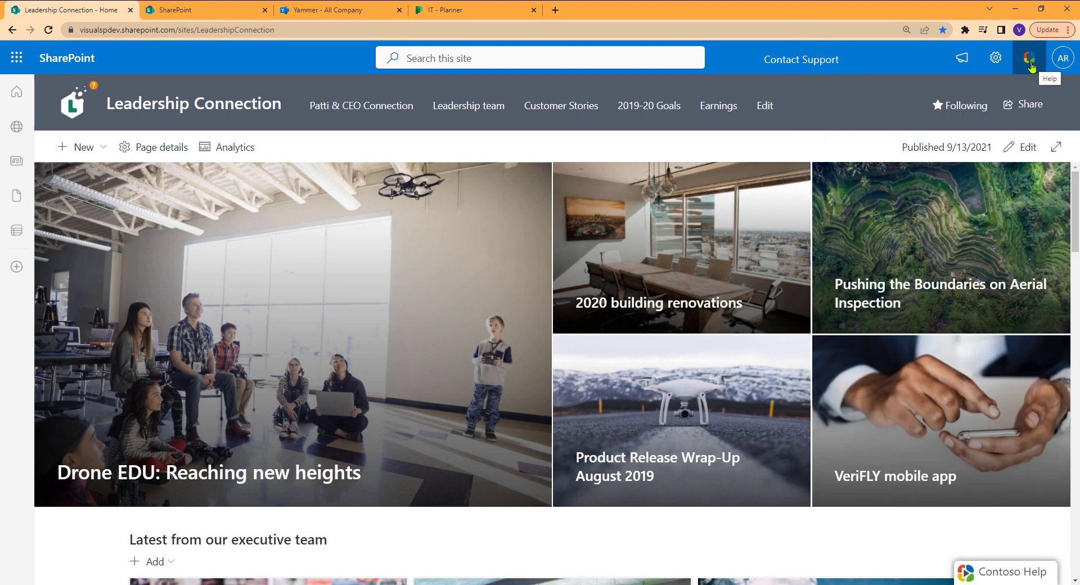
click(1032, 66)
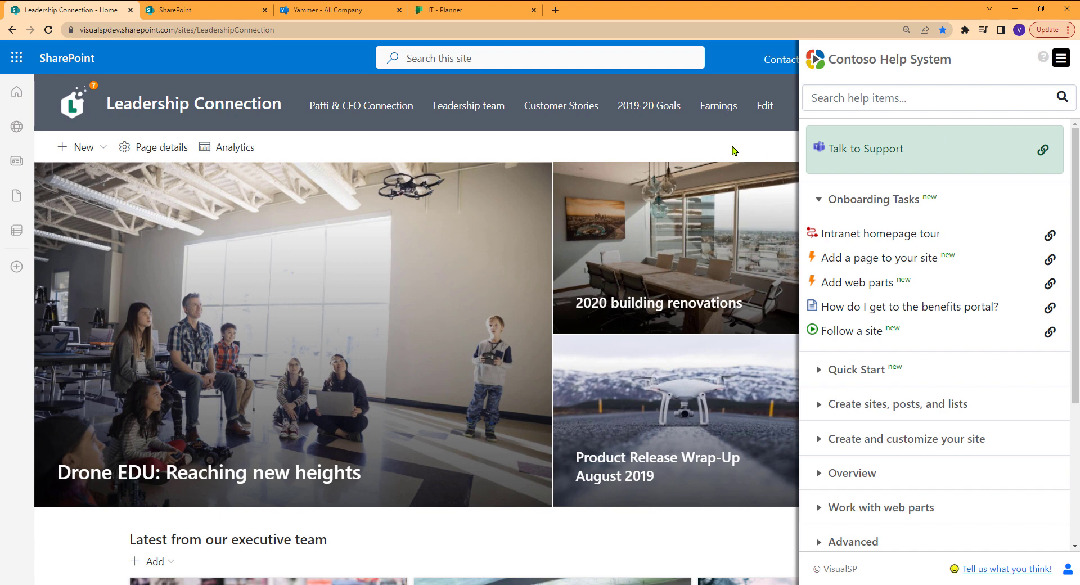
- Show the help items for the SharePoint start page, then return to the Leadership Connection site
click(194, 12)
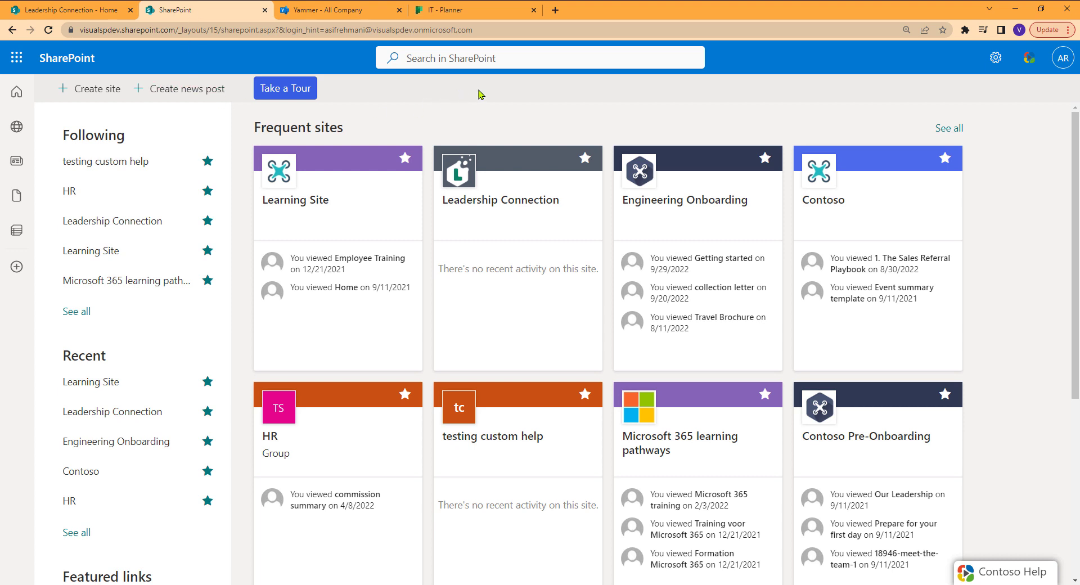
click(1032, 66)
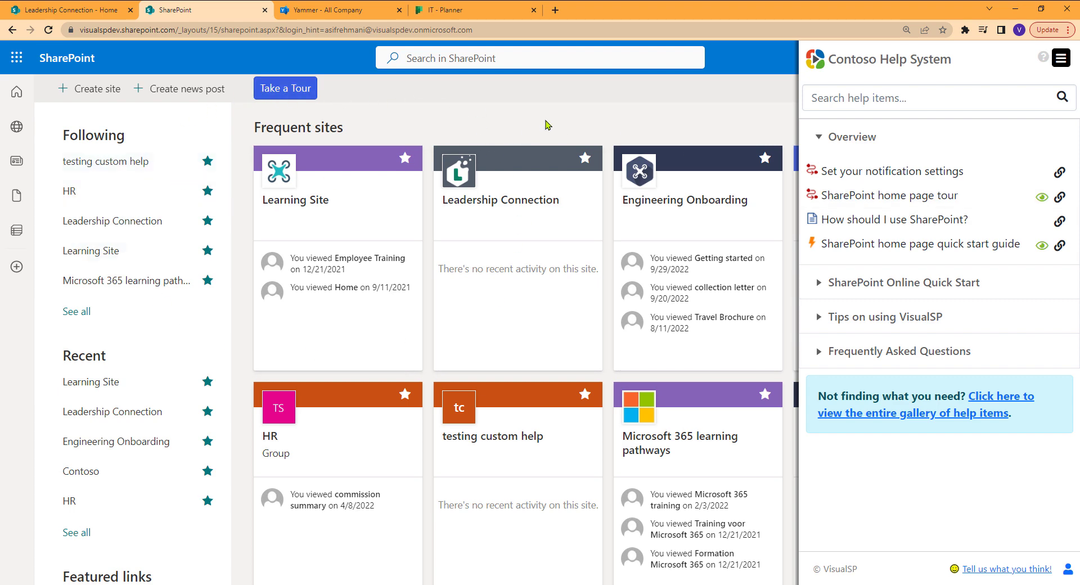
click(71, 9)
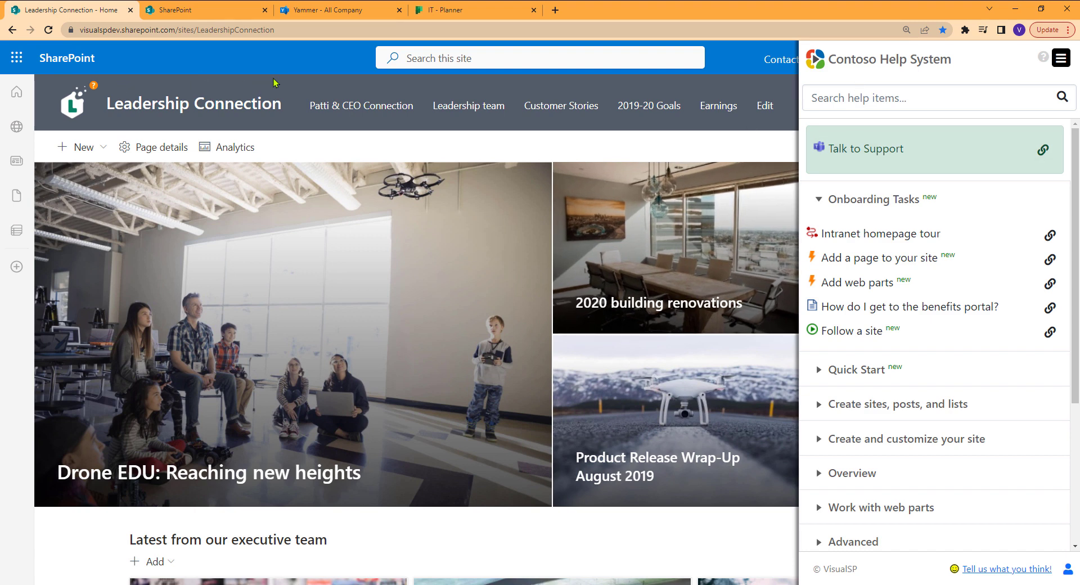
- Show the help items on Yammer's All Company page, then switch to the IT Planner board
click(304, 9)
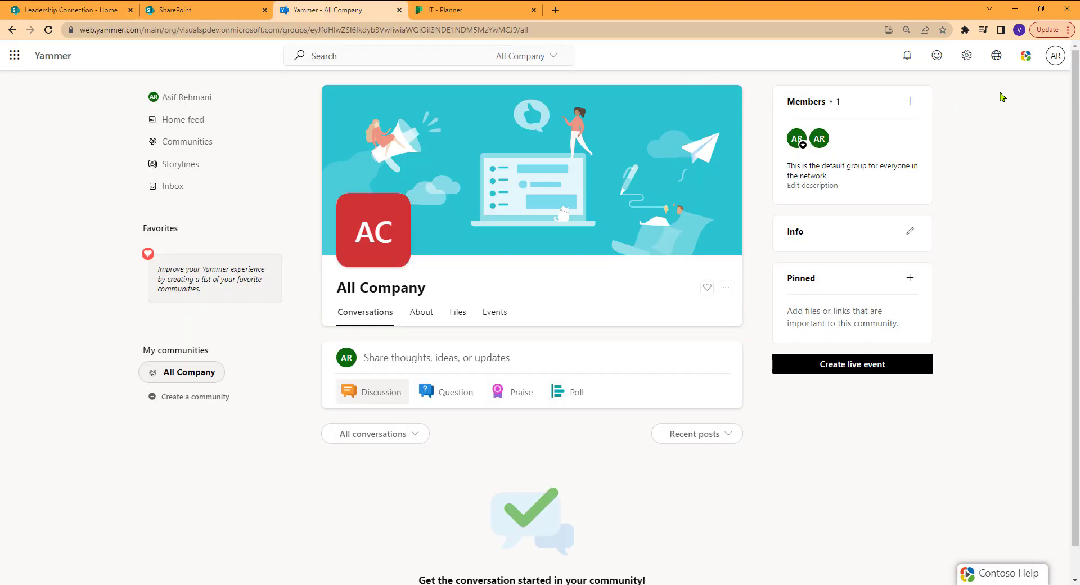
click(1025, 58)
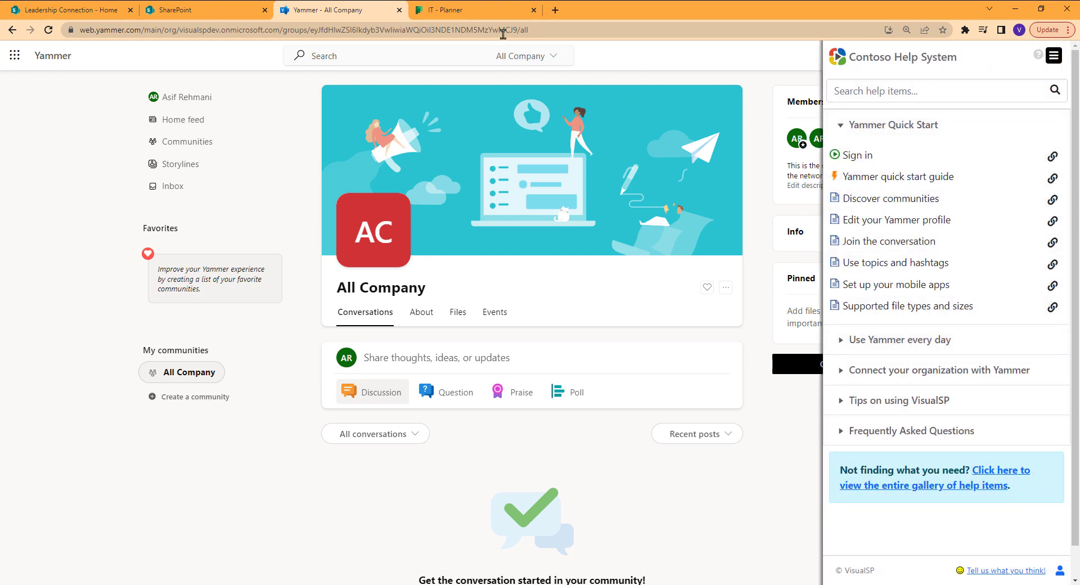
click(462, 13)
- Open the Contoso Help panel listing Planner help topics beside the IT board
click(1024, 60)
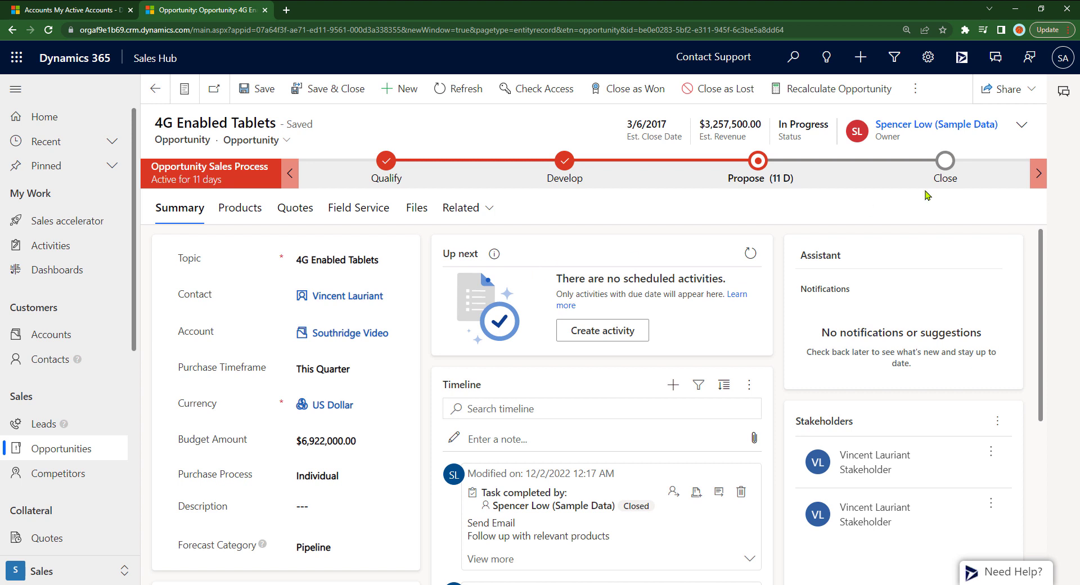
- Open the VisualSP Help System Overview items beside the 4G Enabled Tablets opportunity
click(962, 58)
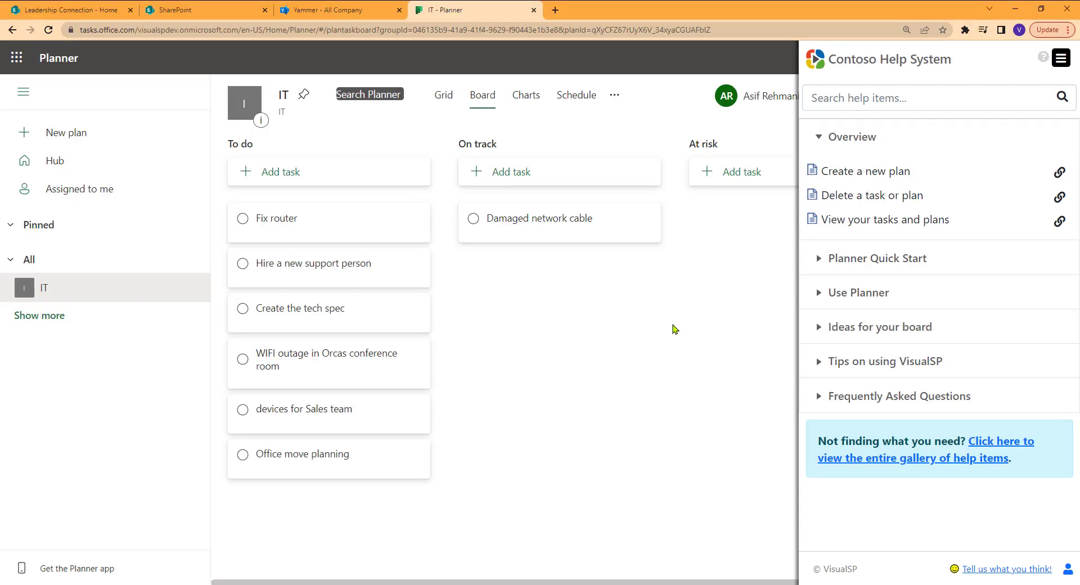
- Back on Leadership Connection, play the six-step Intranet homepage tour through to DONE
click(96, 18)
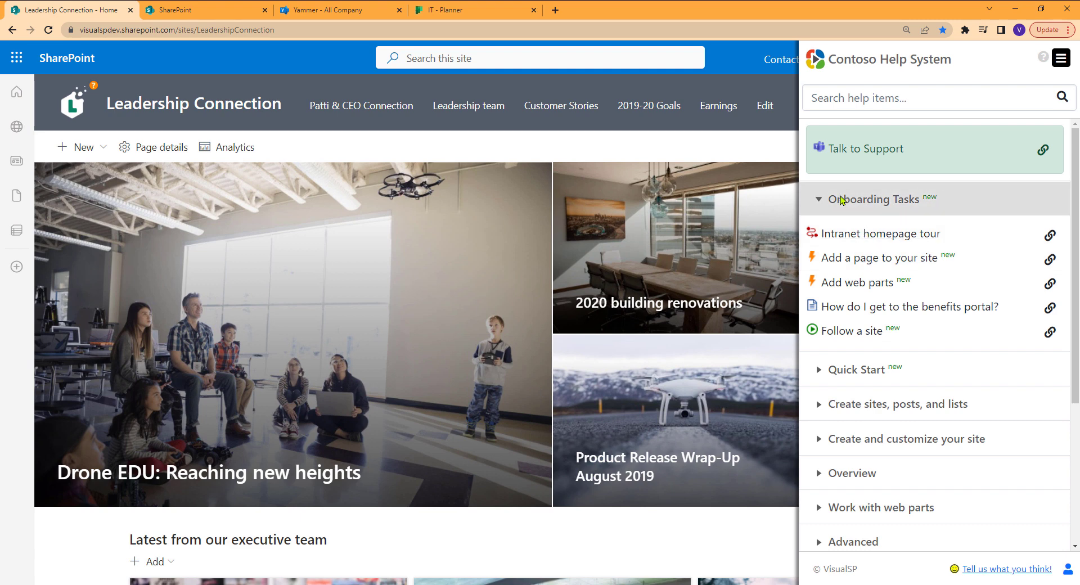
click(876, 235)
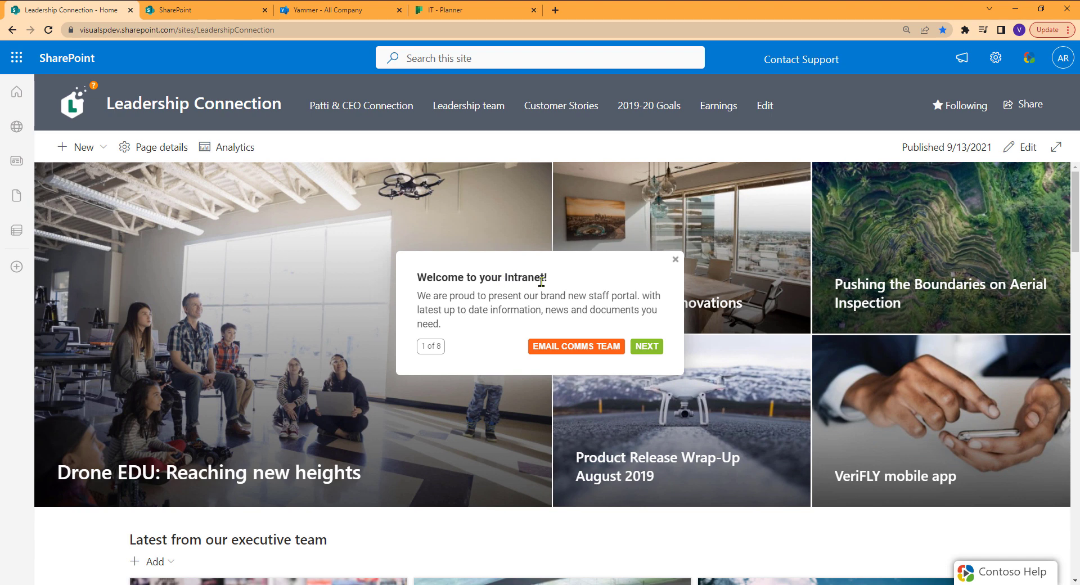
click(646, 346)
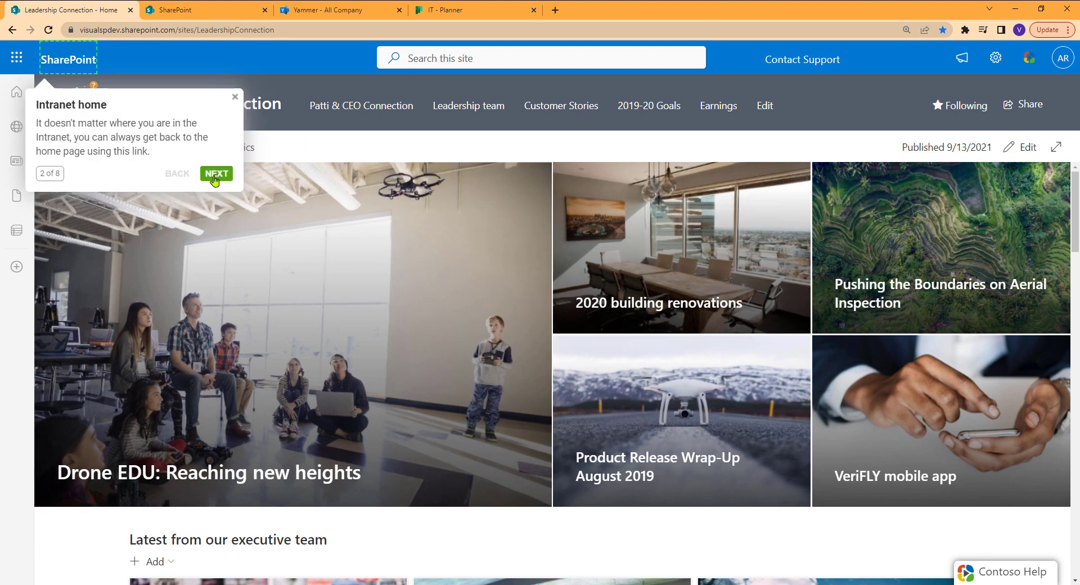
click(214, 175)
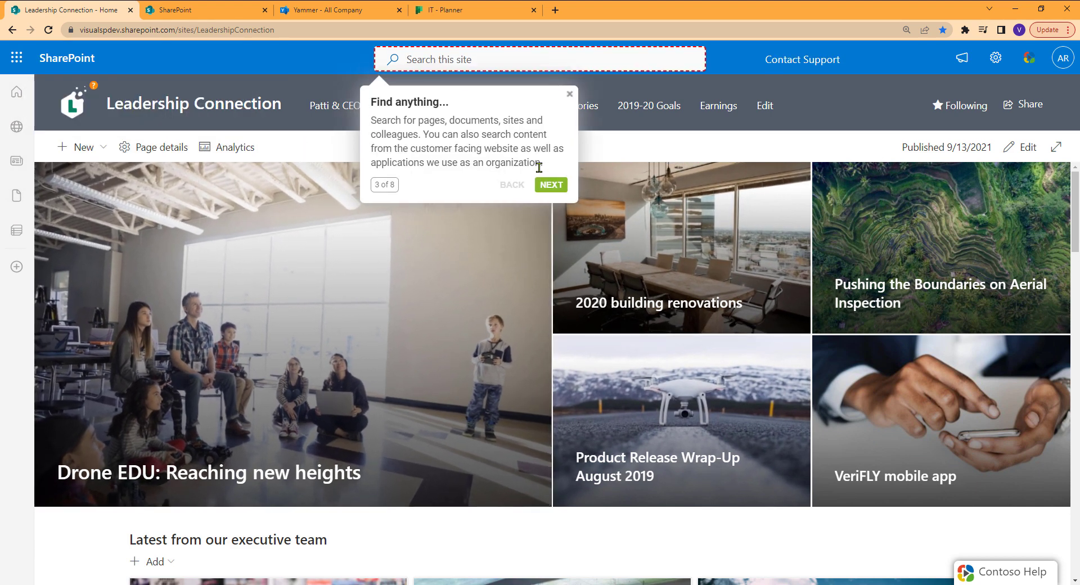
click(551, 184)
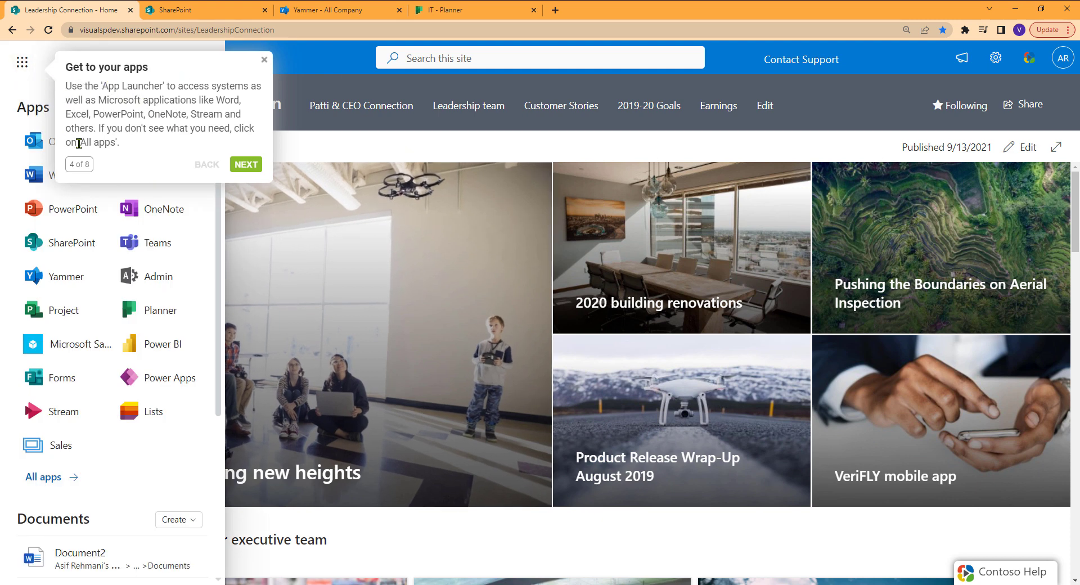
click(246, 164)
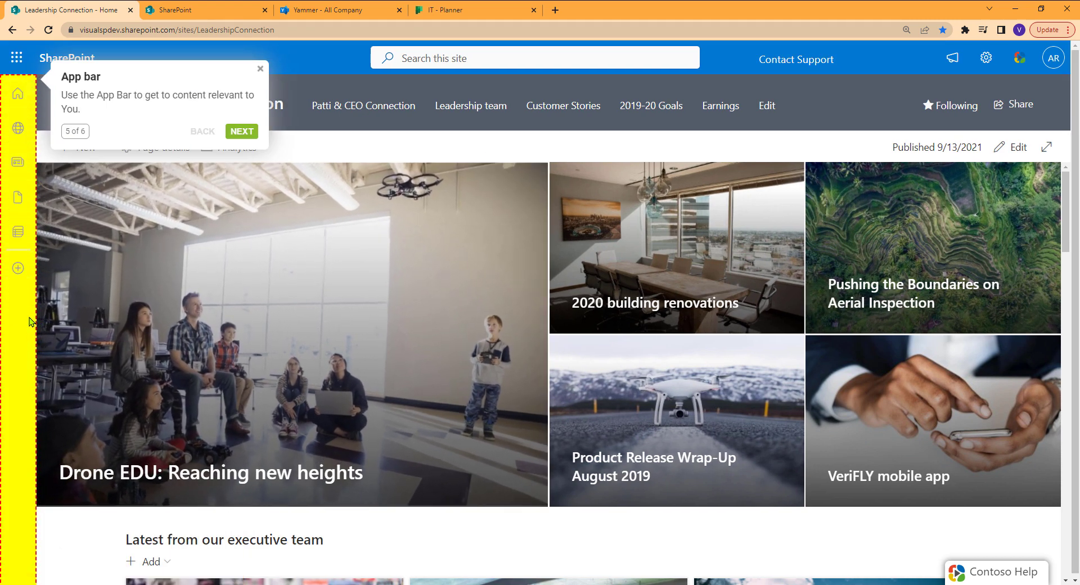
click(243, 132)
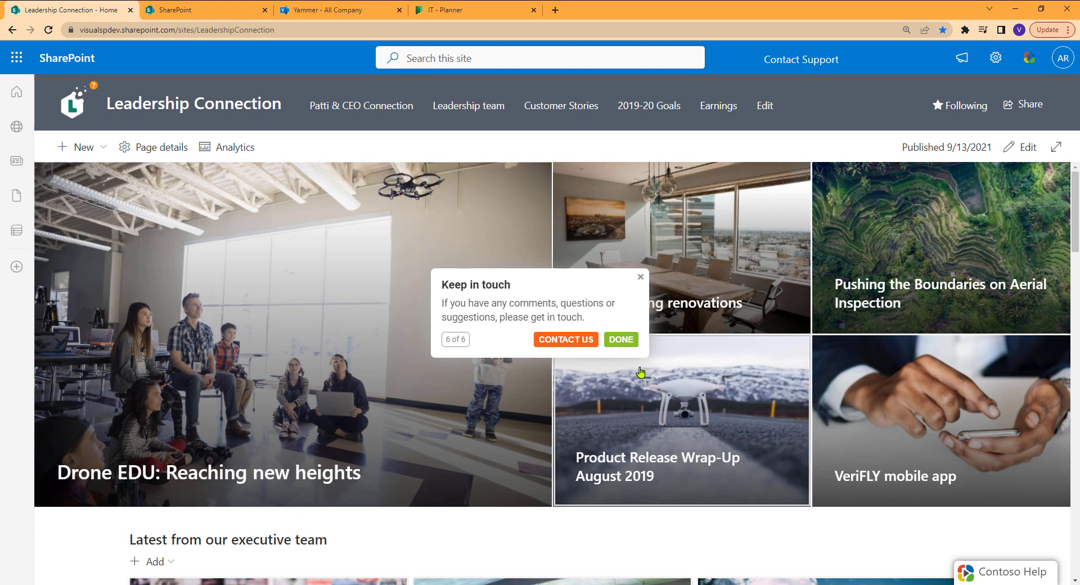
click(621, 339)
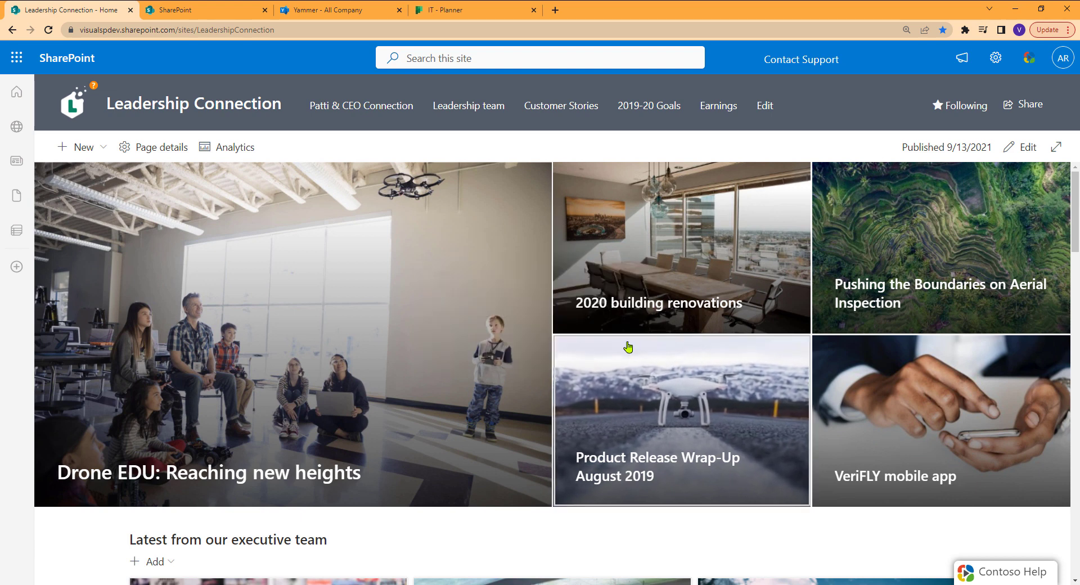
- Enable edit mode in Contoso Help and open the Intranet homepage tour in a maximized editor
click(1035, 573)
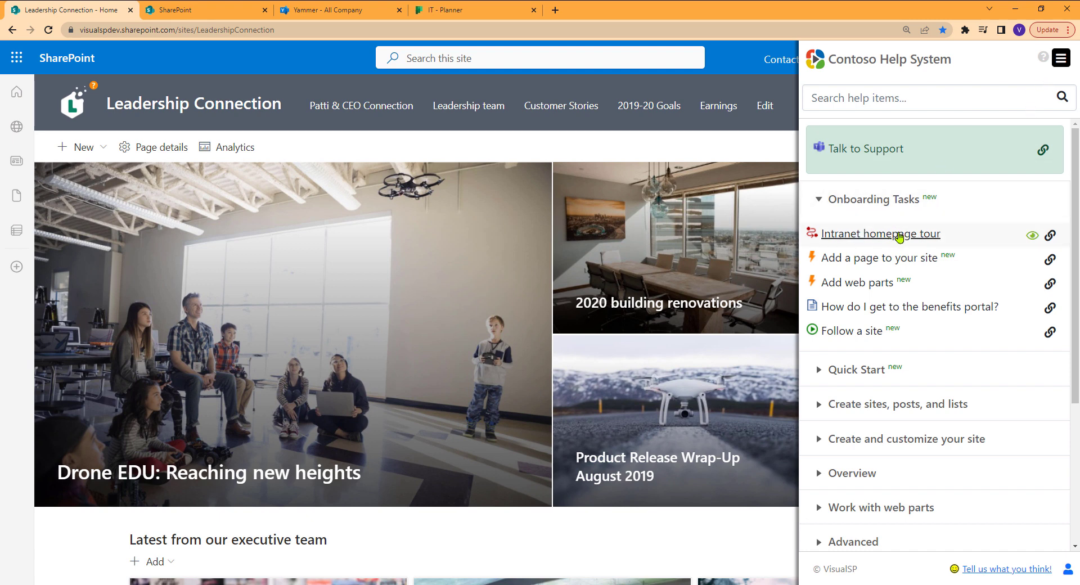
click(1057, 63)
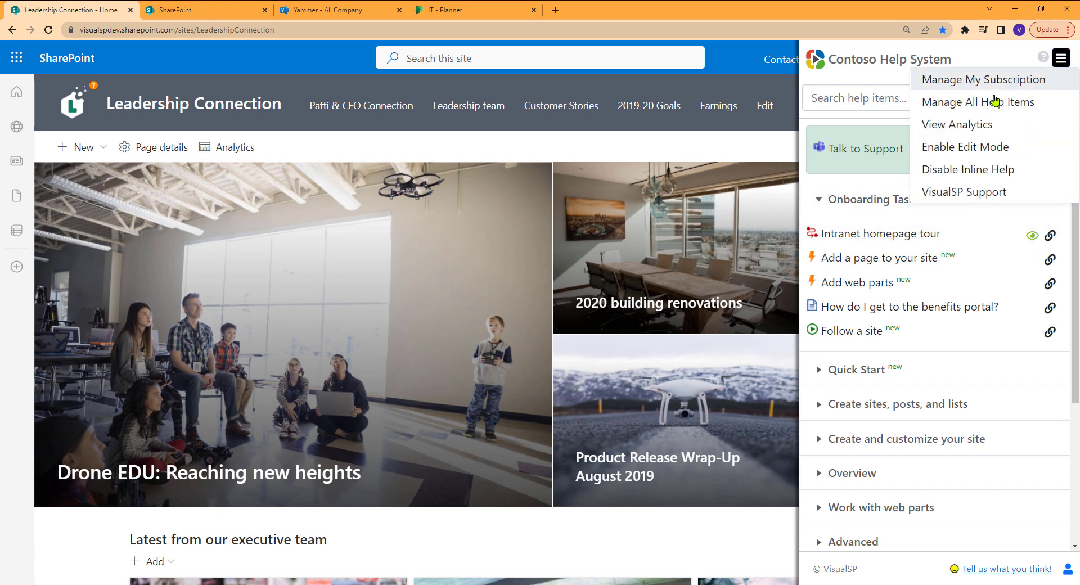
click(991, 149)
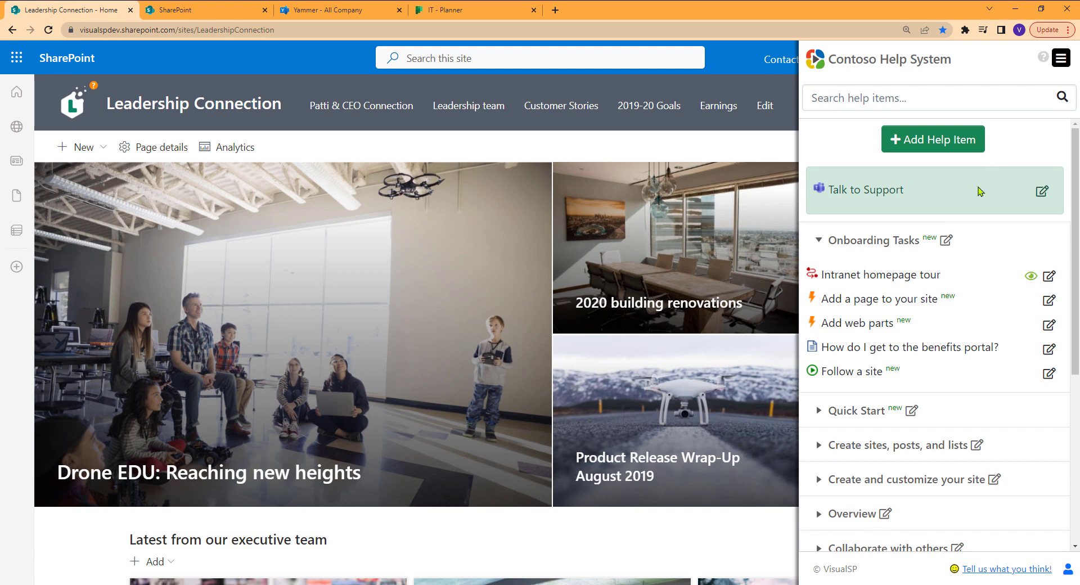
click(1049, 276)
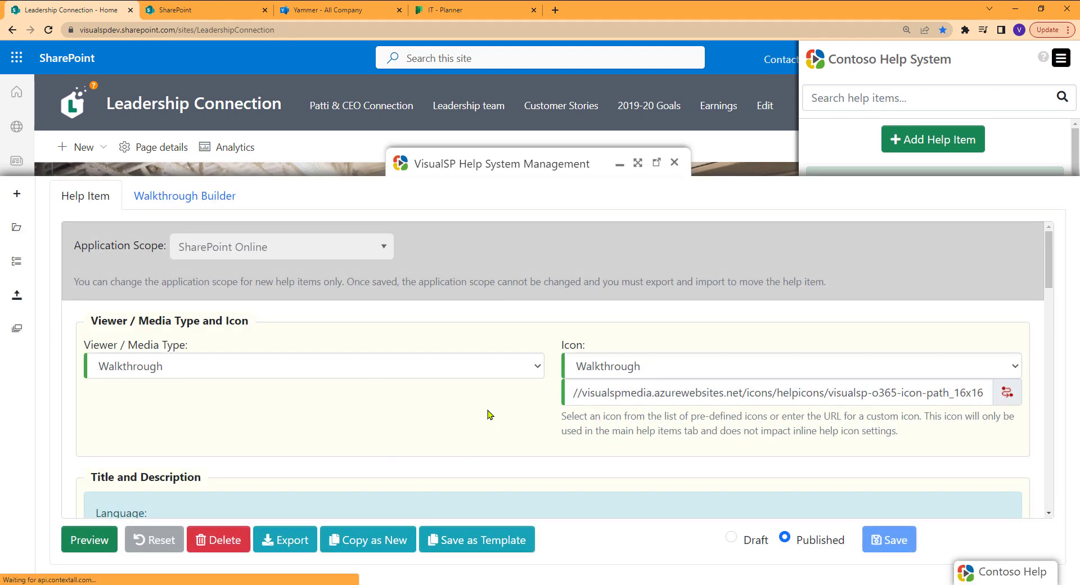
click(638, 163)
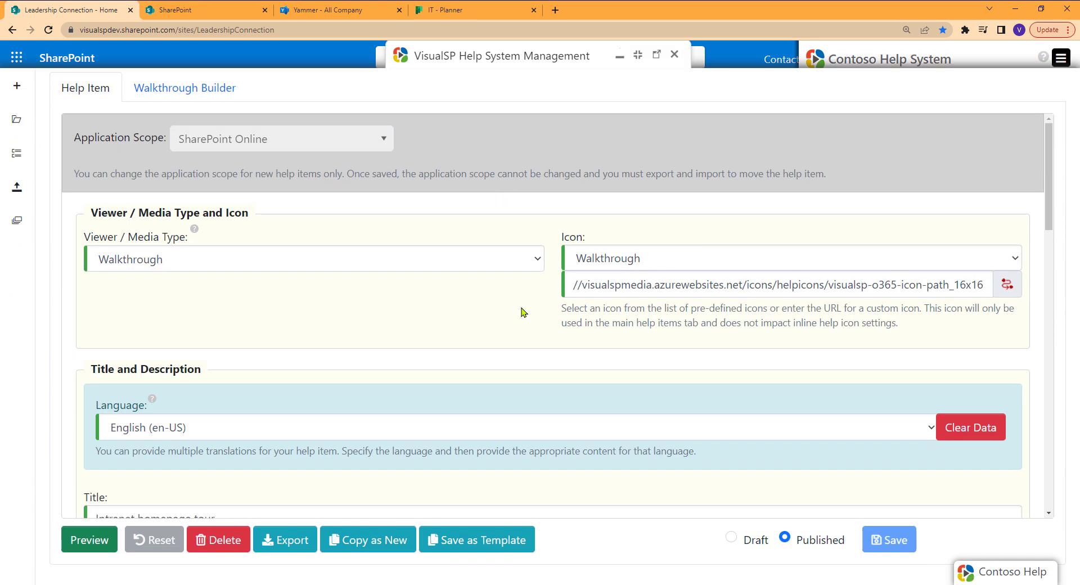
- In the Walkthrough Builder, expand the Find anything, Get to your apps and App bar steps
click(202, 90)
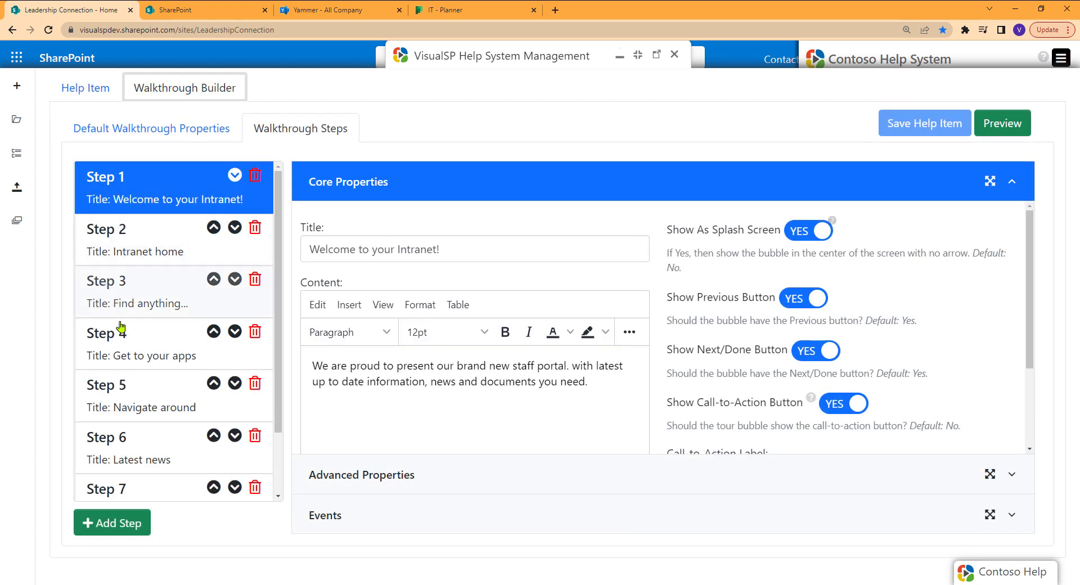
mouse_move(133, 304)
mouse_down()
mouse_move(137, 243)
mouse_move(139, 297)
mouse_up()
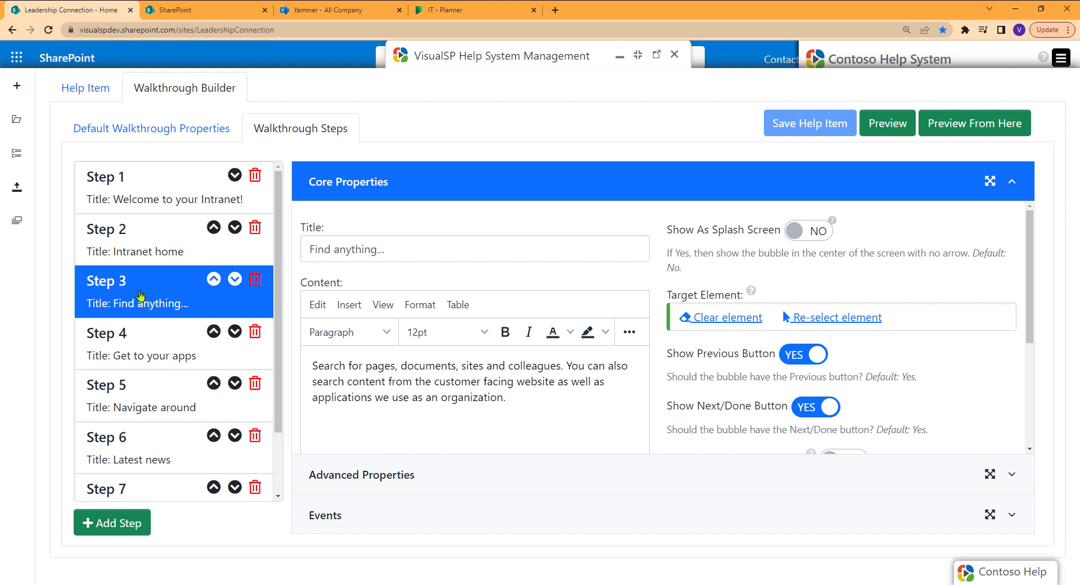
click(138, 342)
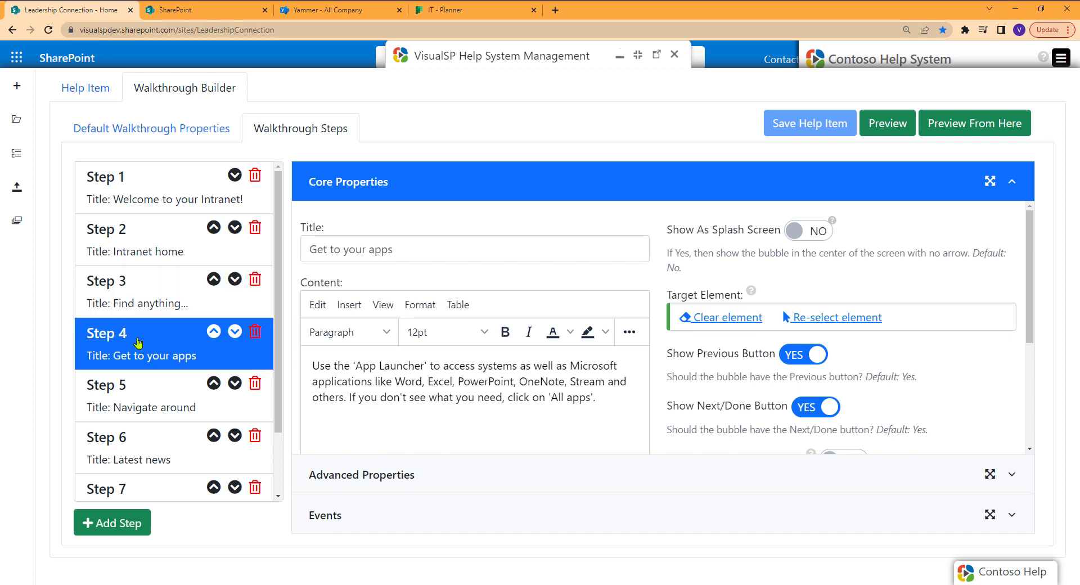
scroll(138, 340, down, 2)
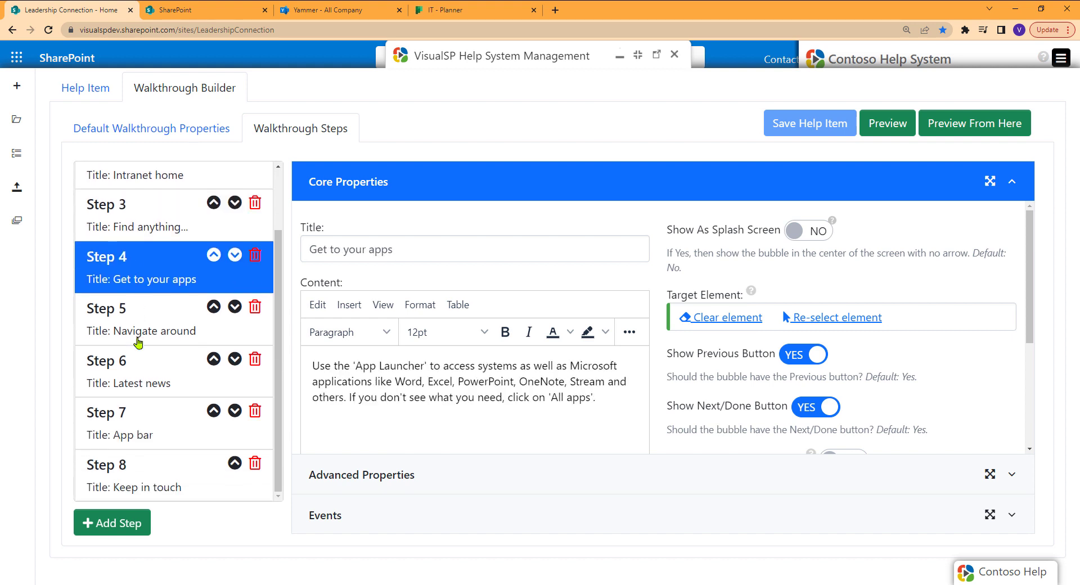
click(120, 417)
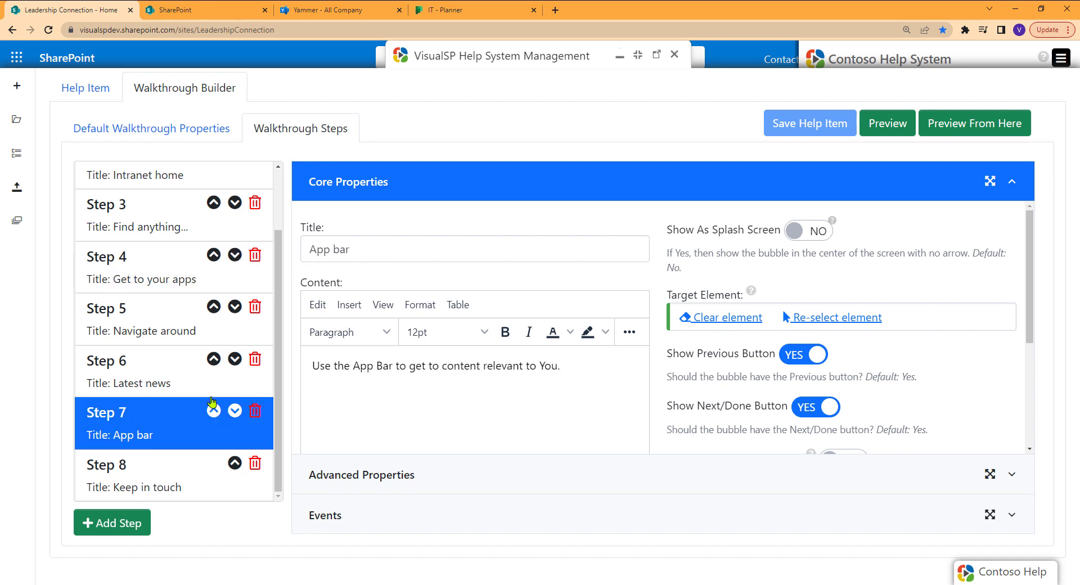
triple_click(350, 249)
click(368, 248)
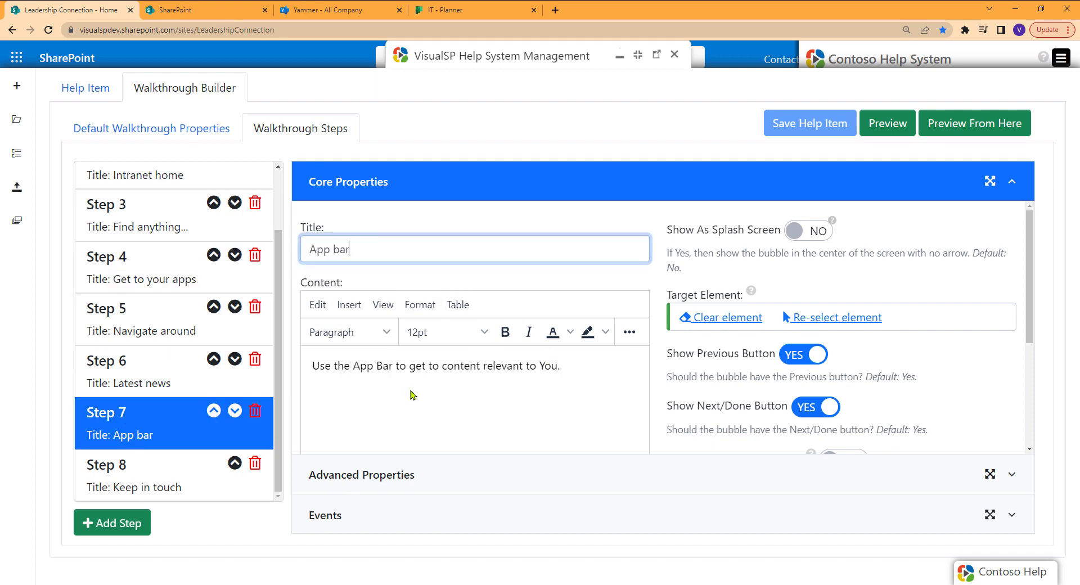
- Preview the walkthrough starting from the App bar step, then end the preview
click(446, 475)
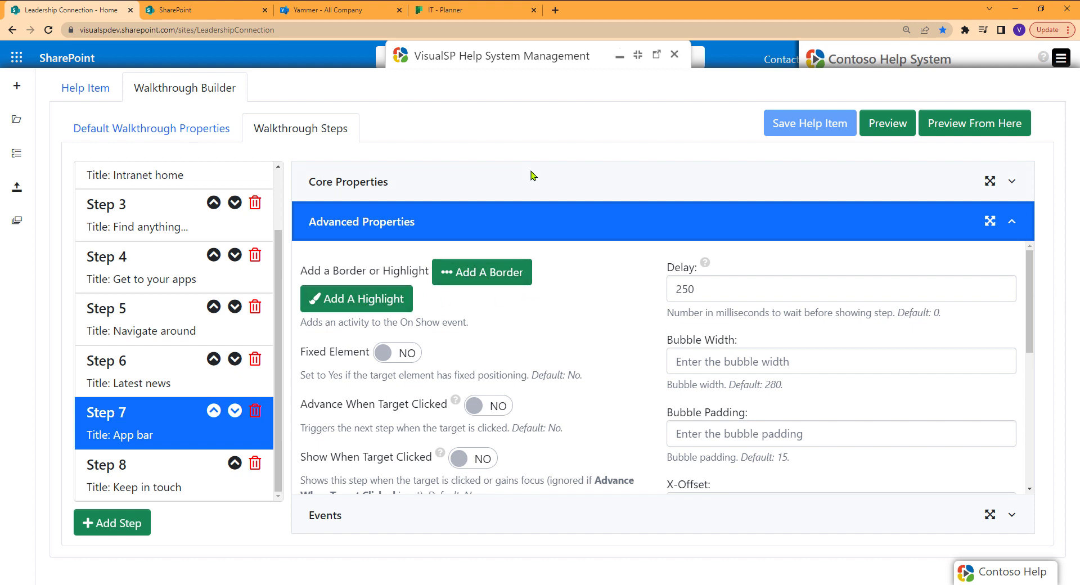
click(528, 187)
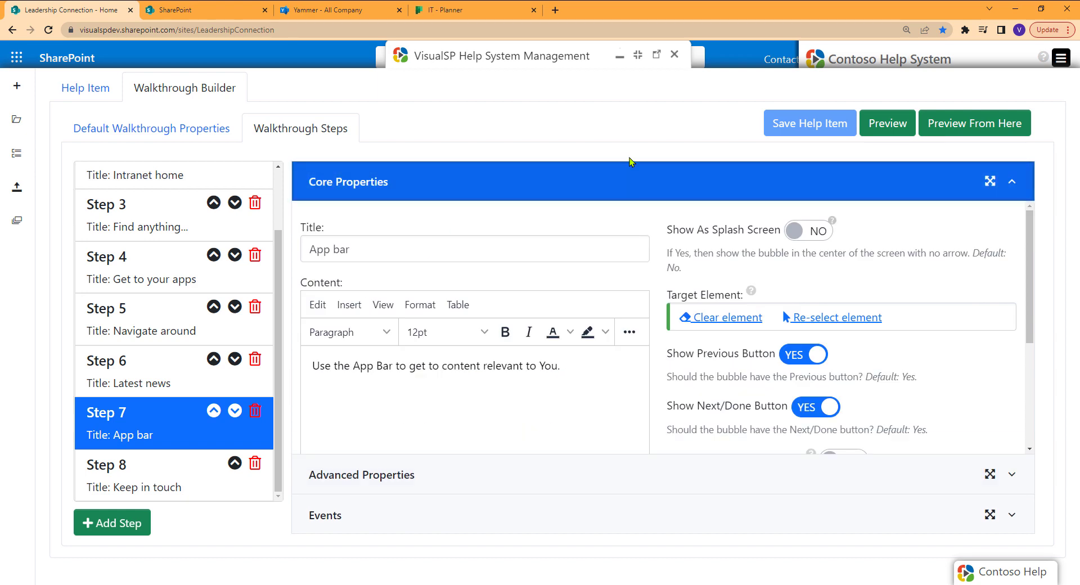
click(976, 134)
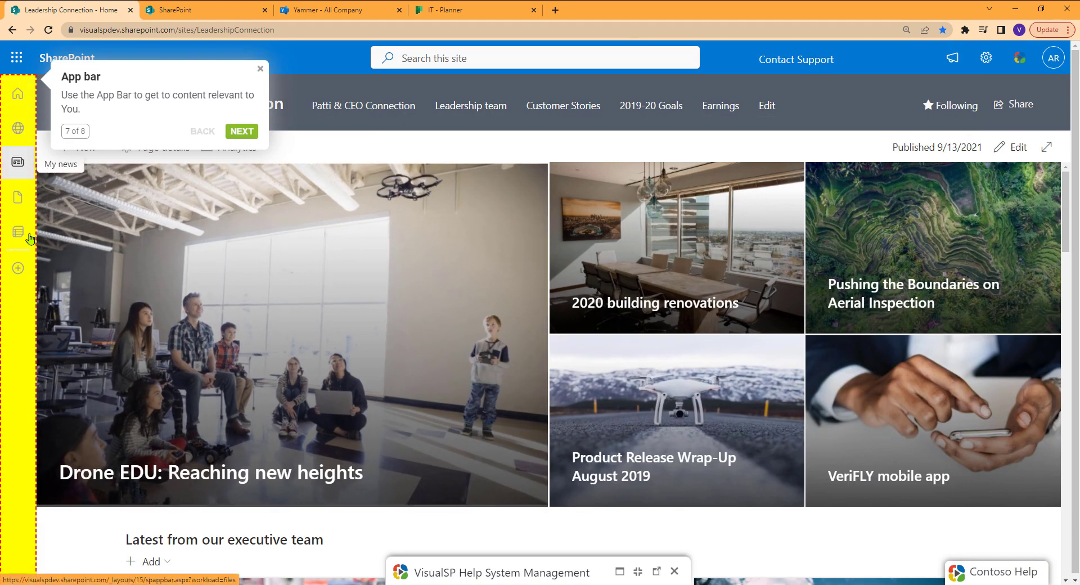
click(261, 69)
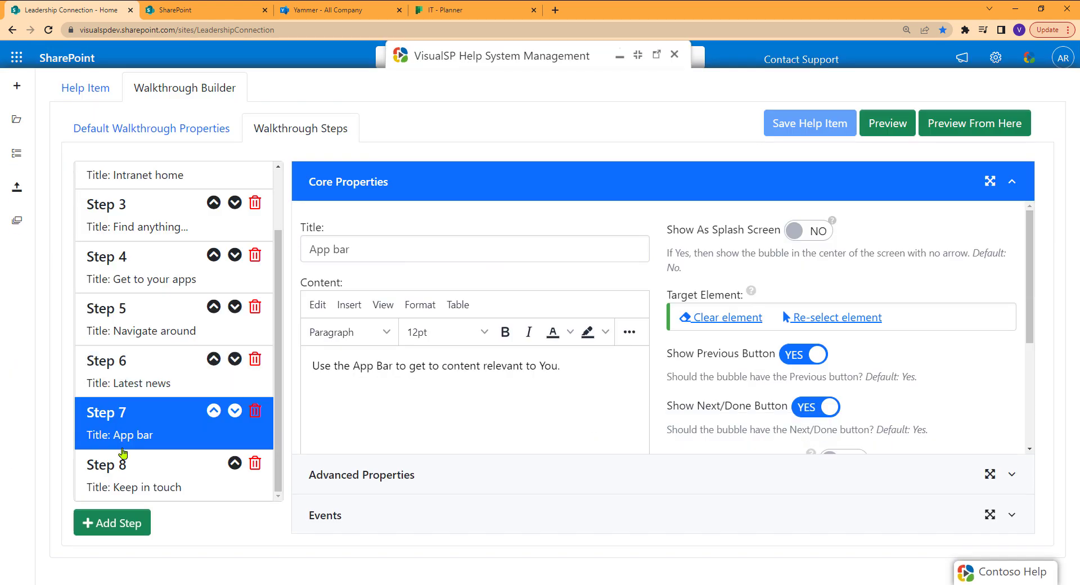
- Add a new walkthrough step targeting the Leadership team link on the page
click(124, 460)
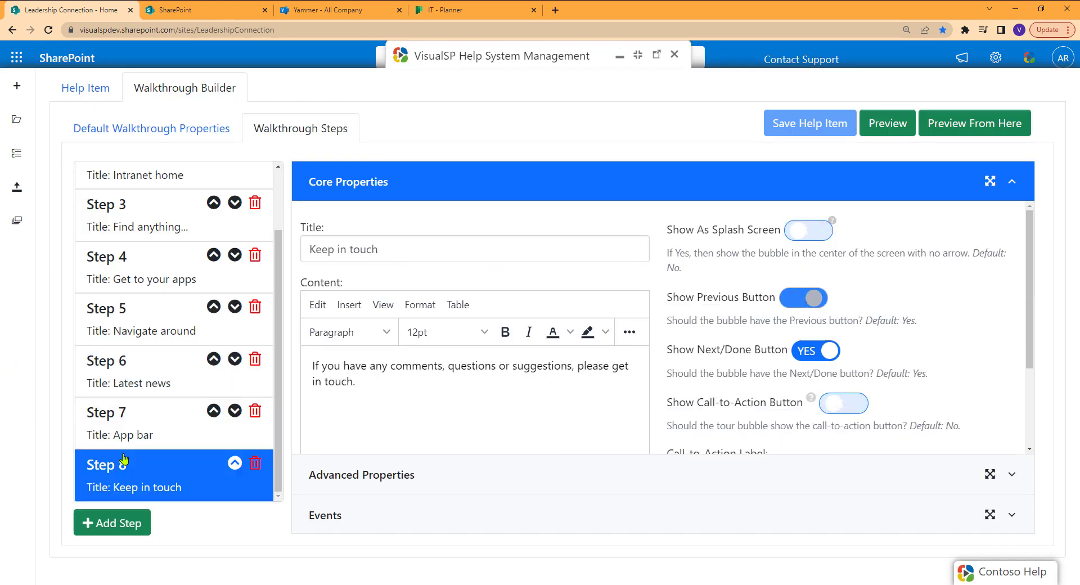
click(123, 526)
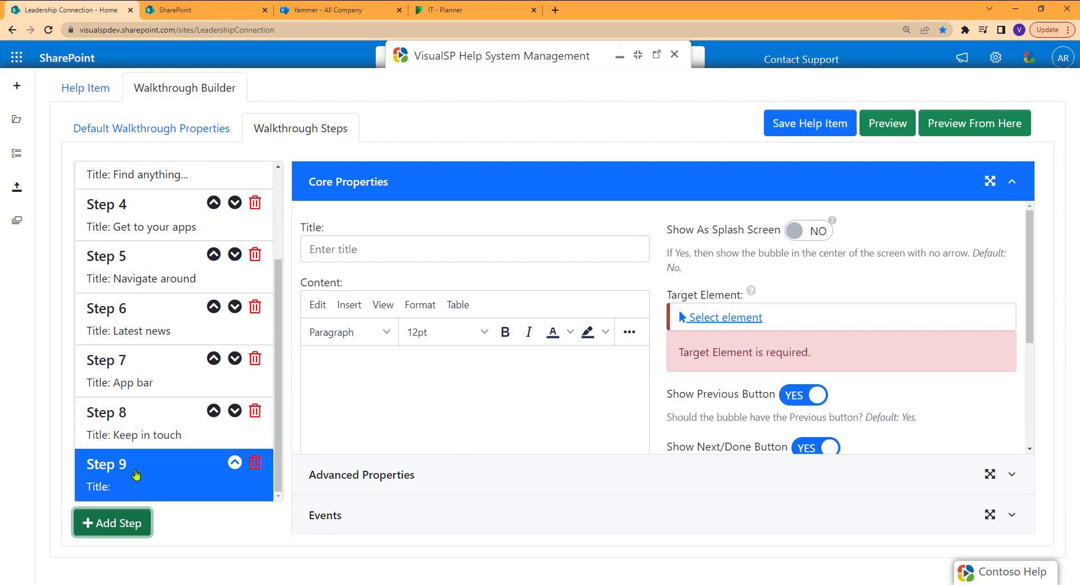
click(726, 318)
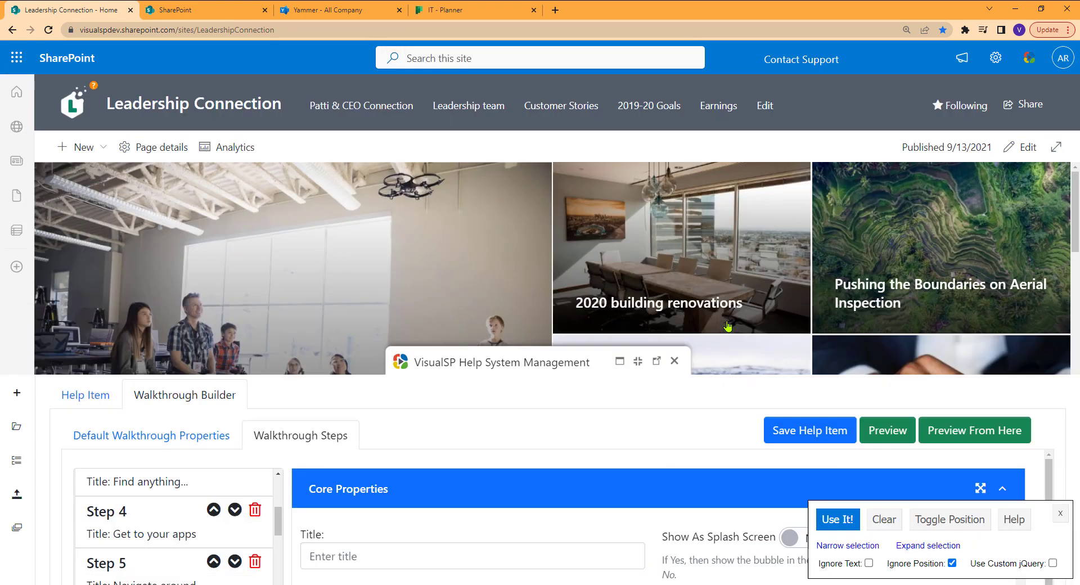
click(465, 117)
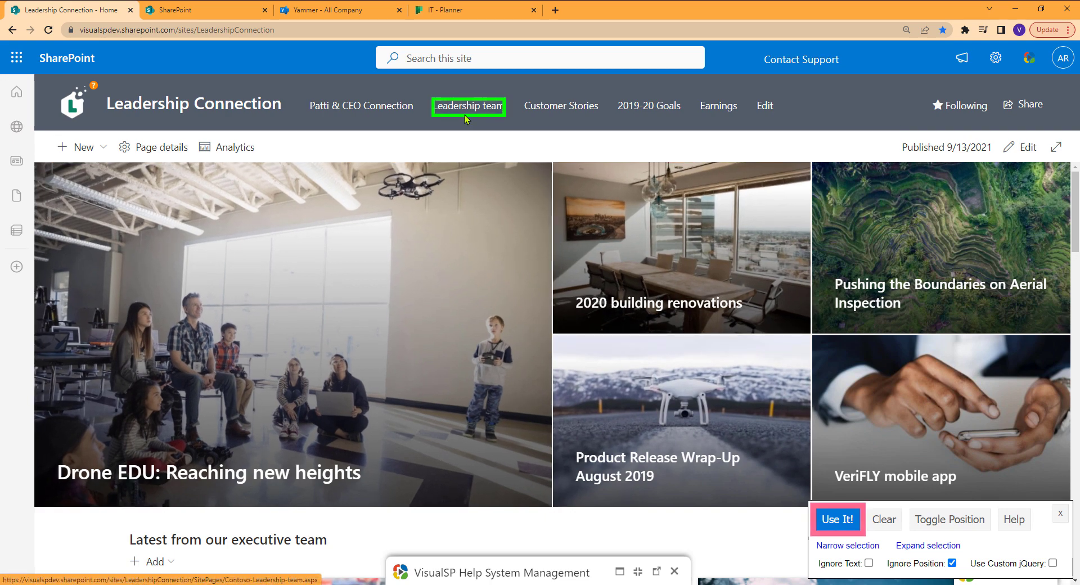
click(837, 519)
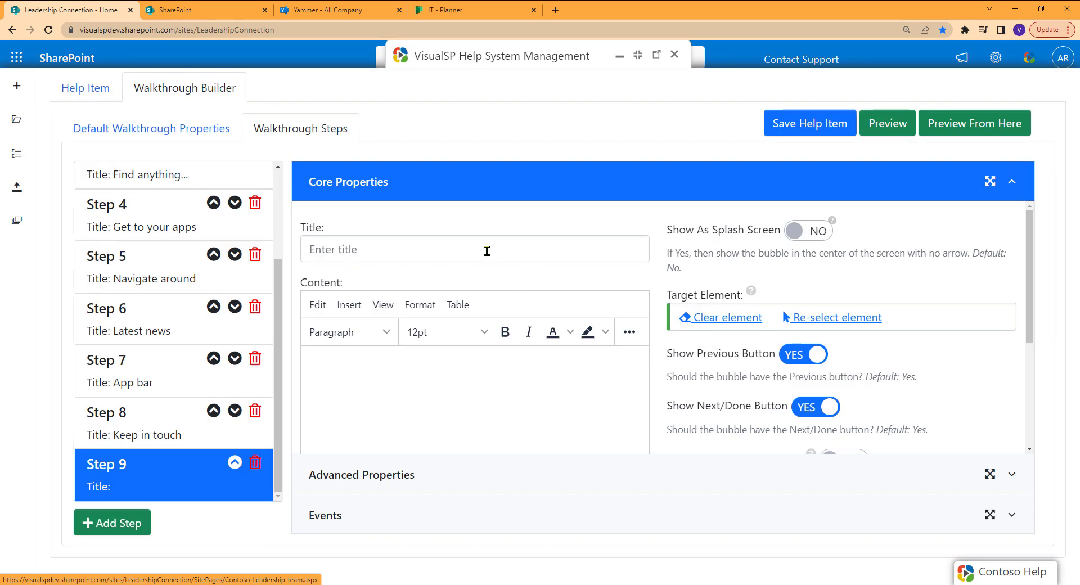
- Title the step 'Leadership team page' and add a border around its target element
click(486, 250)
text(Lead)
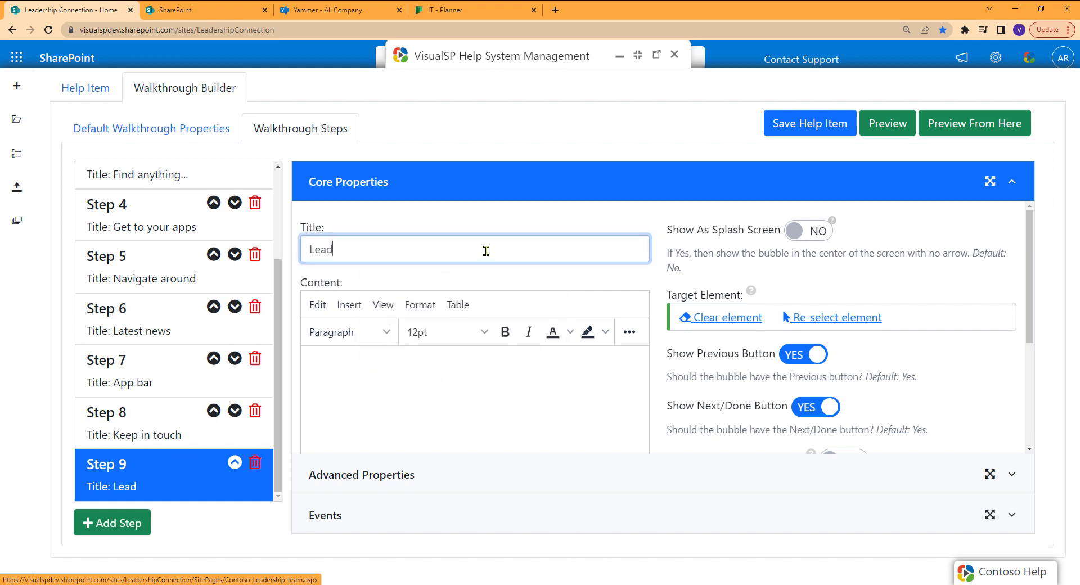
text(ership)
key(BackSpace)
text(ip team site)
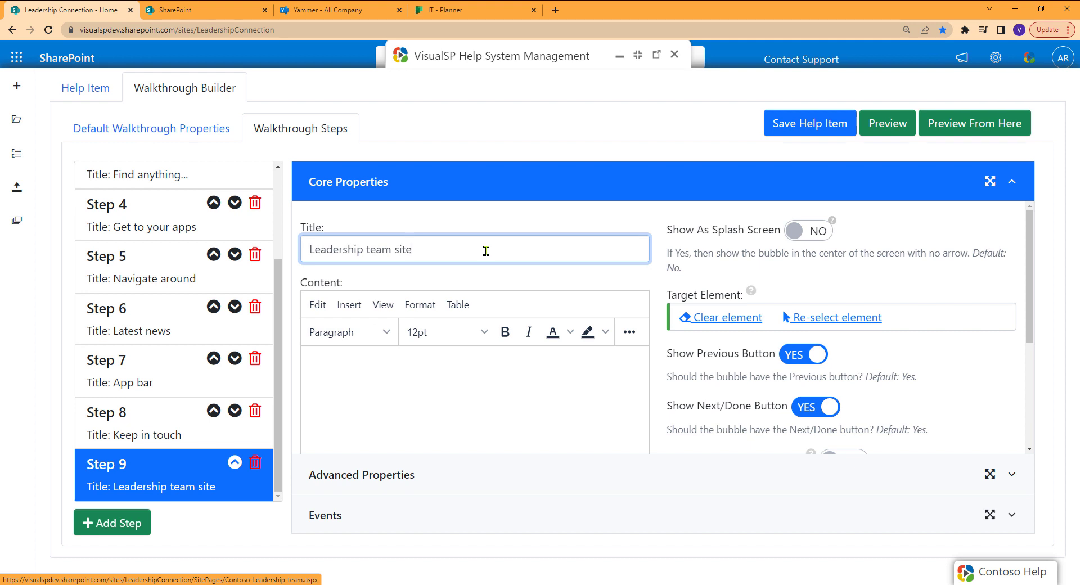
key(shift+Left)
key(shift+Left)
key(shift+Left)
text(page)
click(517, 473)
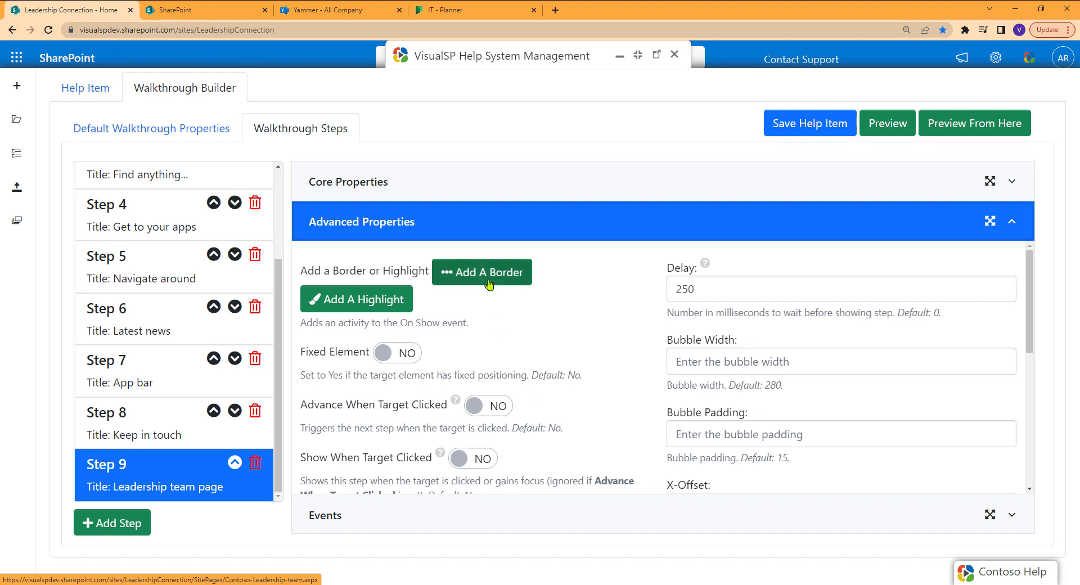
click(489, 284)
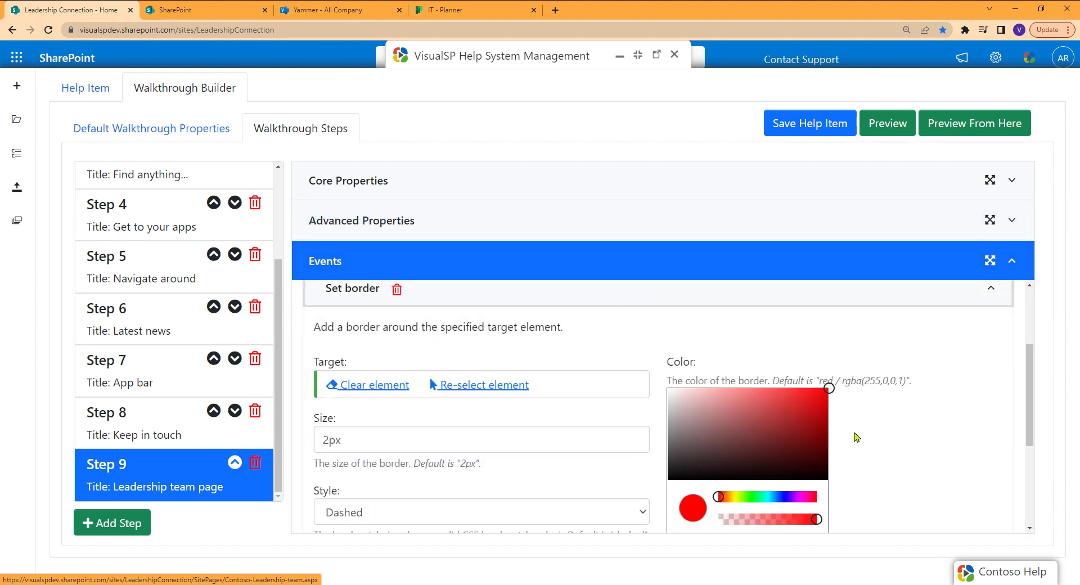
- Preview the walkthrough from the Leadership team page step, then end the preview
scroll(801, 442, down, 1)
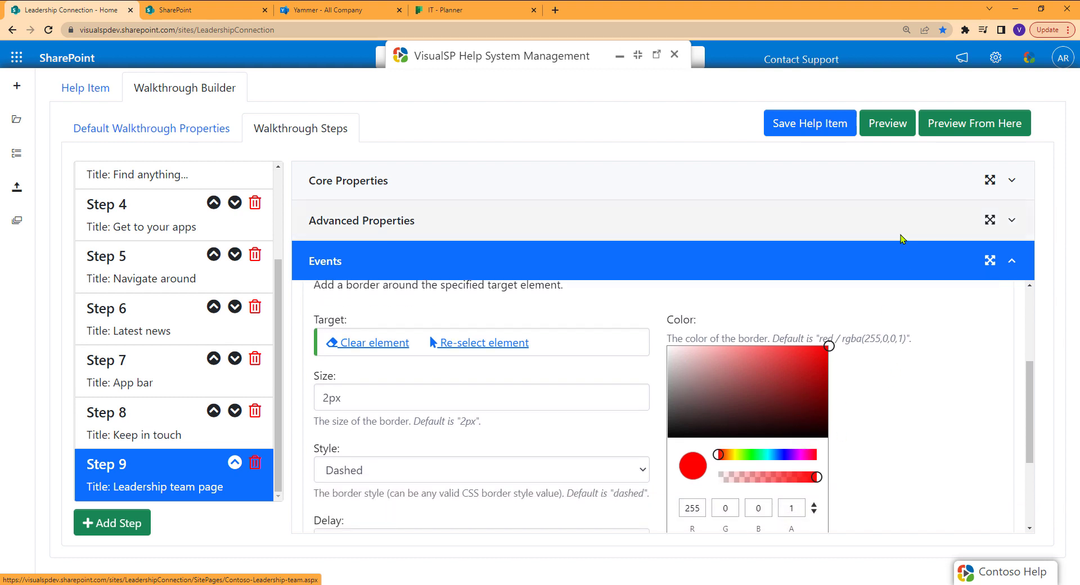
click(945, 131)
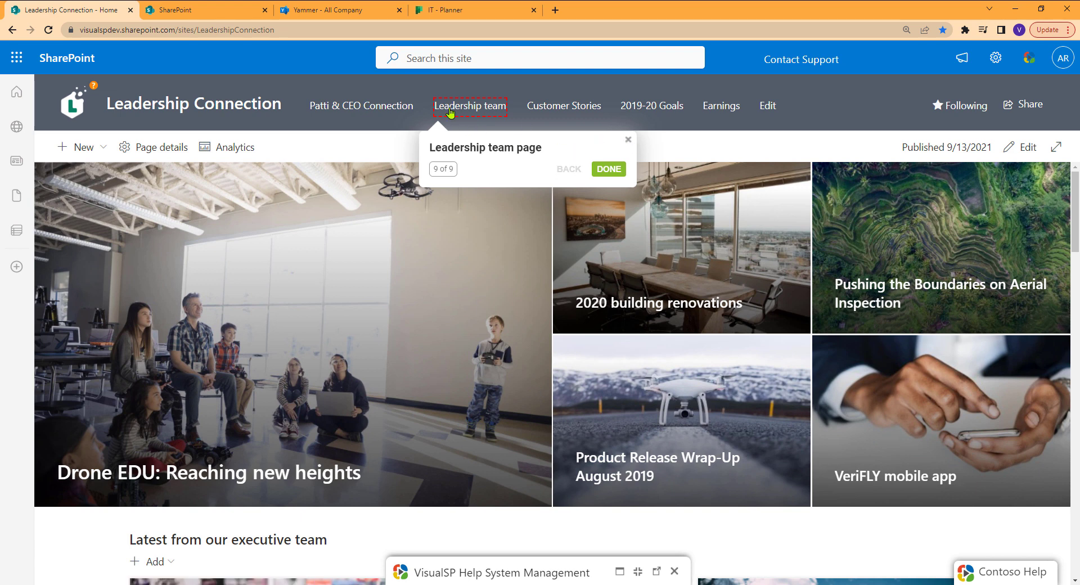
click(627, 139)
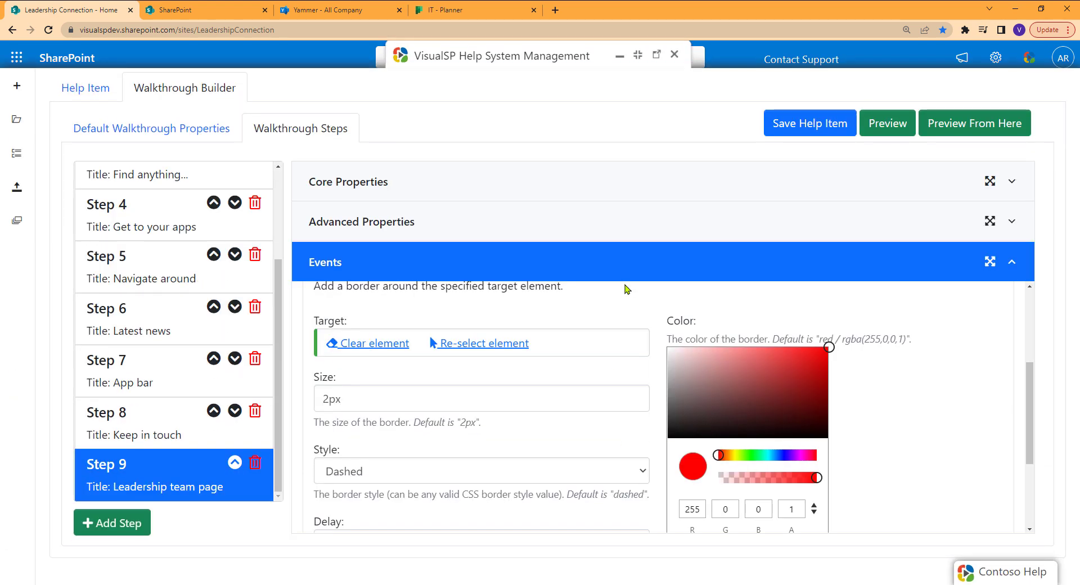
- Close the help item editor without saving and reopen the Contoso help panel
click(675, 57)
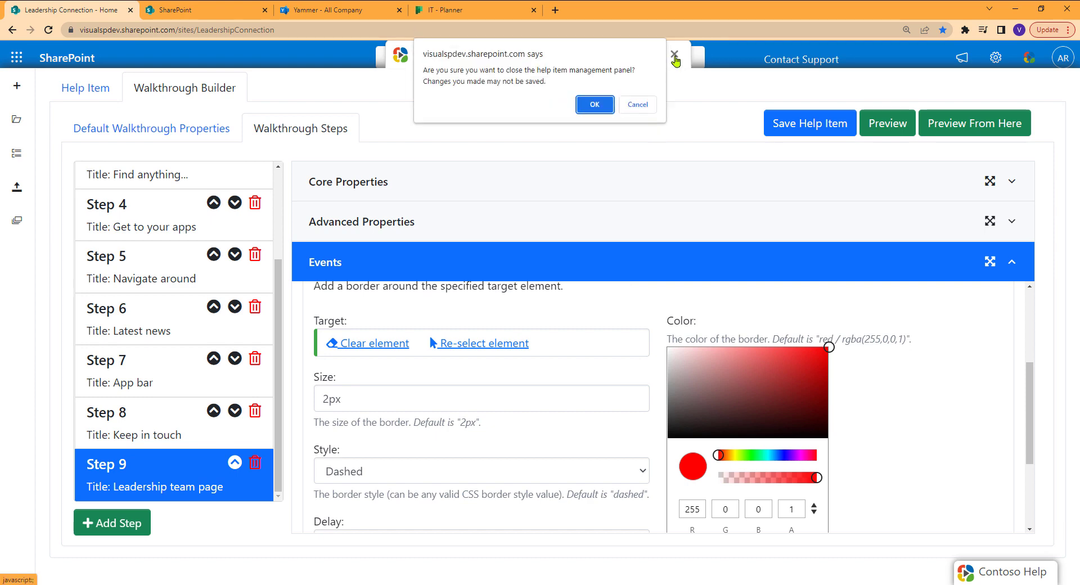
click(595, 103)
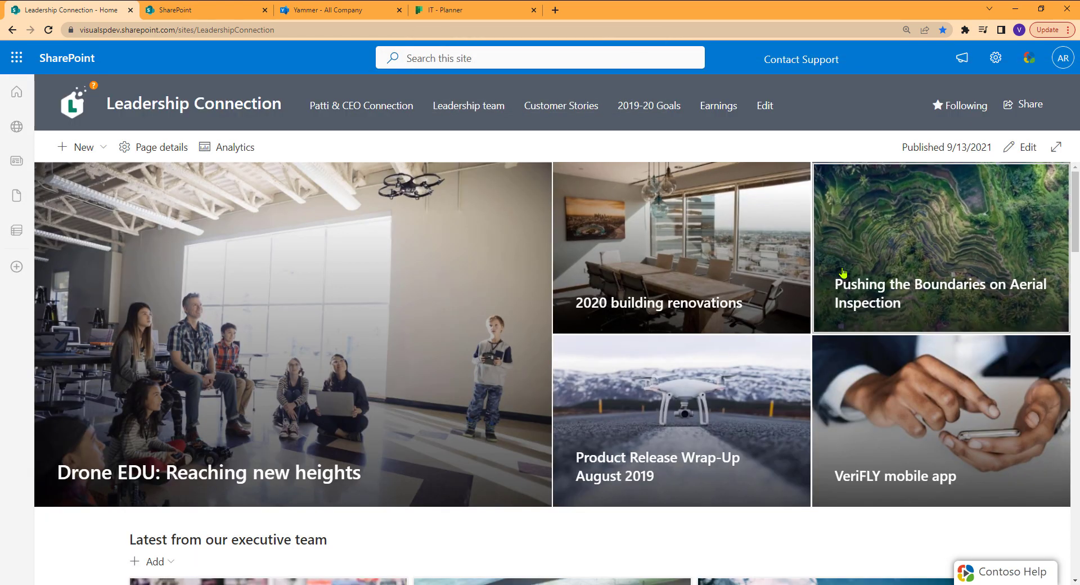
click(1013, 571)
- Create a blank help item with Walkthrough viewer type and open its Walkthrough Builder
click(933, 144)
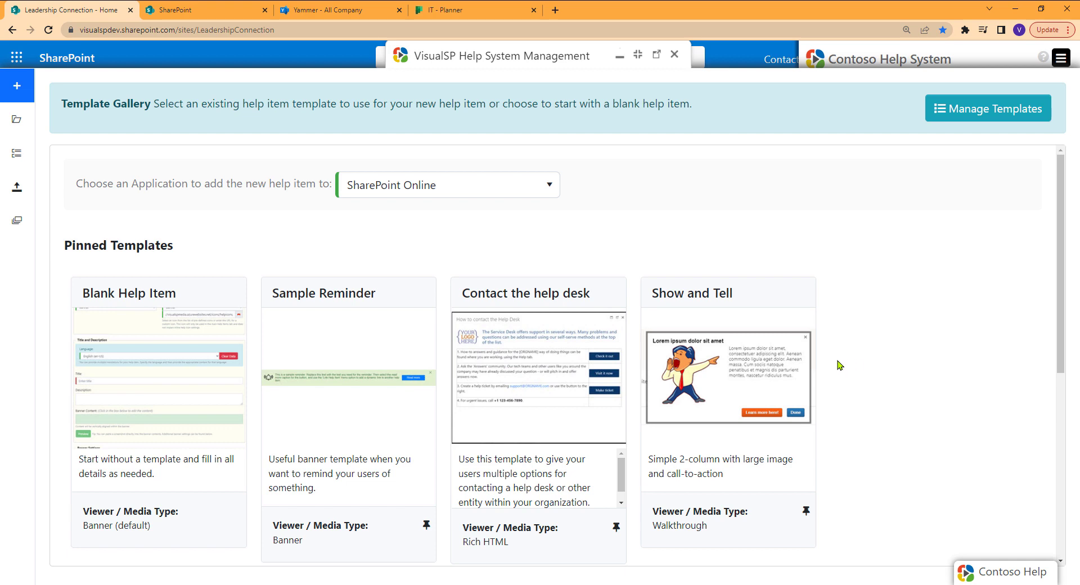
click(112, 352)
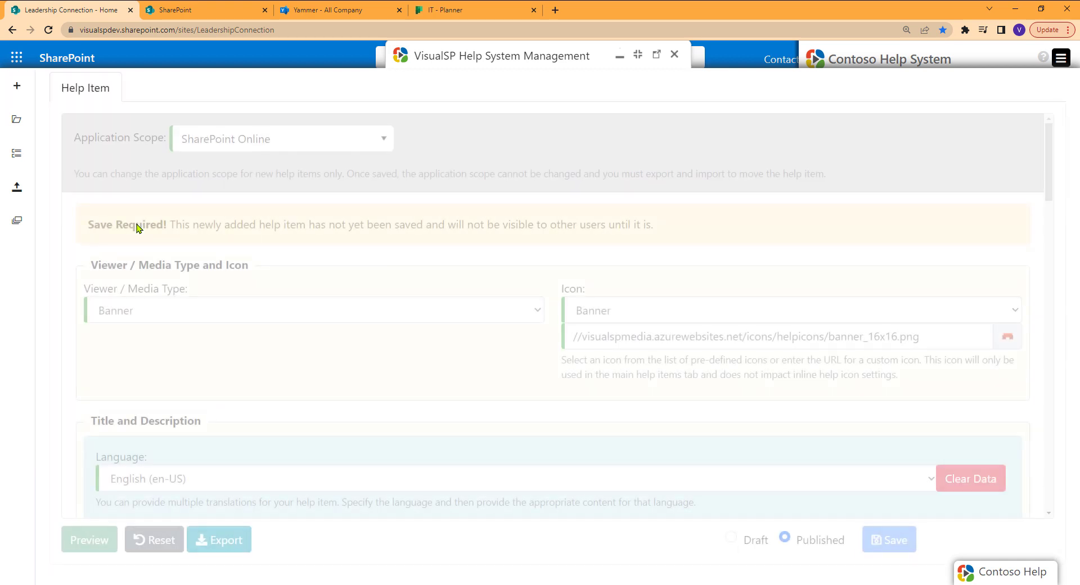
click(186, 311)
click(165, 426)
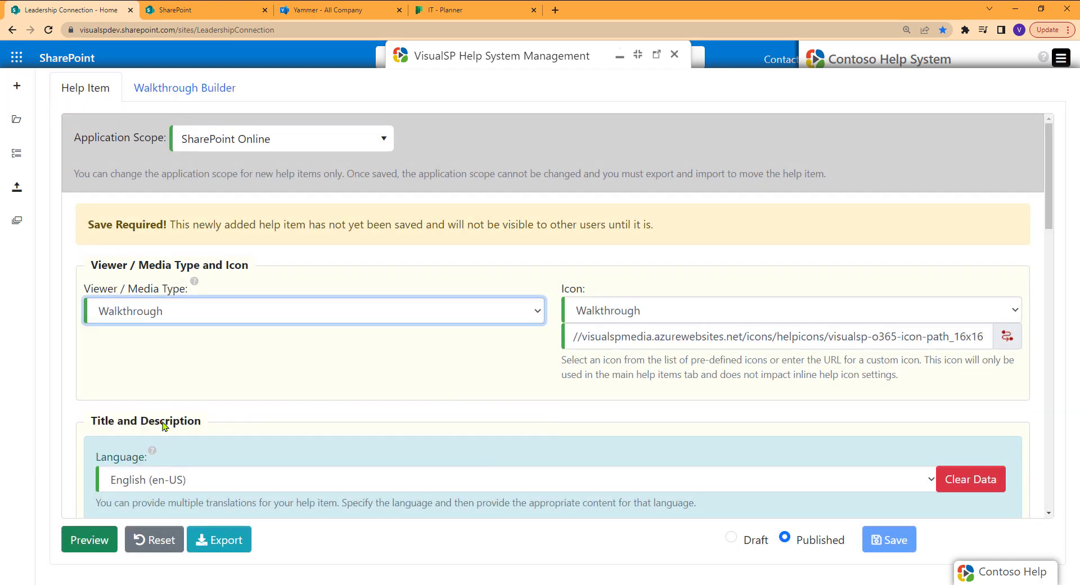
click(178, 90)
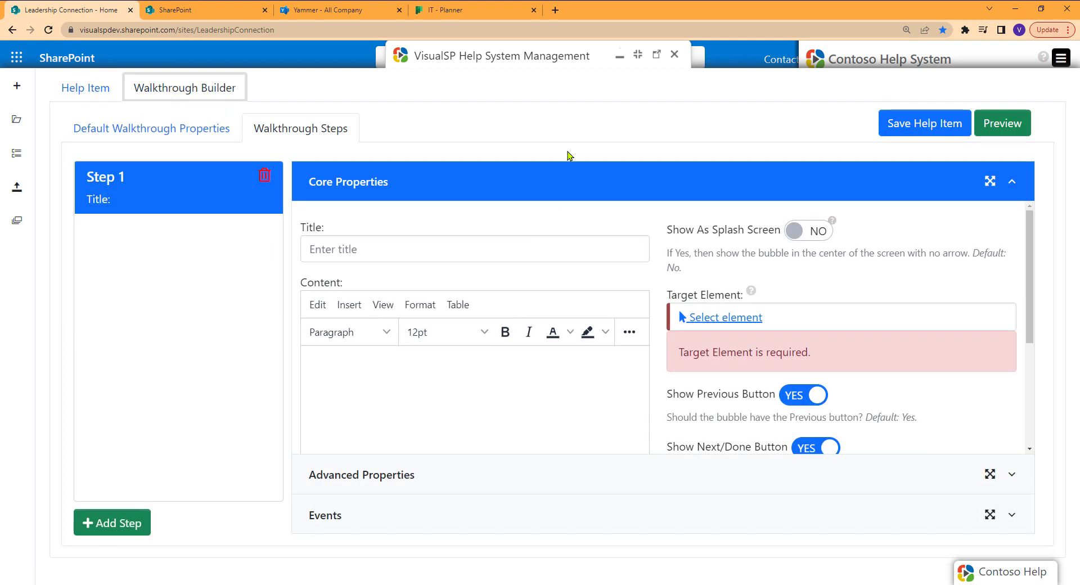
- Discard the open help item panel and copy the Intranet homepage tour as a new draft
click(675, 54)
click(605, 104)
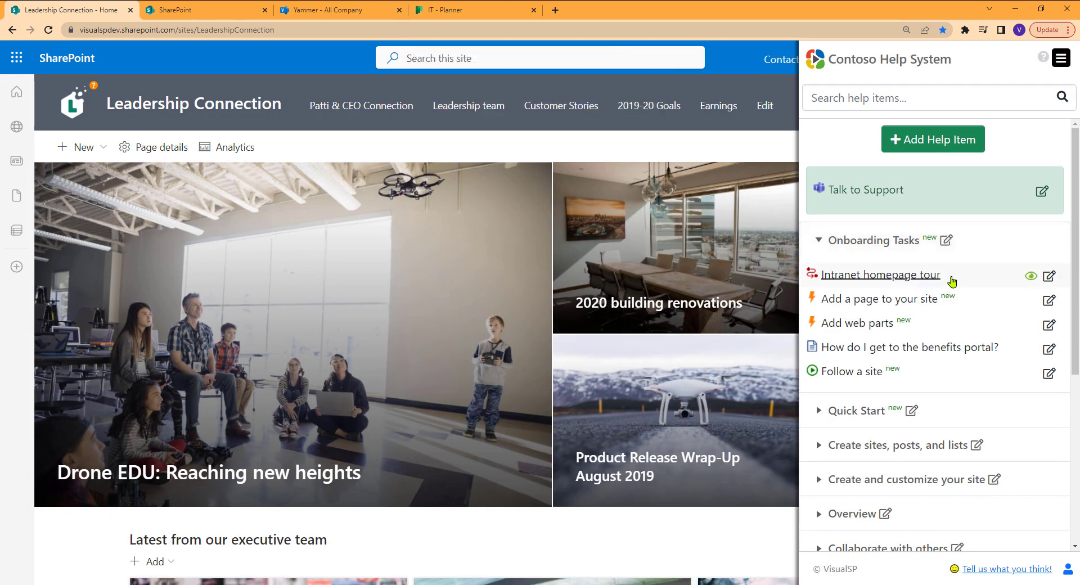
click(1049, 276)
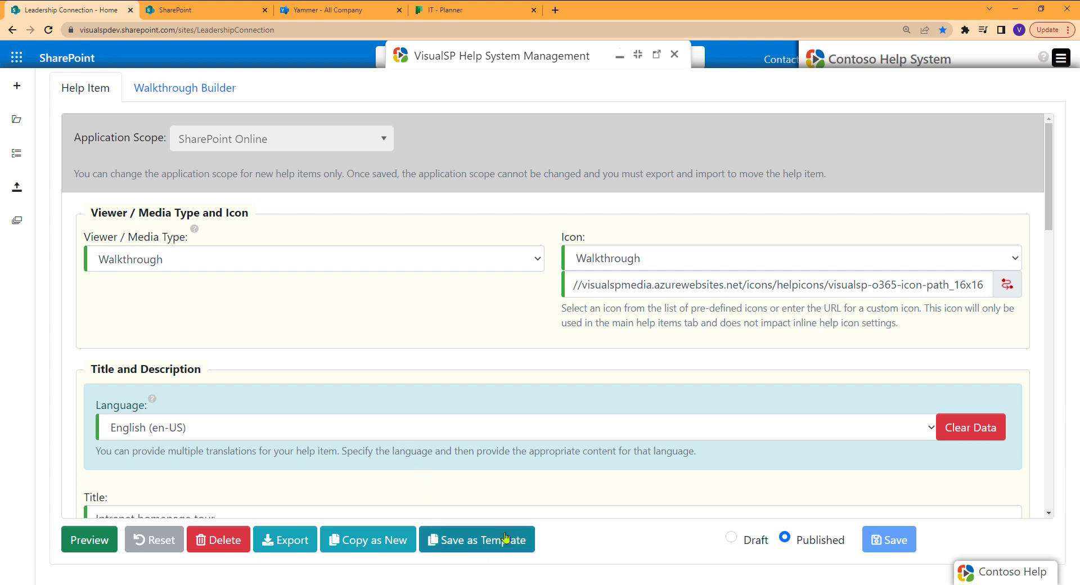
click(384, 541)
- In the copy's walkthrough, delete the Navigate around step and add an empty new step
scroll(367, 384, down, 2)
scroll(367, 384, down, 2)
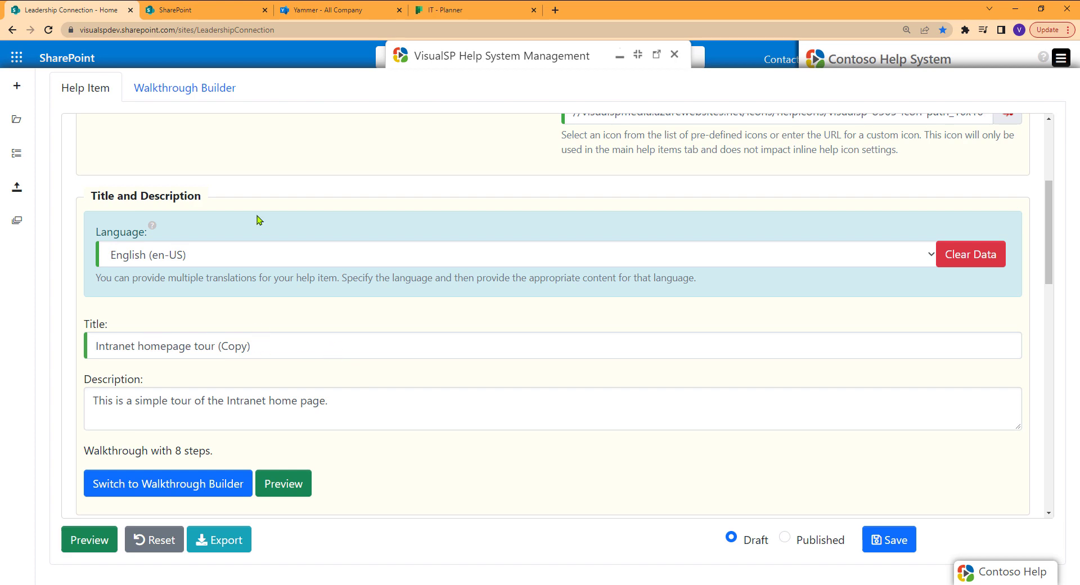
scroll(236, 180, up, 1)
click(191, 89)
click(129, 415)
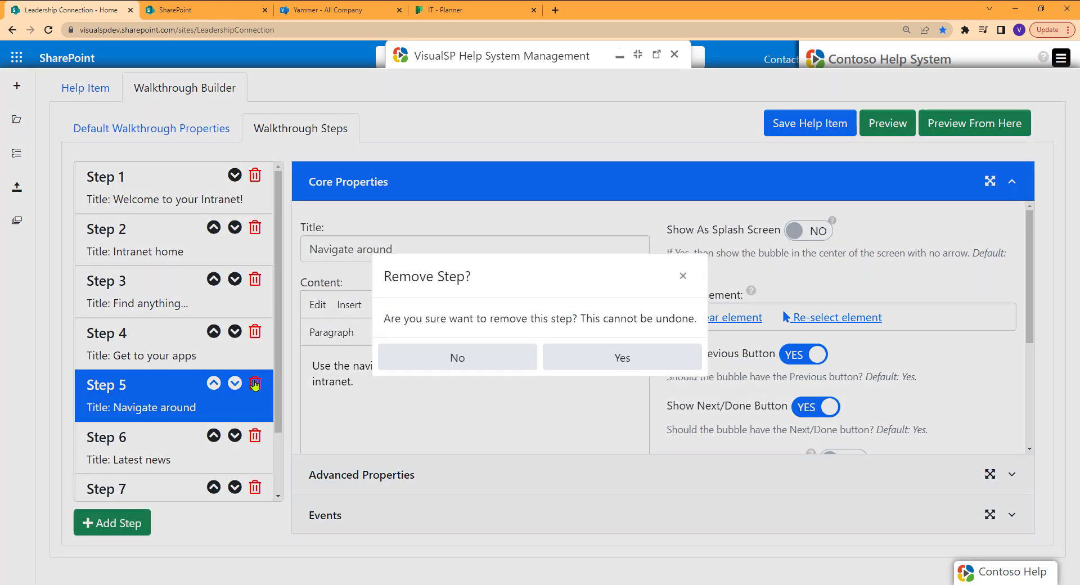
click(255, 383)
click(600, 367)
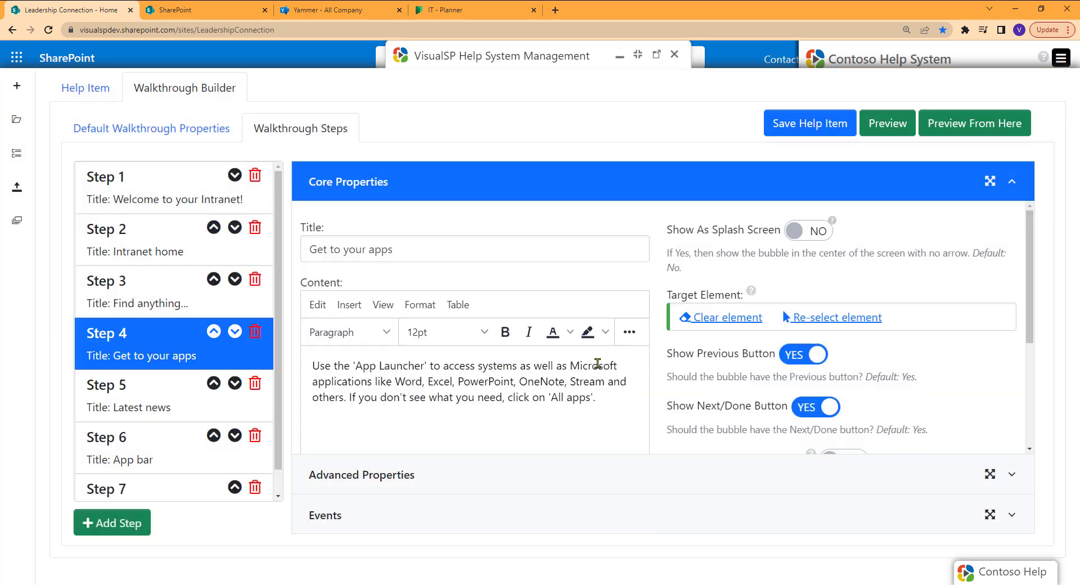
click(141, 523)
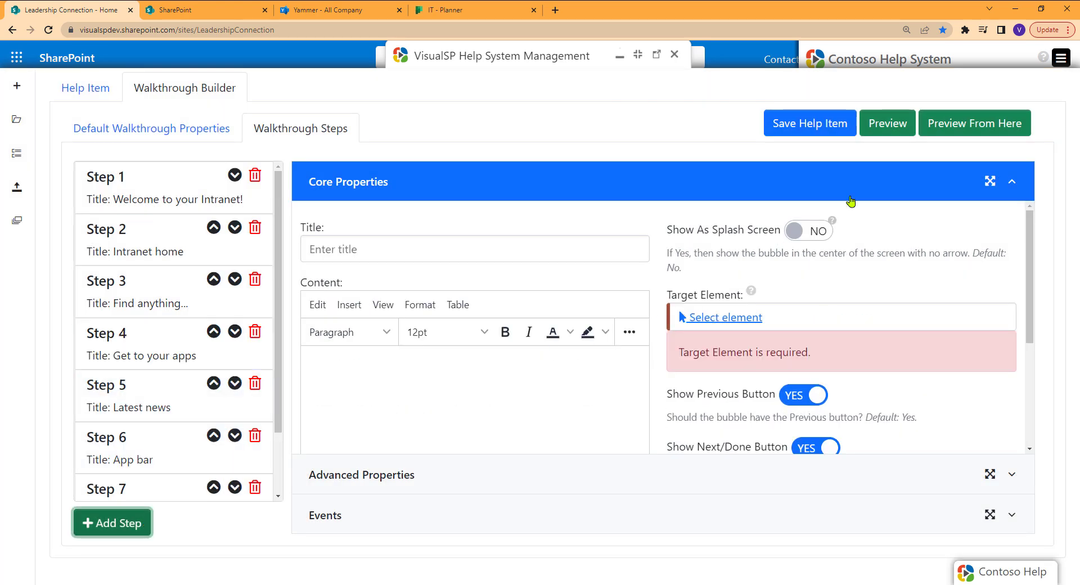
- Discard the management panel, open Contoso Help, then switch to the Dynamics 365 window
click(674, 54)
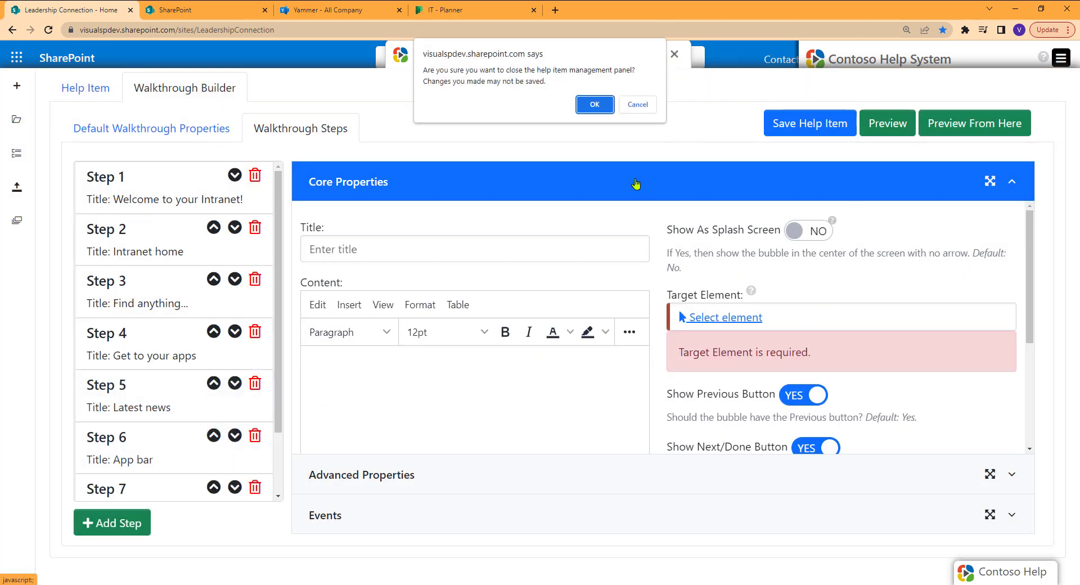
click(597, 103)
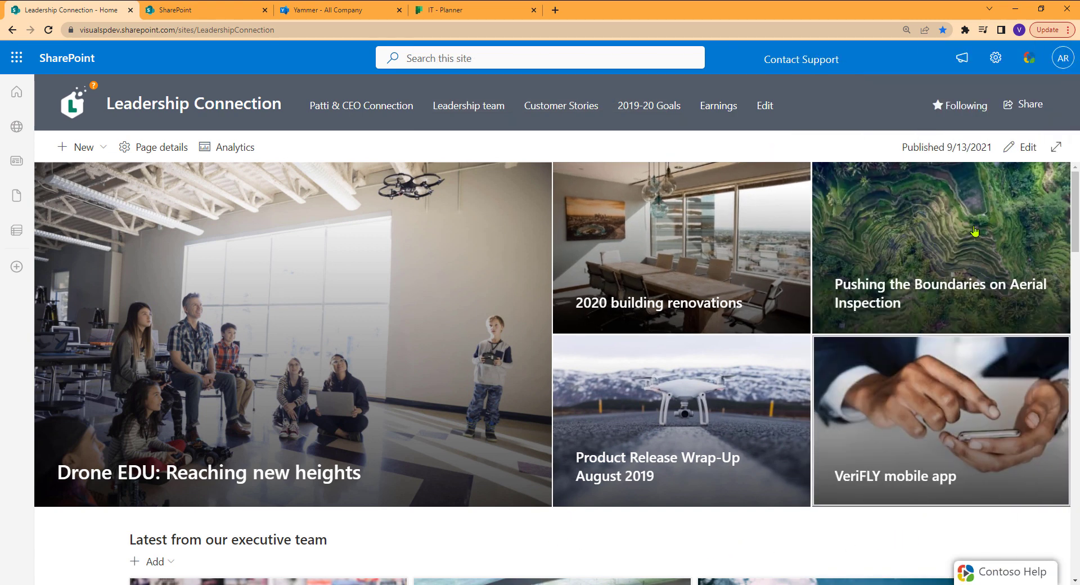
click(1028, 58)
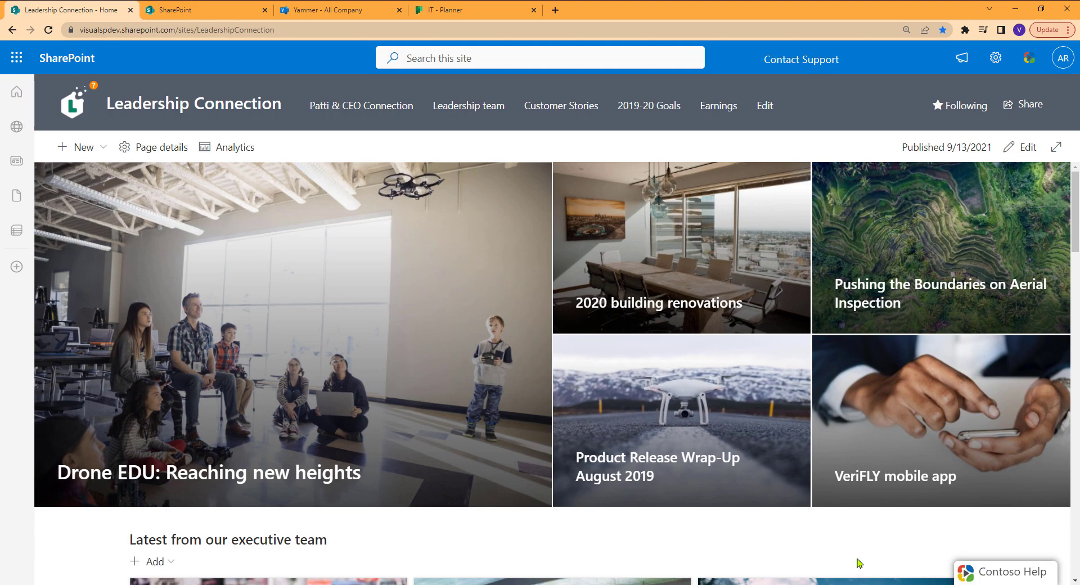
key(alt+Tab)
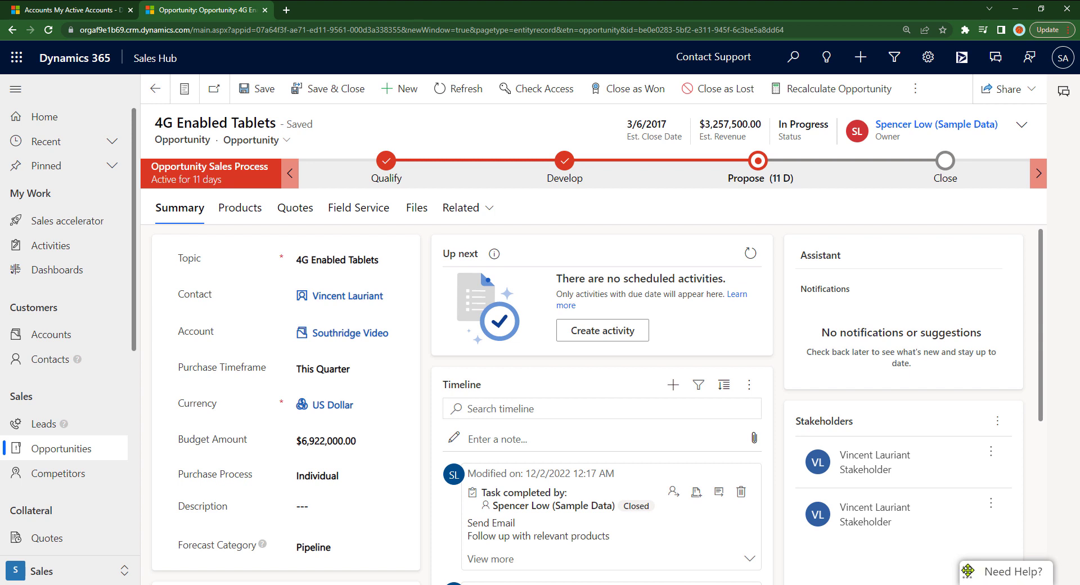
- Reposition the Need Help? tab, then open, close and reopen the VisualSP Help System panel
drag(968, 573, 1069, 466)
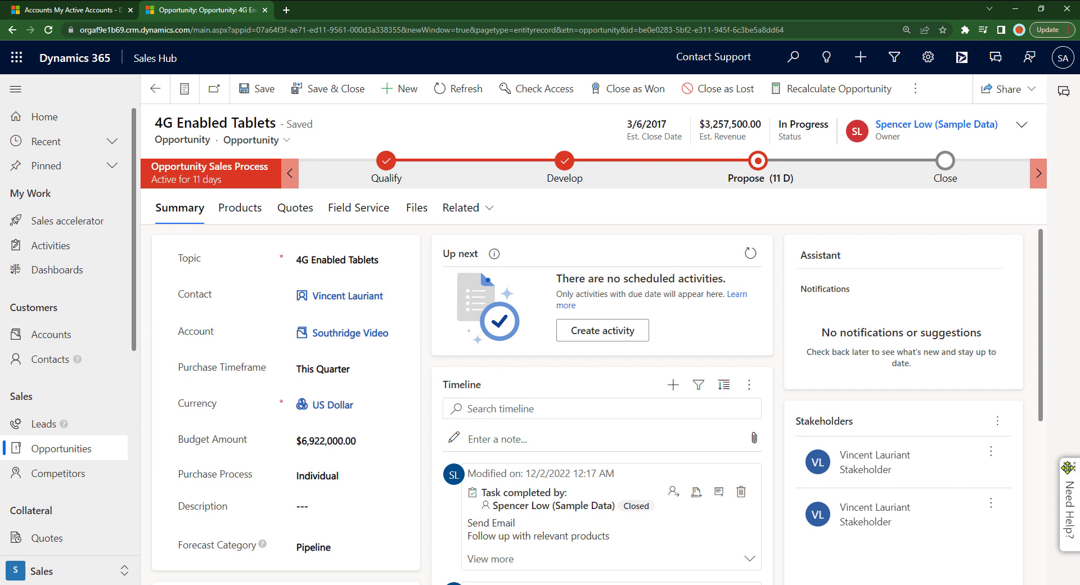
drag(1068, 468, 992, 579)
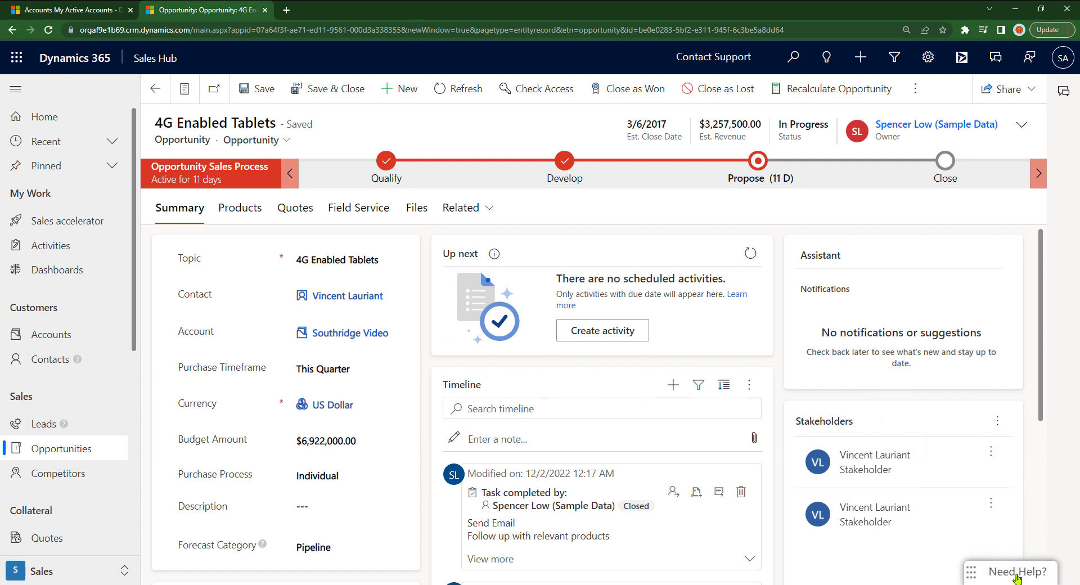
click(1018, 575)
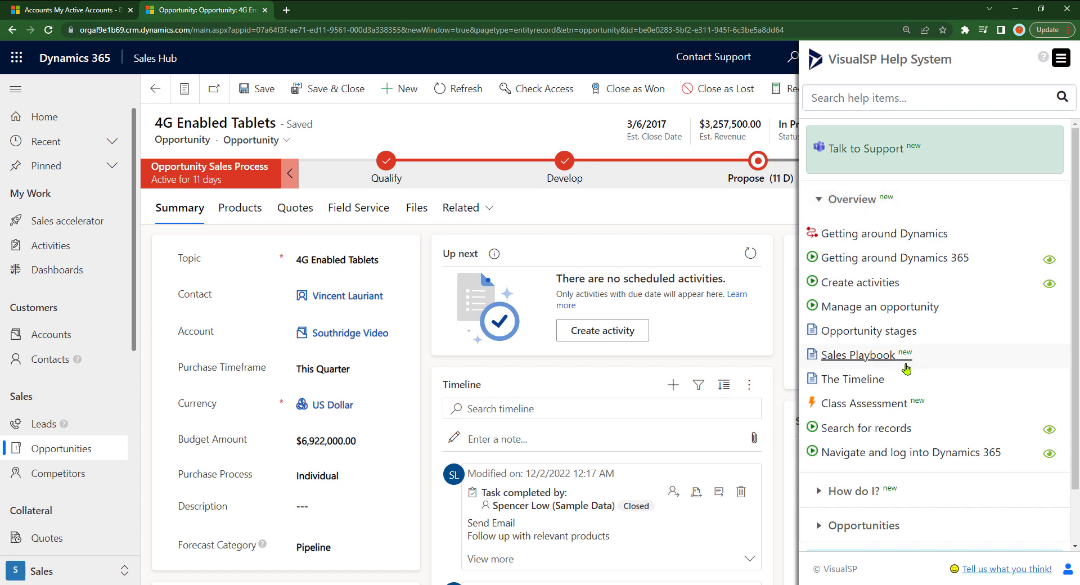
click(573, 68)
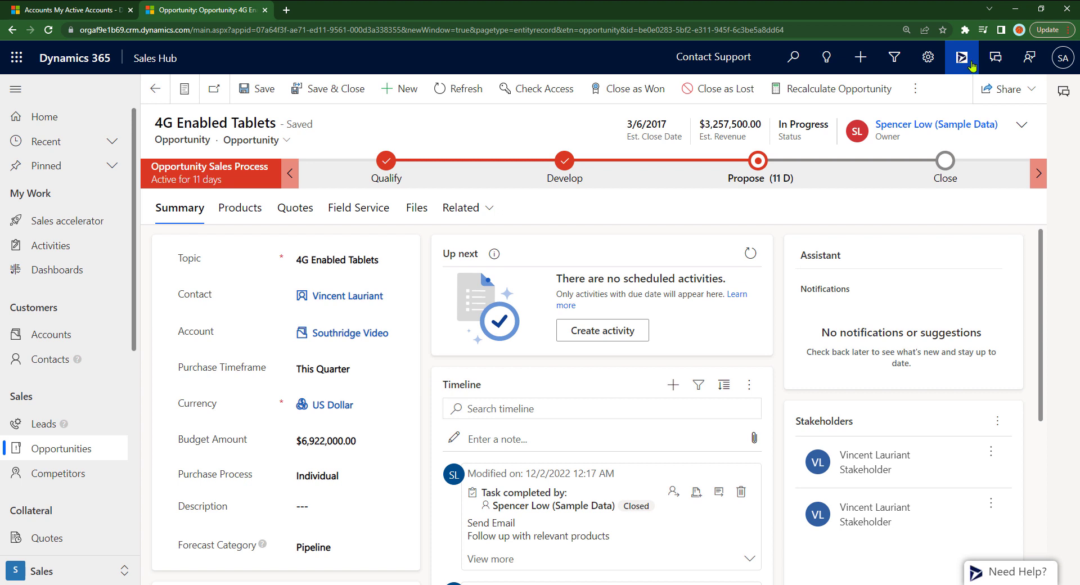
click(1031, 571)
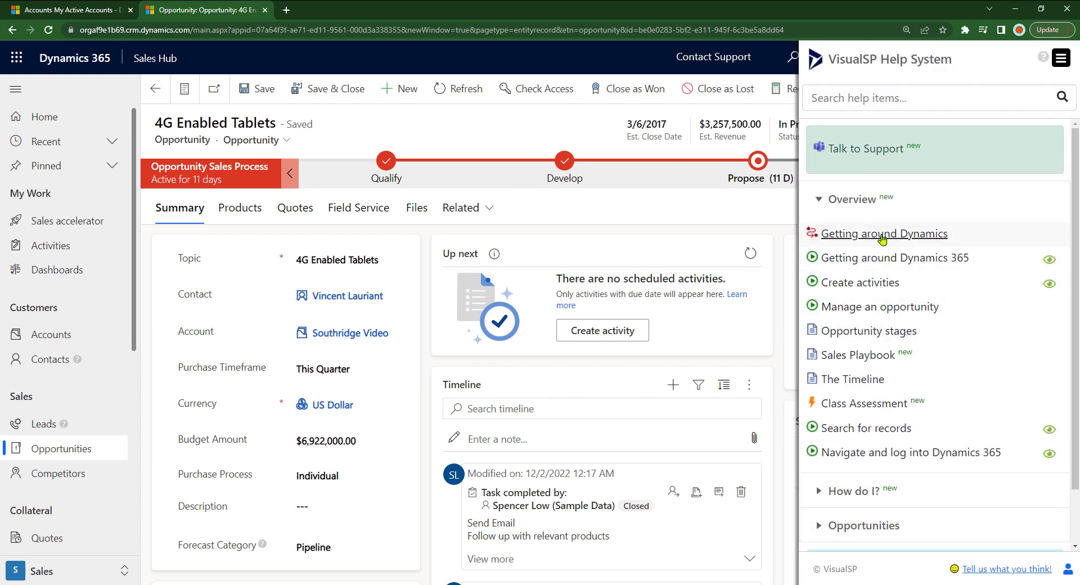
- Play the Create activities video, pop it out into its own window, then close it
click(861, 283)
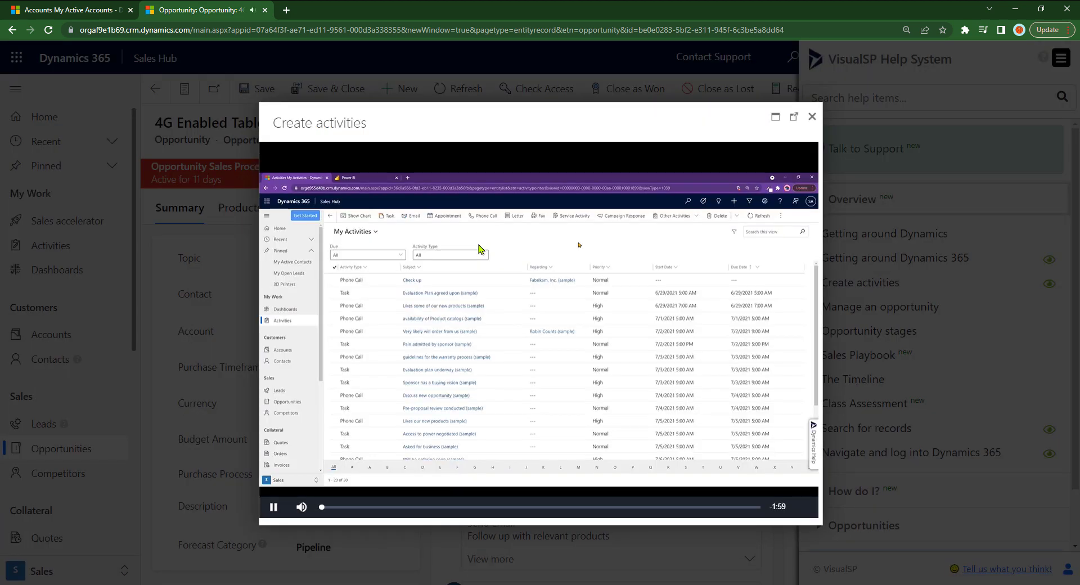
click(273, 507)
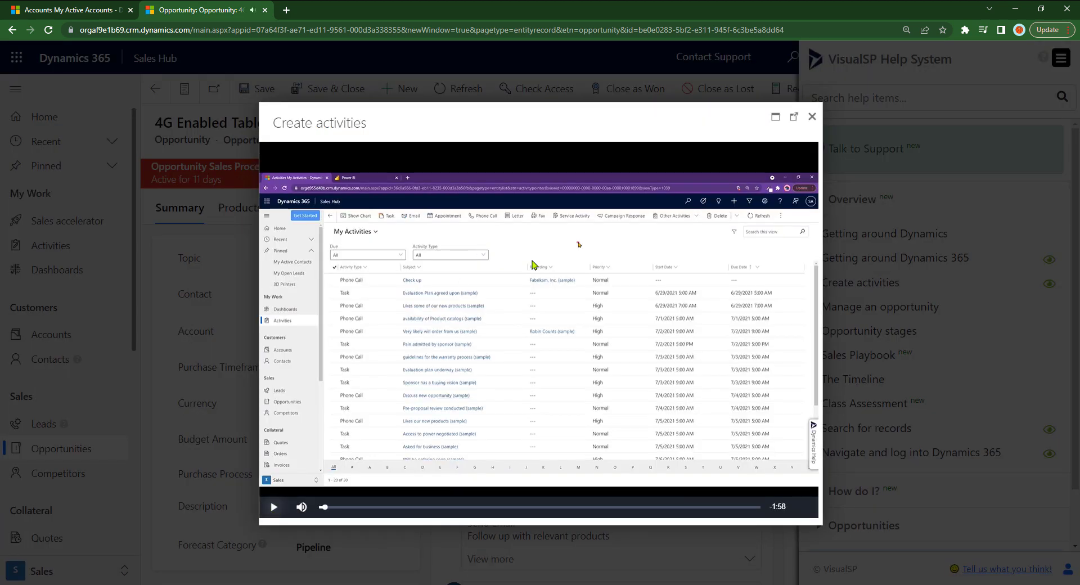
click(794, 116)
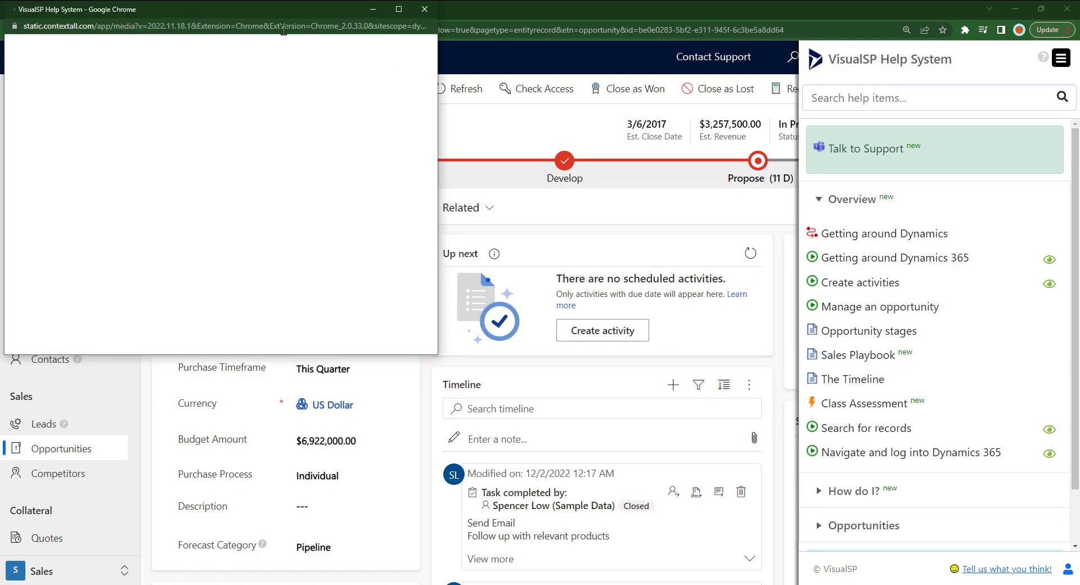
drag(284, 28, 316, 123)
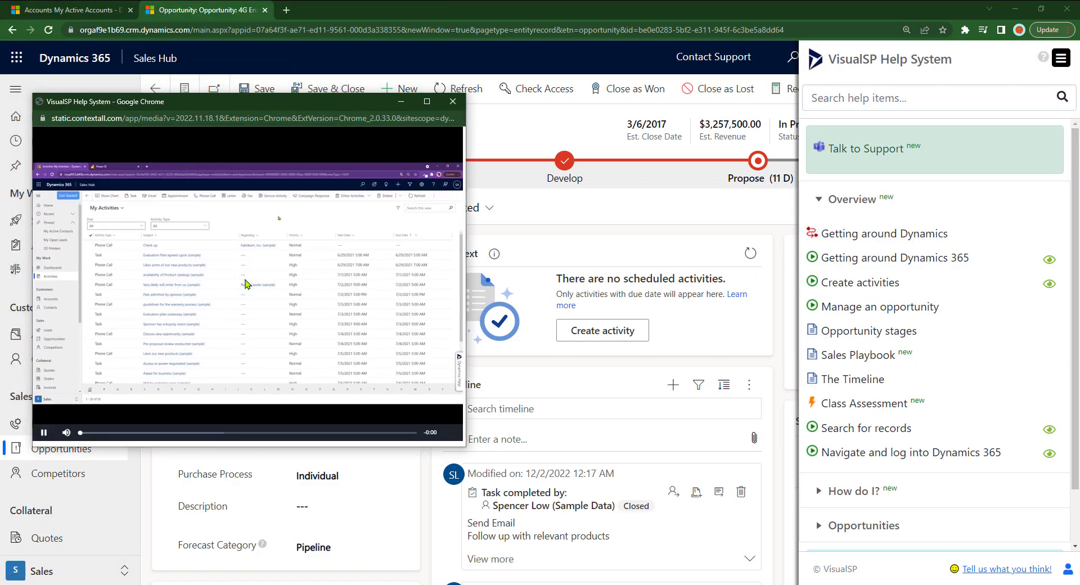
click(259, 264)
click(452, 101)
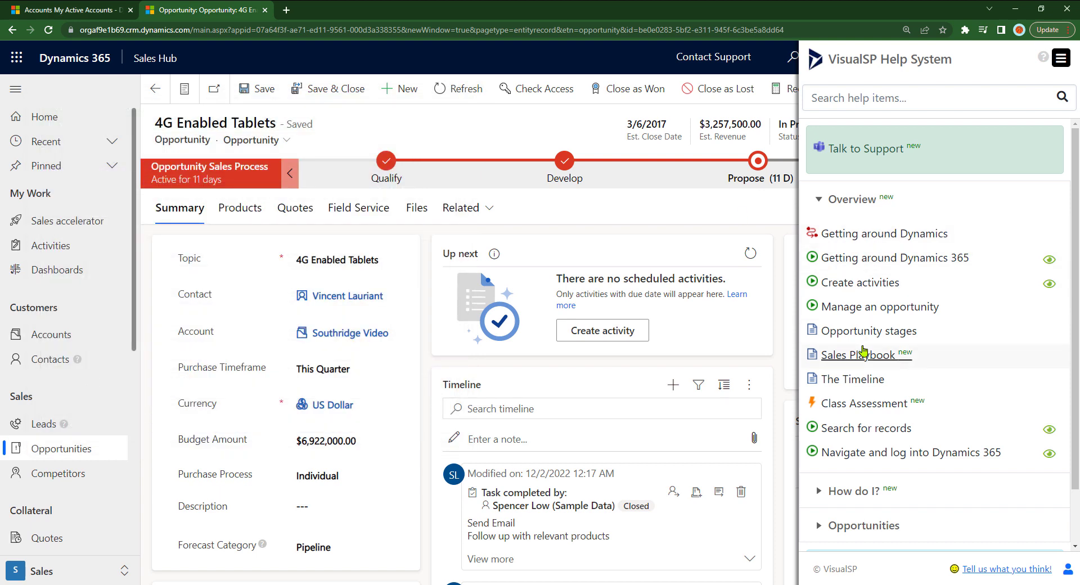
- Read through The Timeline help article, close it, and close the help panel
click(853, 380)
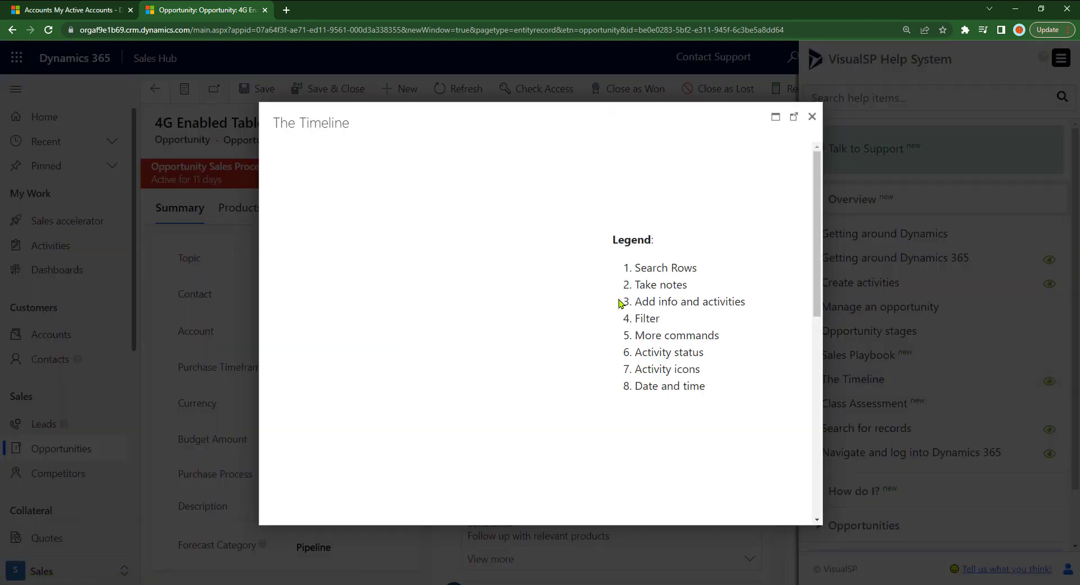
scroll(669, 300, down, 5)
scroll(668, 300, up, 6)
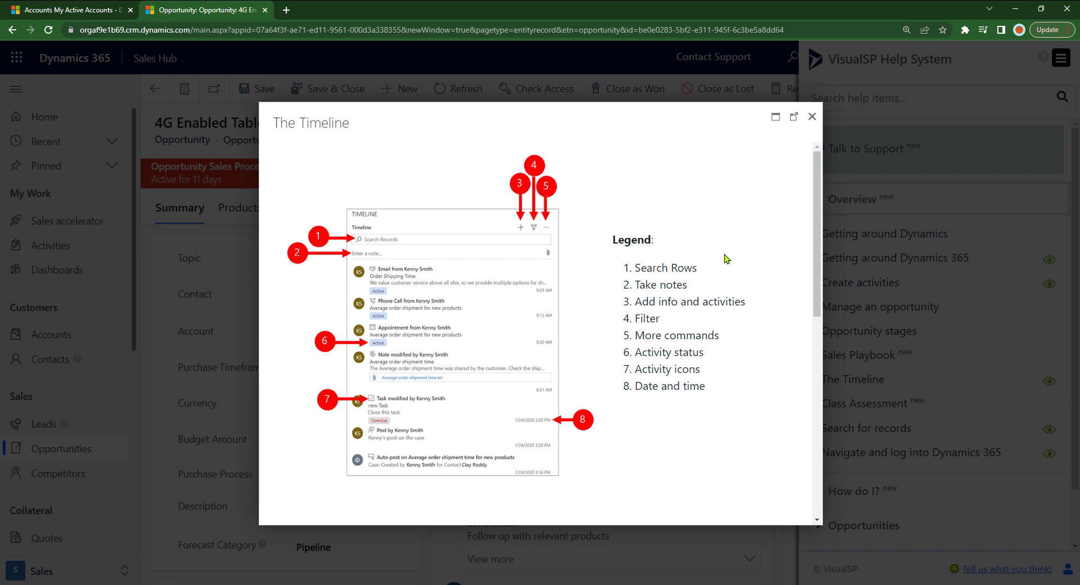
scroll(703, 270, down, 6)
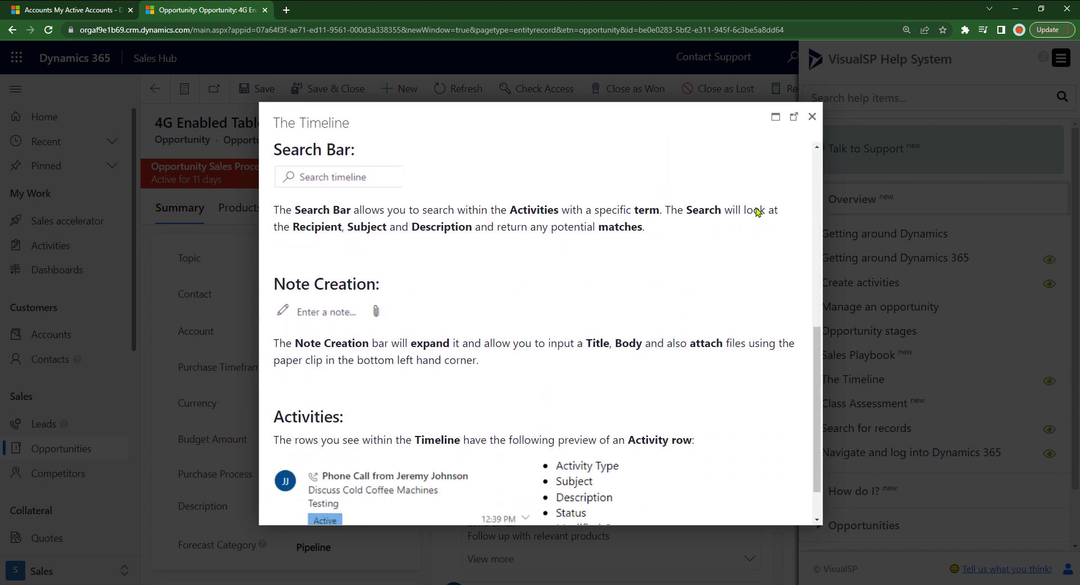
click(812, 117)
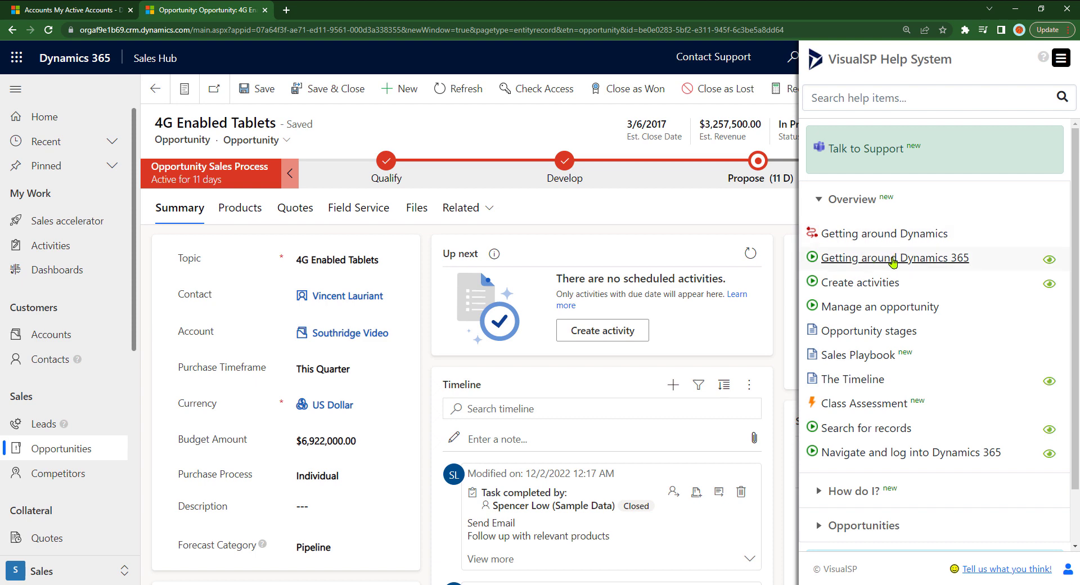
click(744, 205)
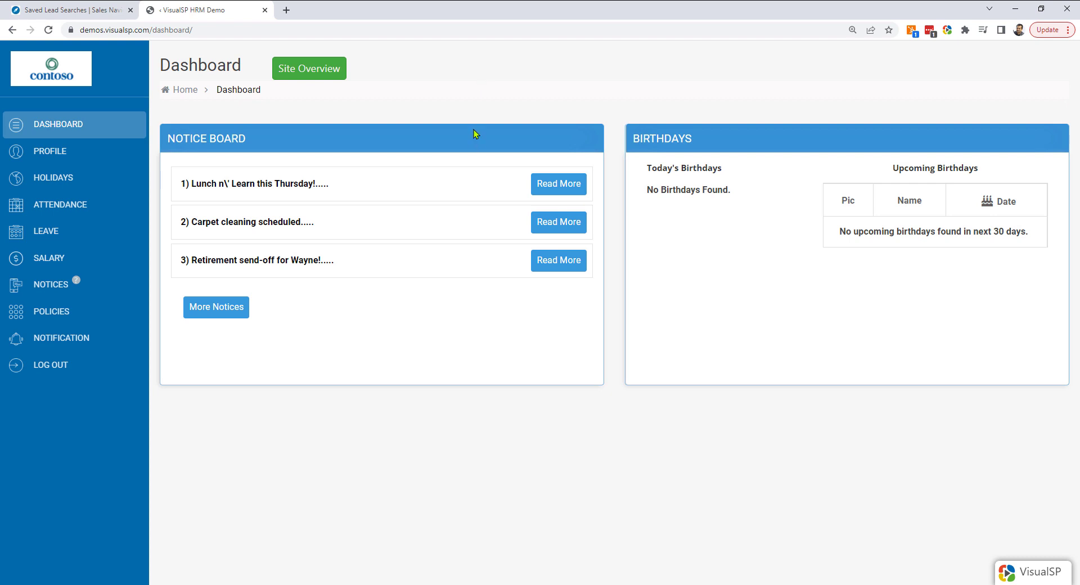
key(ctrl+plus)
key(ctrl+plus)
key(ctrl+plus)
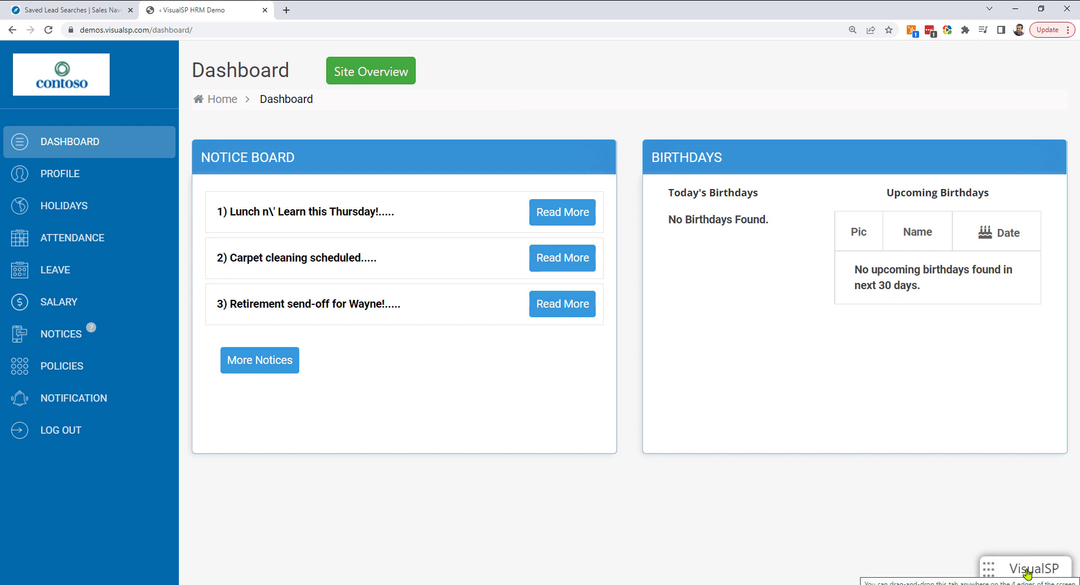
click(1028, 574)
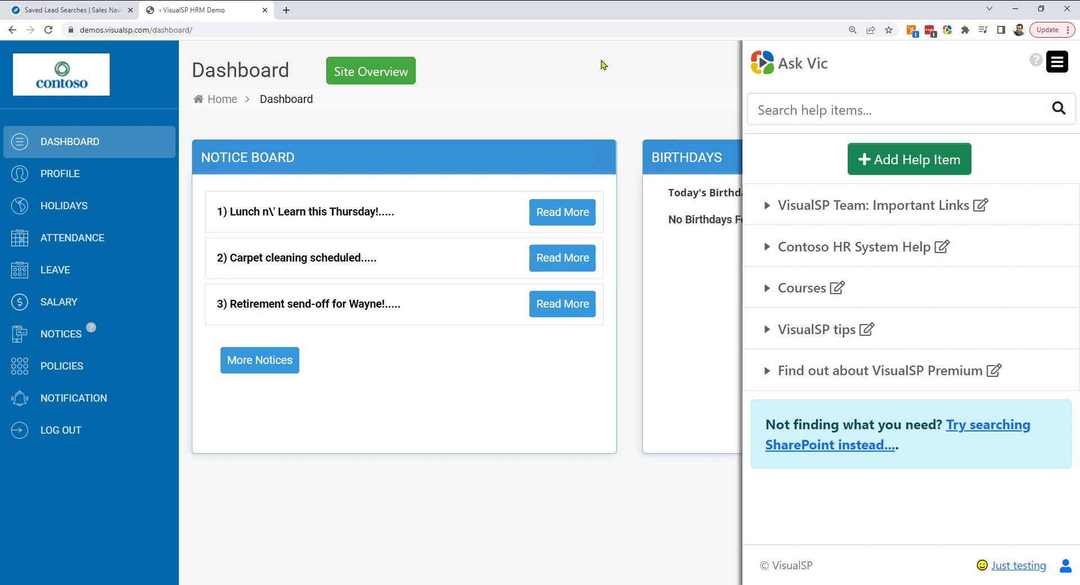
click(592, 70)
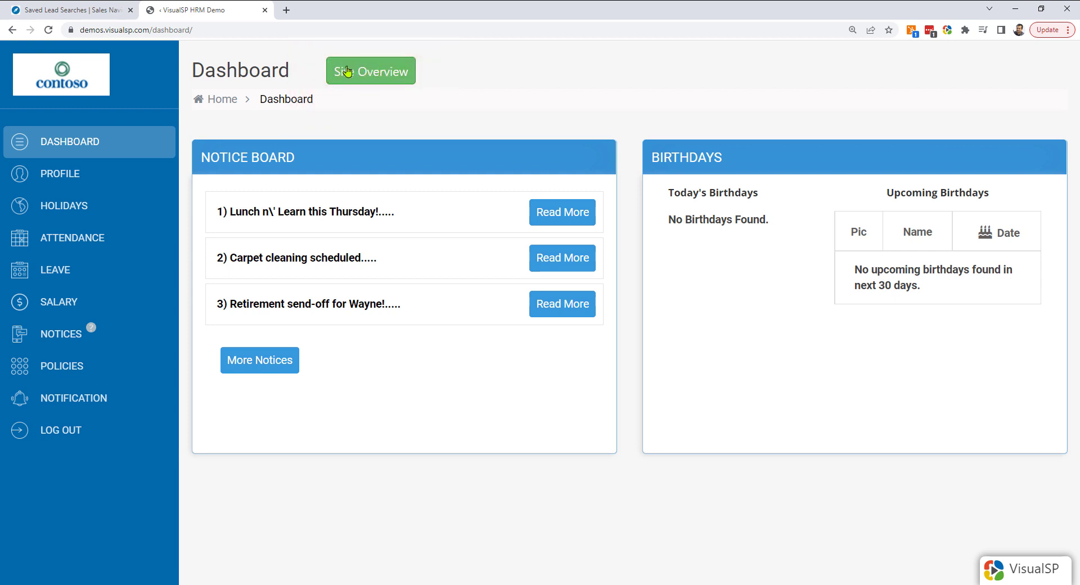
- Step the Site Overview tour through Leave Management to Salary, dismiss it, then open and close Ask Vic
click(386, 76)
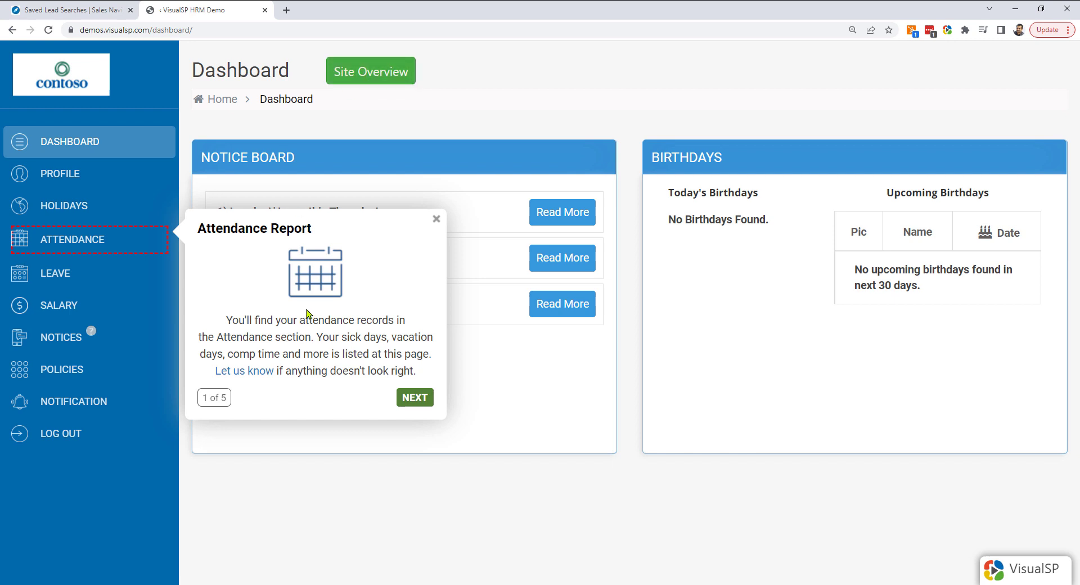
click(403, 397)
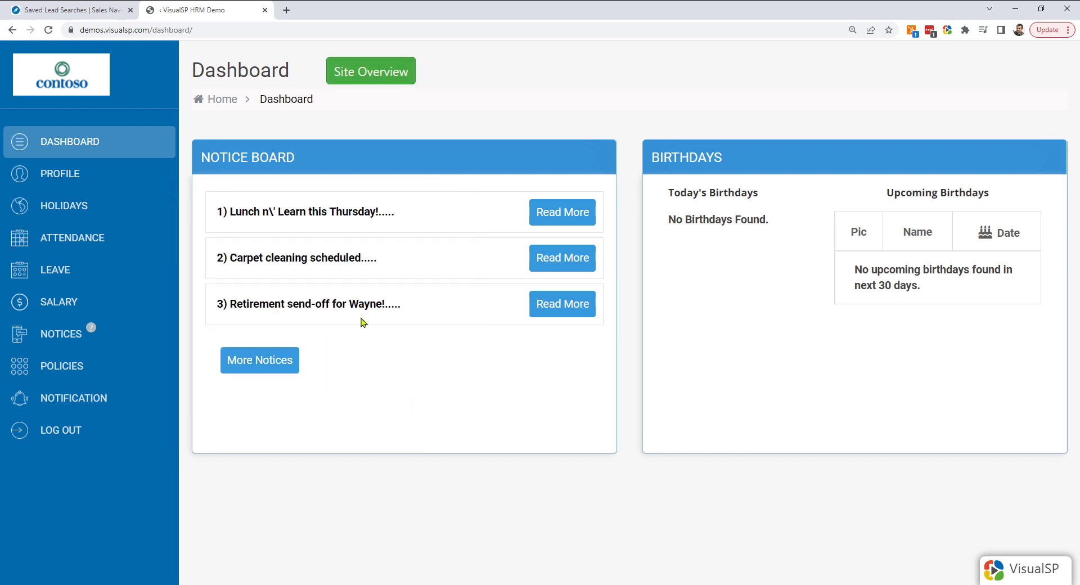
click(399, 392)
click(436, 283)
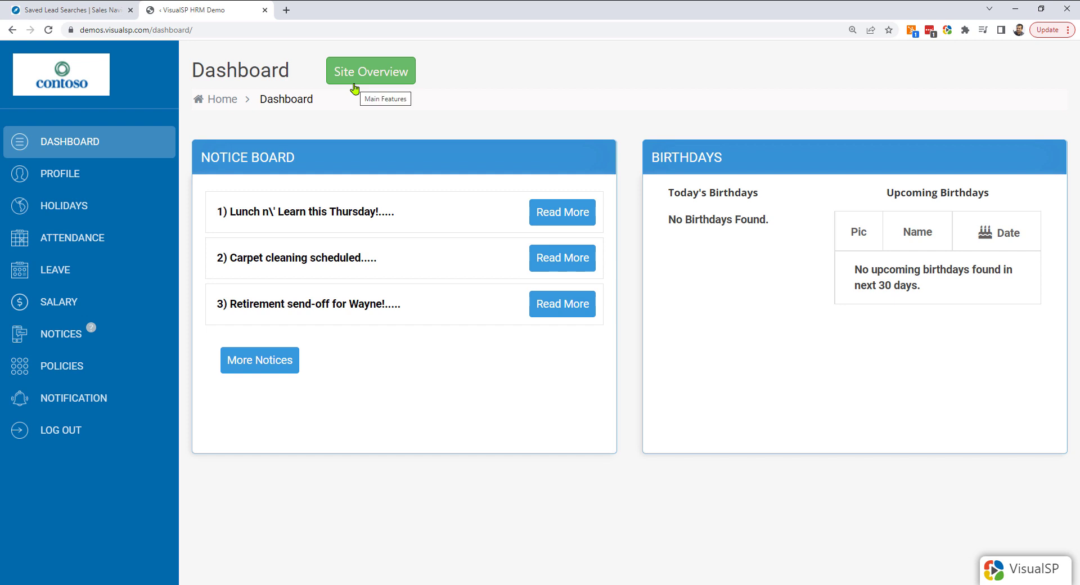
click(1025, 573)
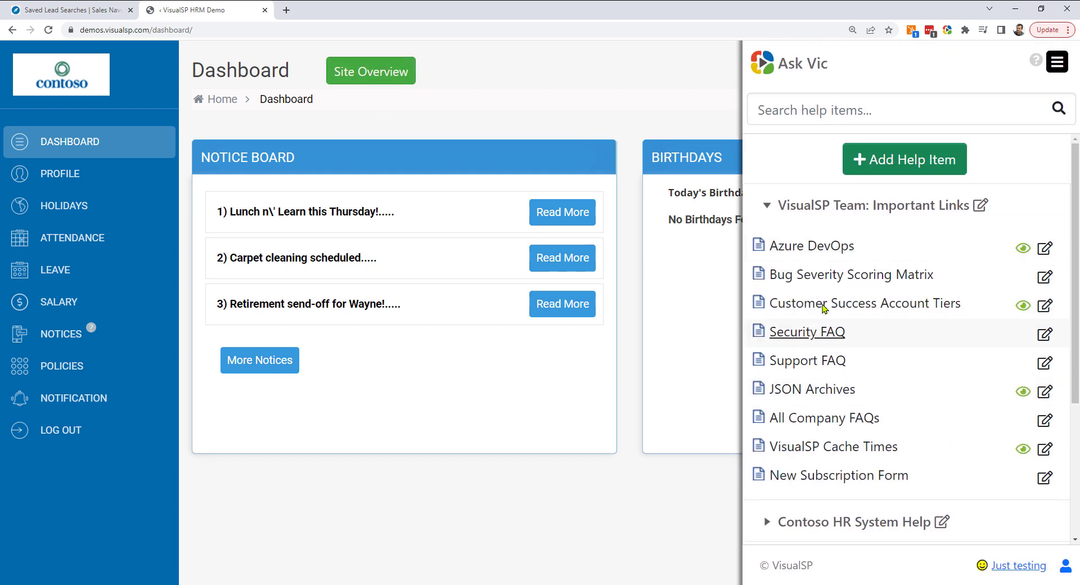
click(675, 99)
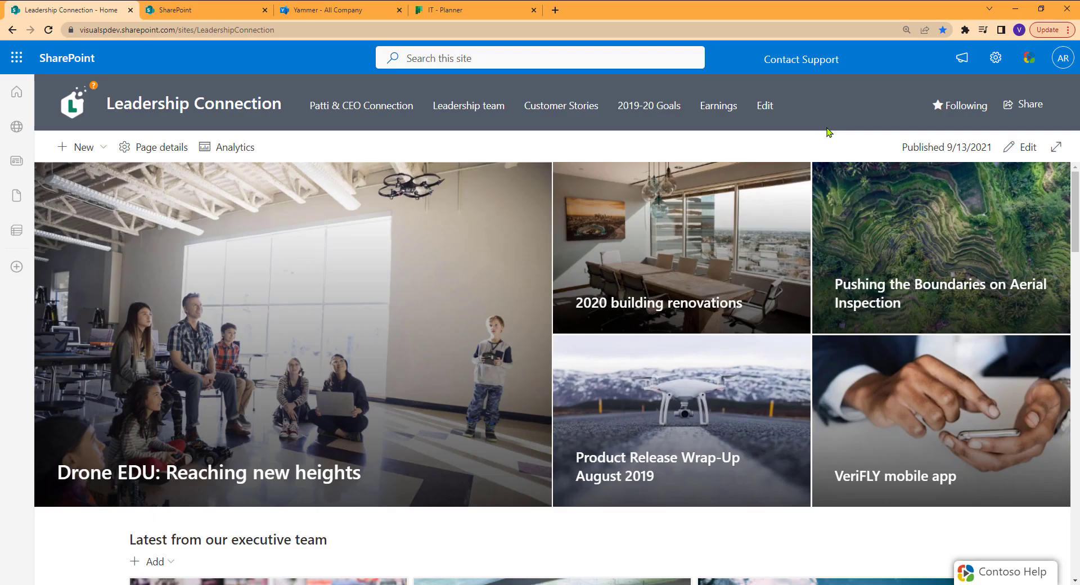
- Open Contoso Help, expand Quick Start and Onboarding Tasks, and view the Add a page to your site article
click(990, 572)
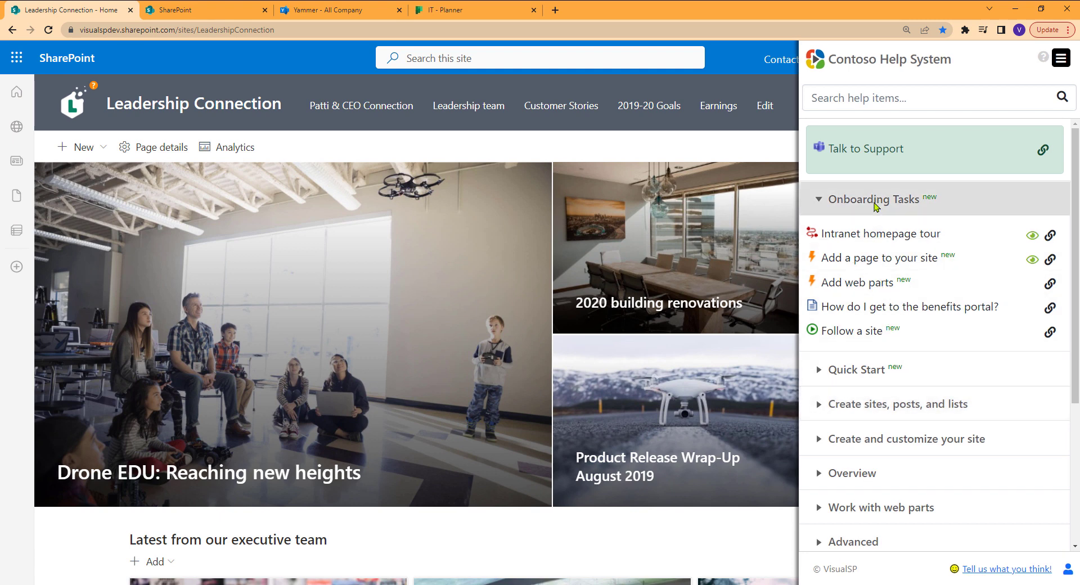
click(857, 369)
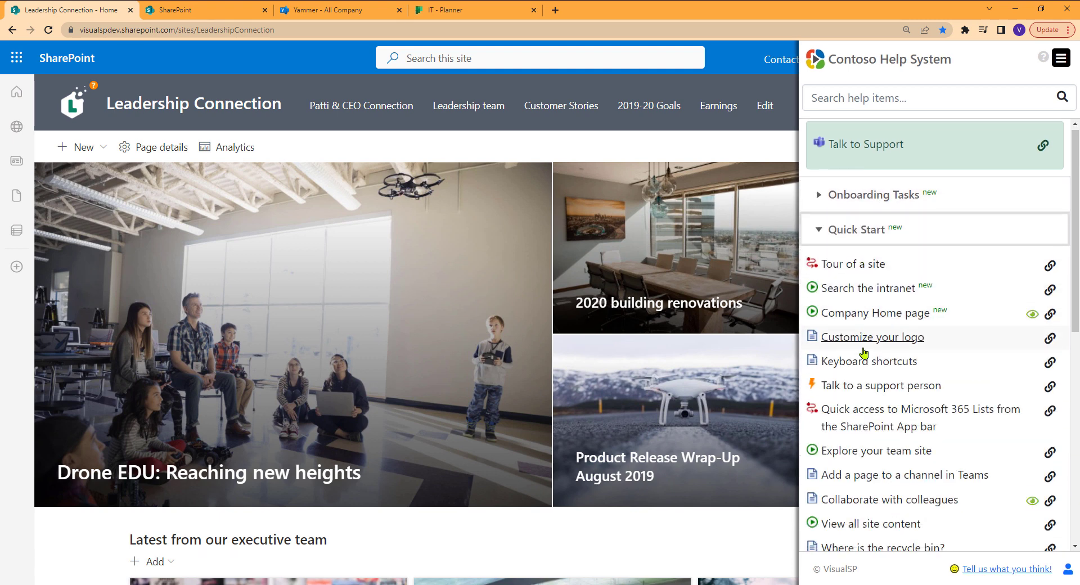
scroll(863, 354, down, 2)
scroll(865, 352, up, 3)
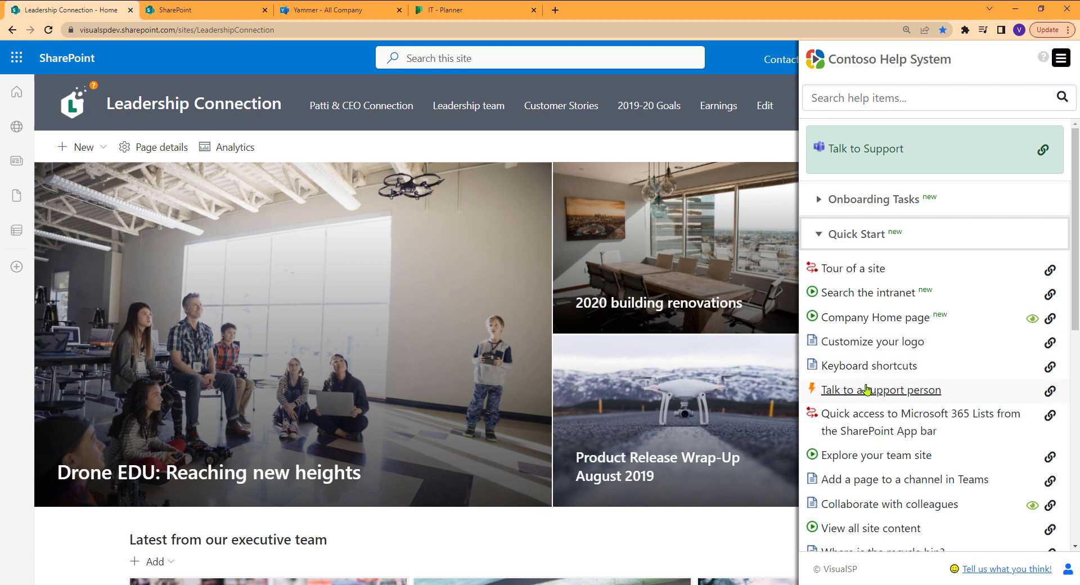
click(843, 209)
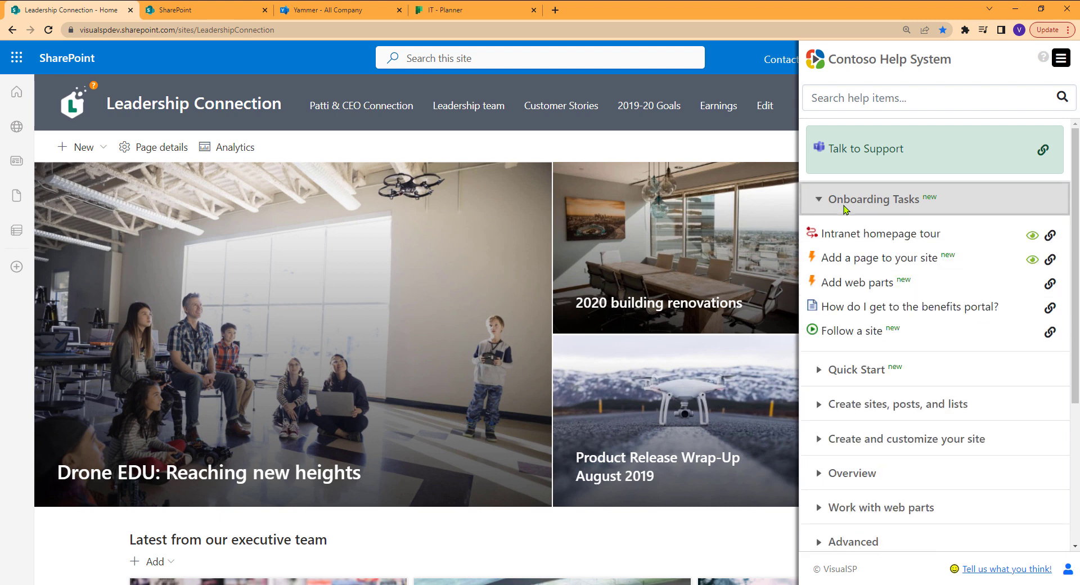
click(848, 261)
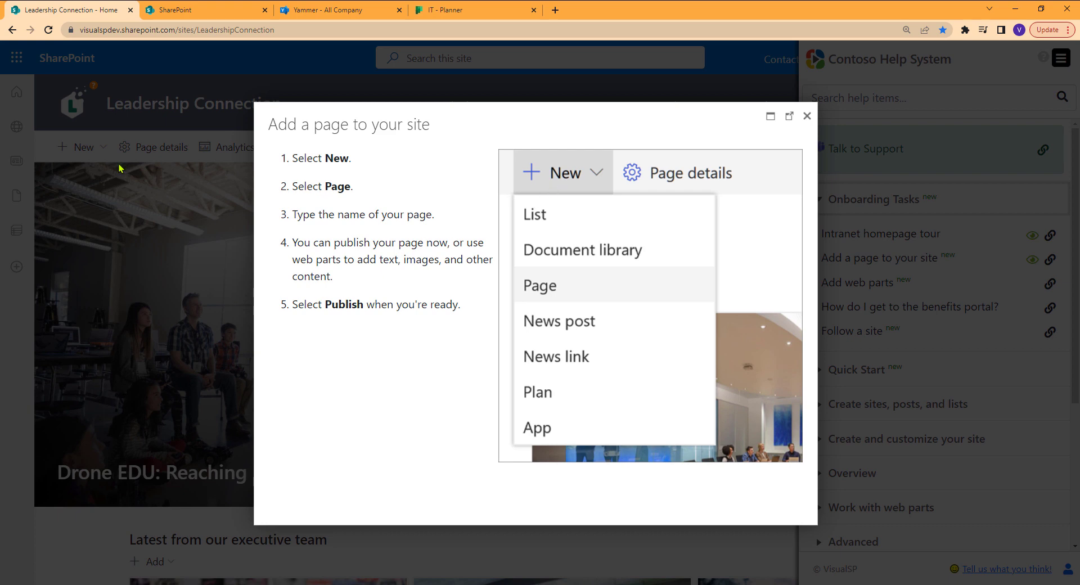
click(806, 116)
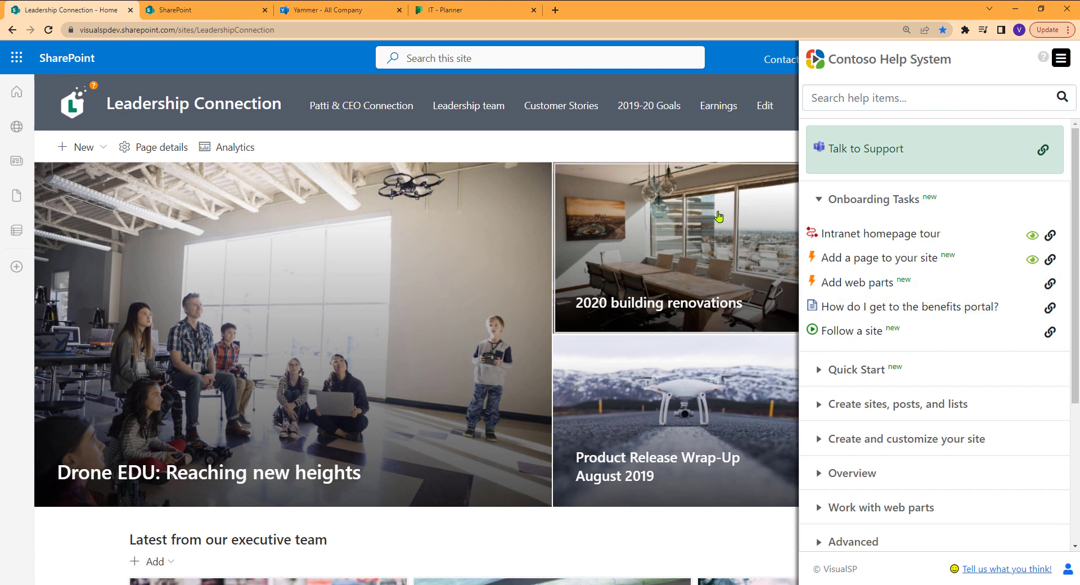
- Open the How do I get to the benefits portal? article, highlight 'Benefits Portal', then close it
click(936, 308)
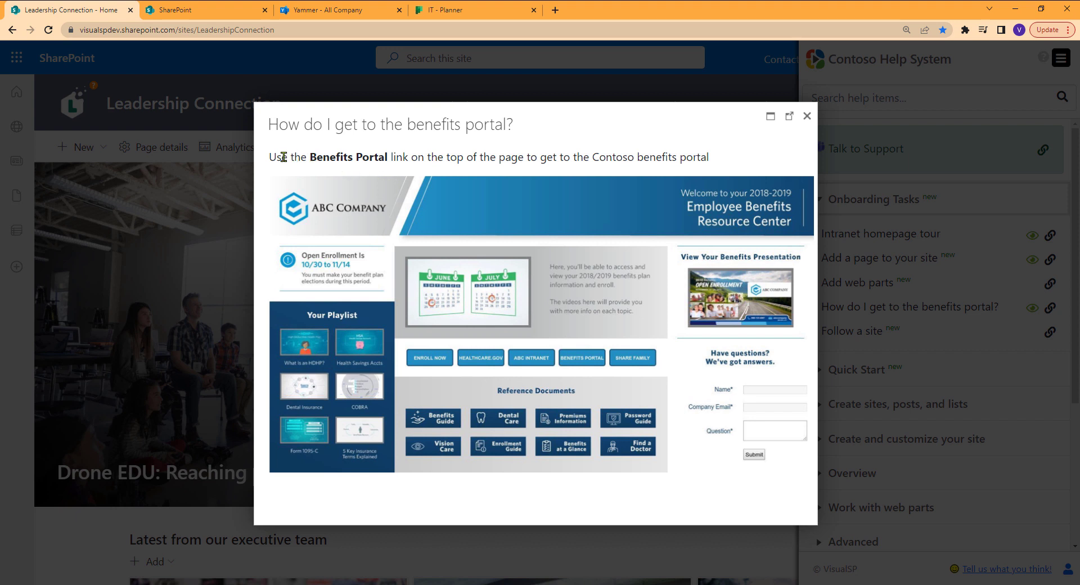
drag(312, 154, 387, 155)
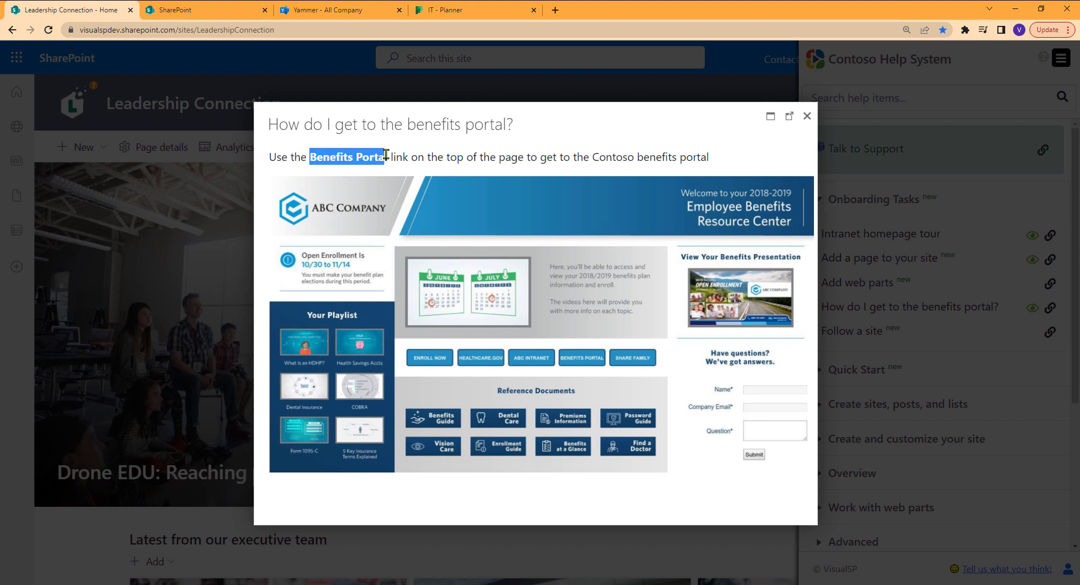
click(423, 158)
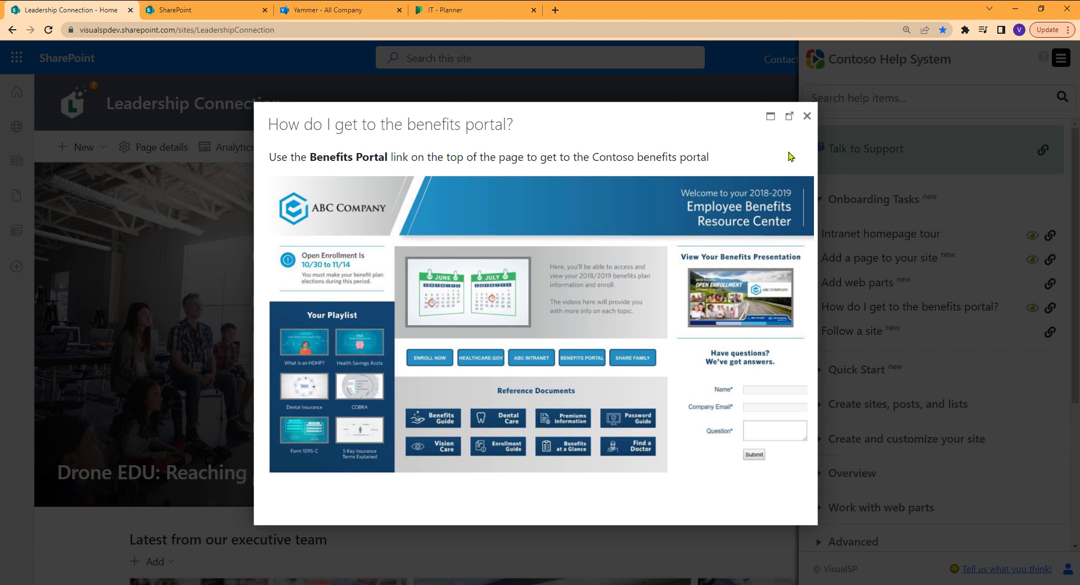
click(807, 116)
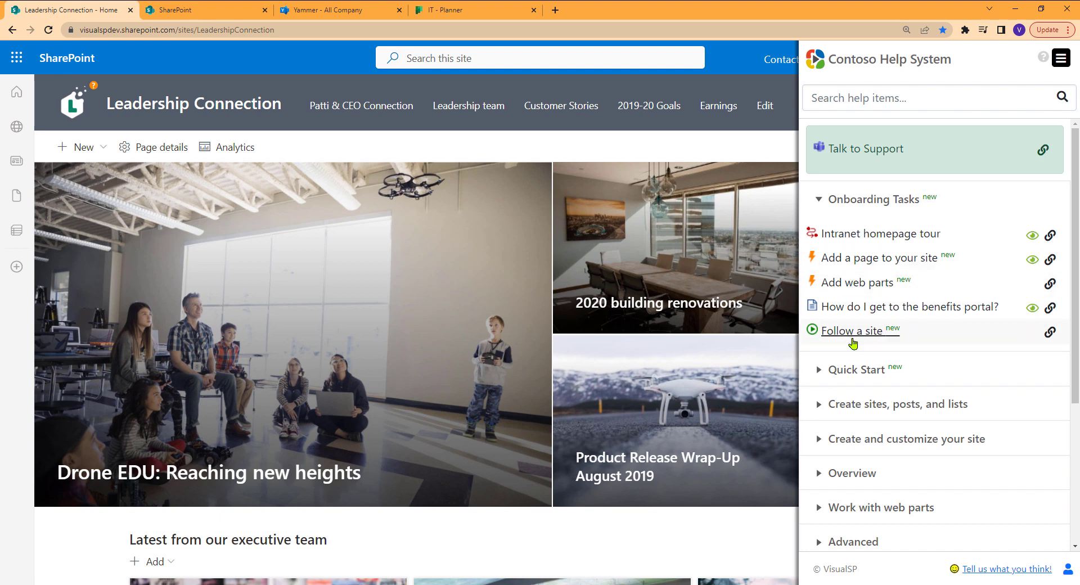
- Close the Contoso help panel, switch to Yammer's All Company page, and reopen Contoso Help there
click(786, 159)
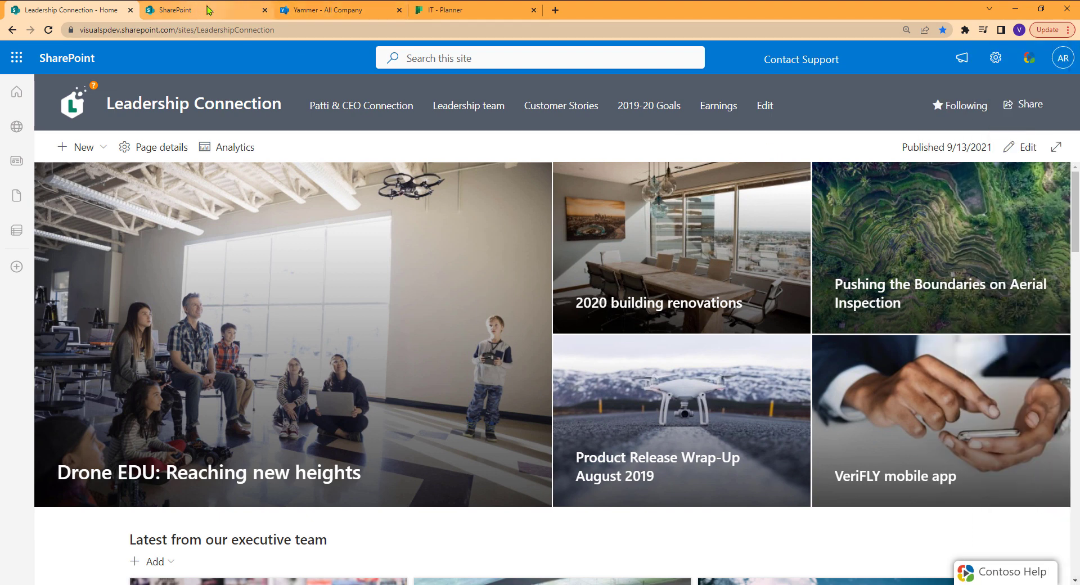
click(311, 11)
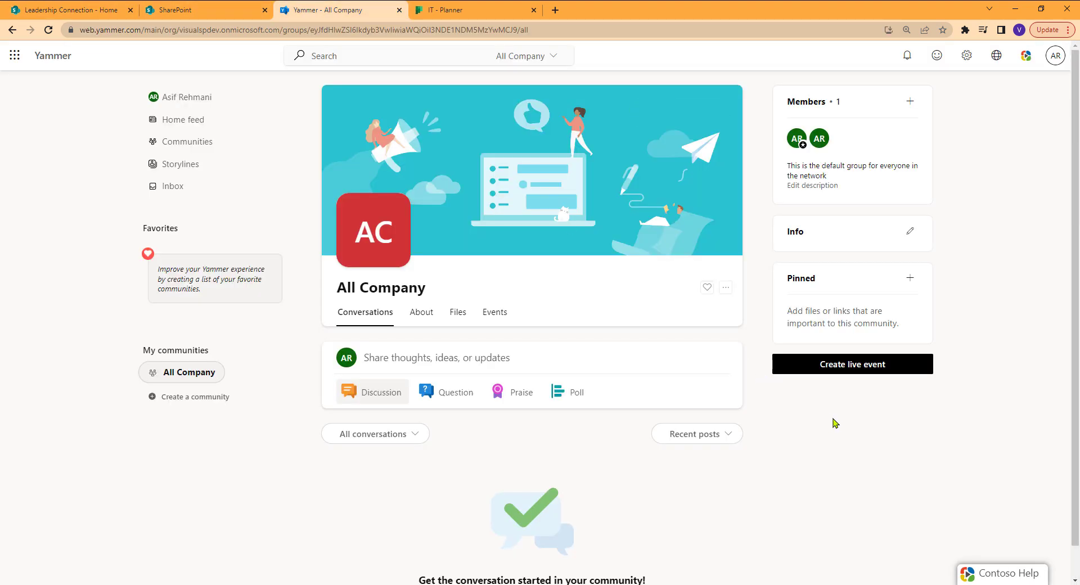
click(1004, 573)
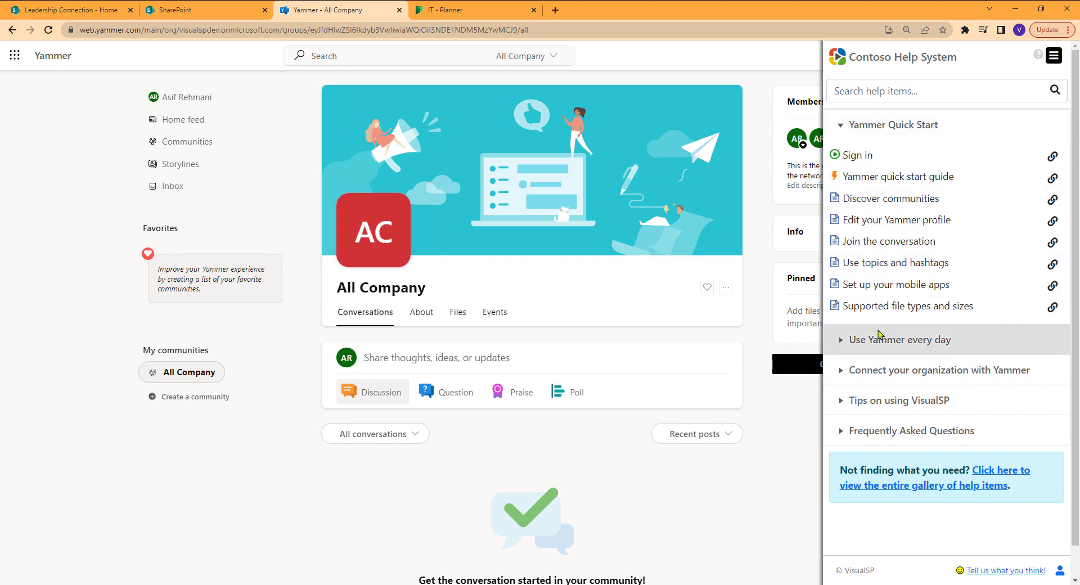
- On the IT Planner board, open Contoso Help, view Create a new plan, then close both
click(478, 12)
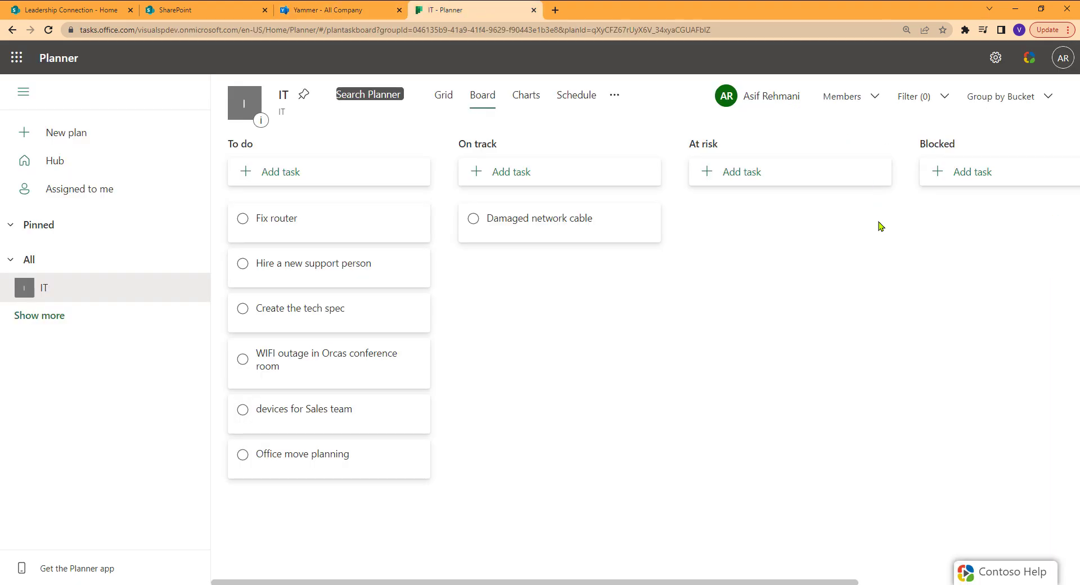
click(1021, 573)
click(870, 171)
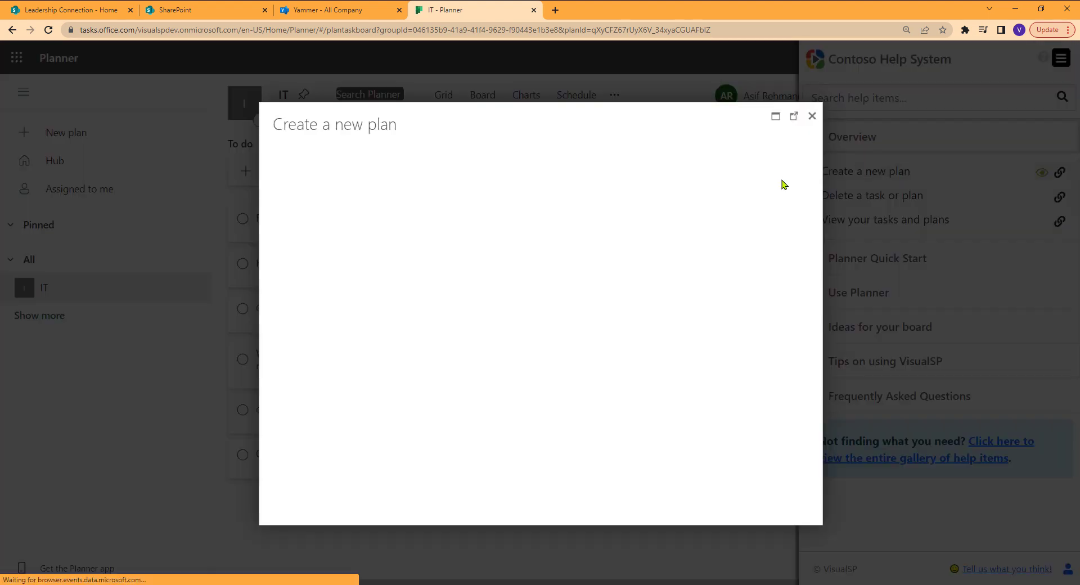
click(811, 116)
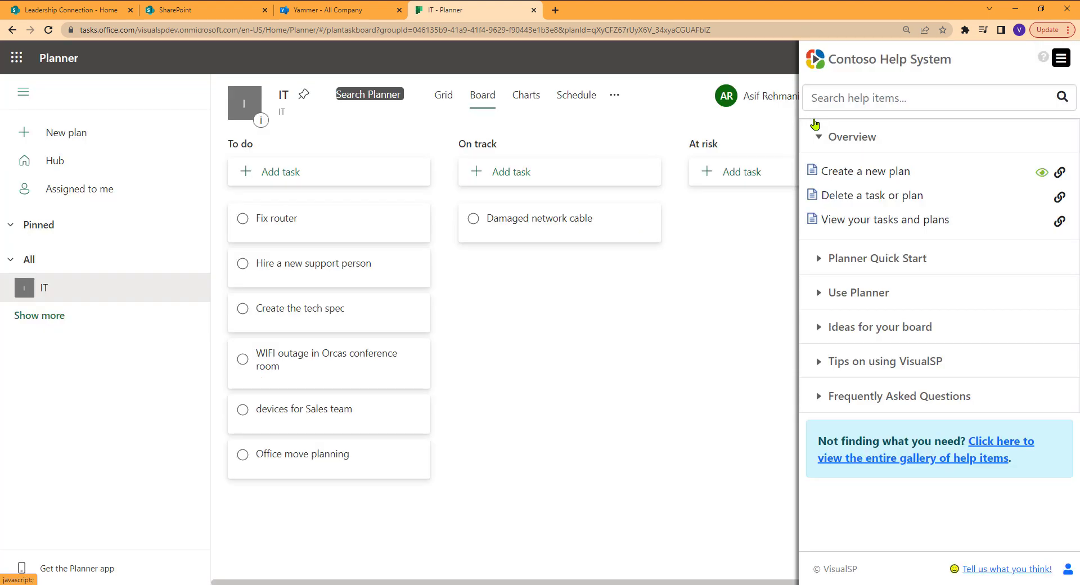
click(763, 56)
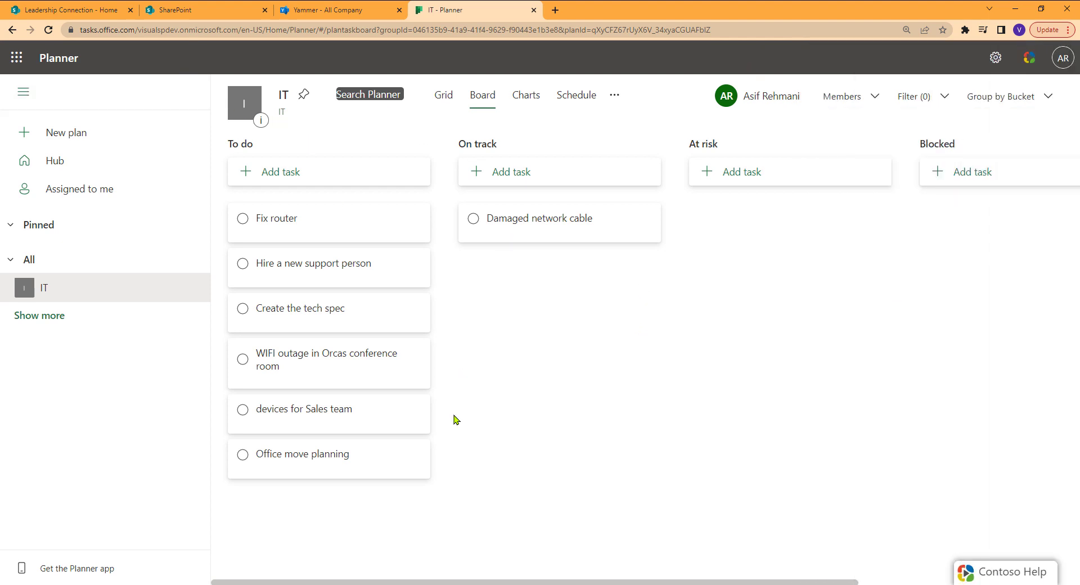
- Switch to Dynamics 365, open My Open Leads, then open and close the VisualSP help panel
click(401, 543)
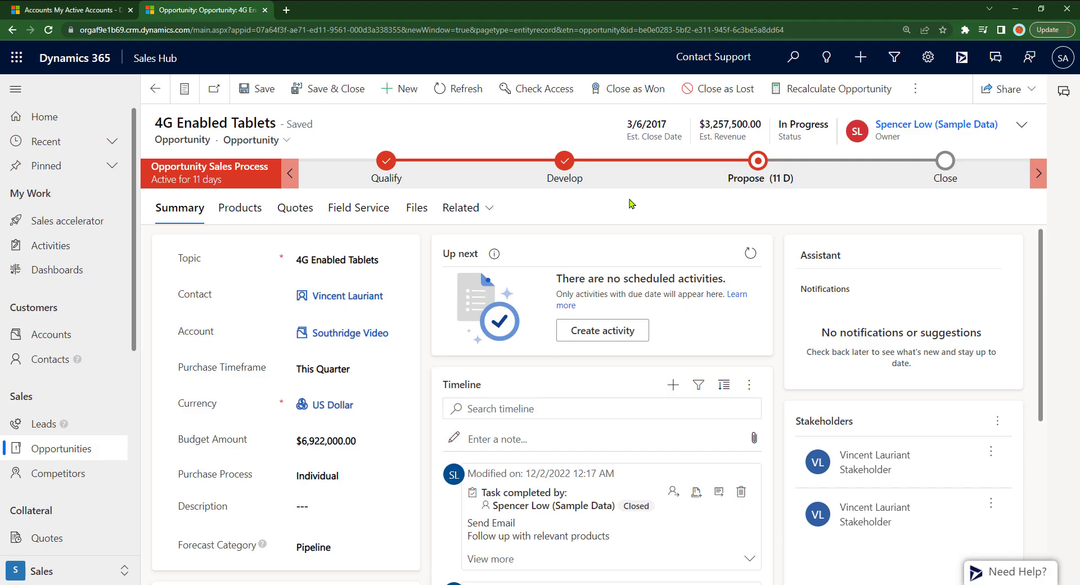
click(32, 426)
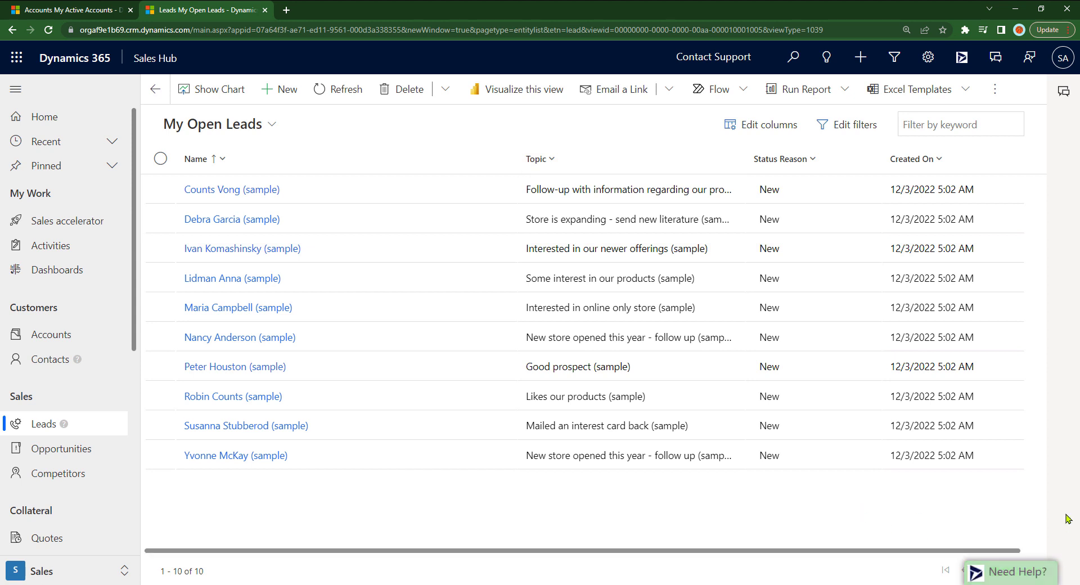
click(1037, 566)
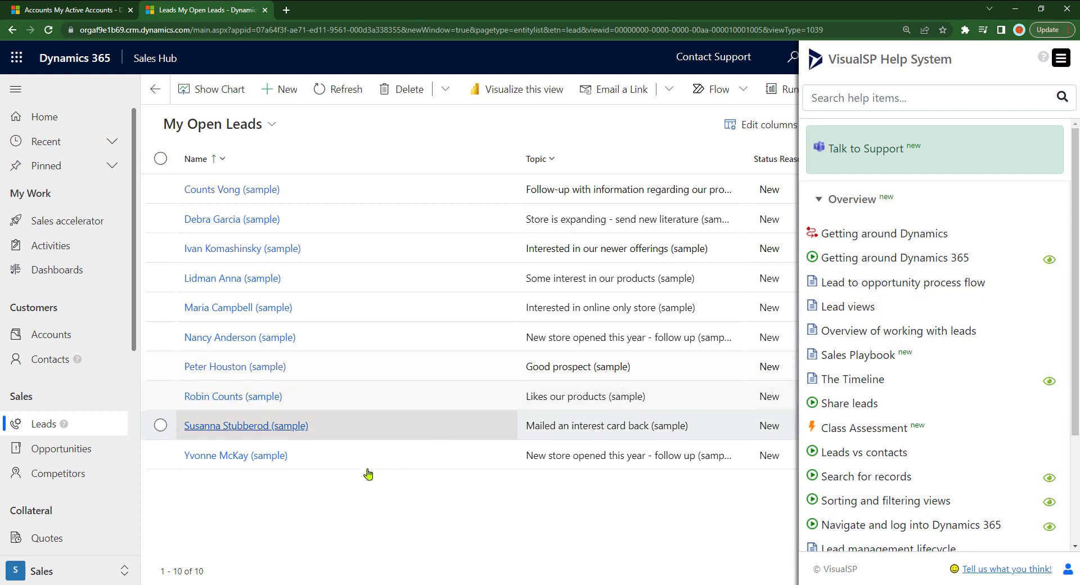
click(293, 489)
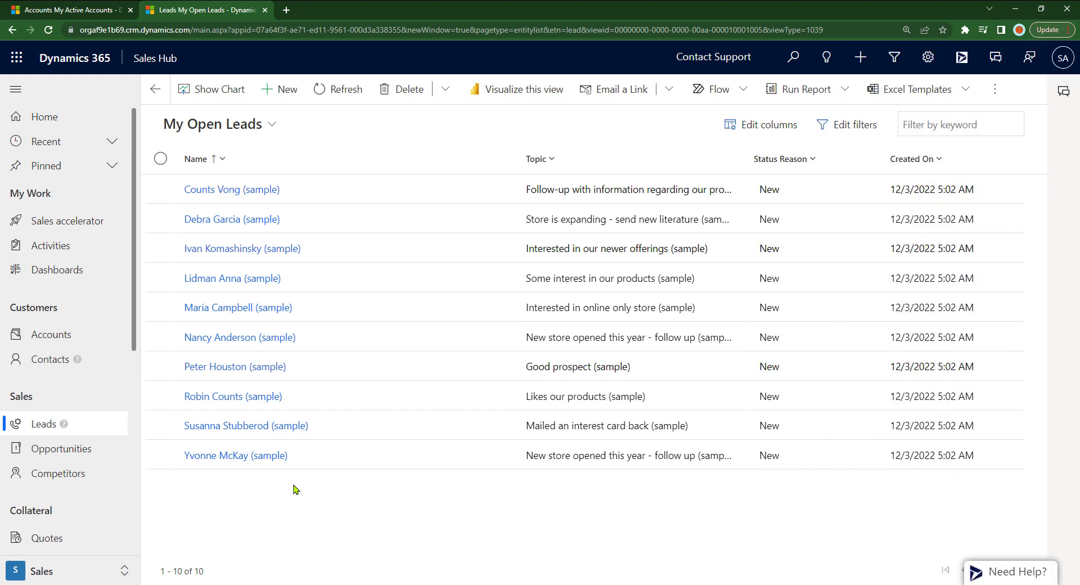
- Open My Active Accounts, play the welcome video, advance the onboarding tour, then dismiss it
click(65, 336)
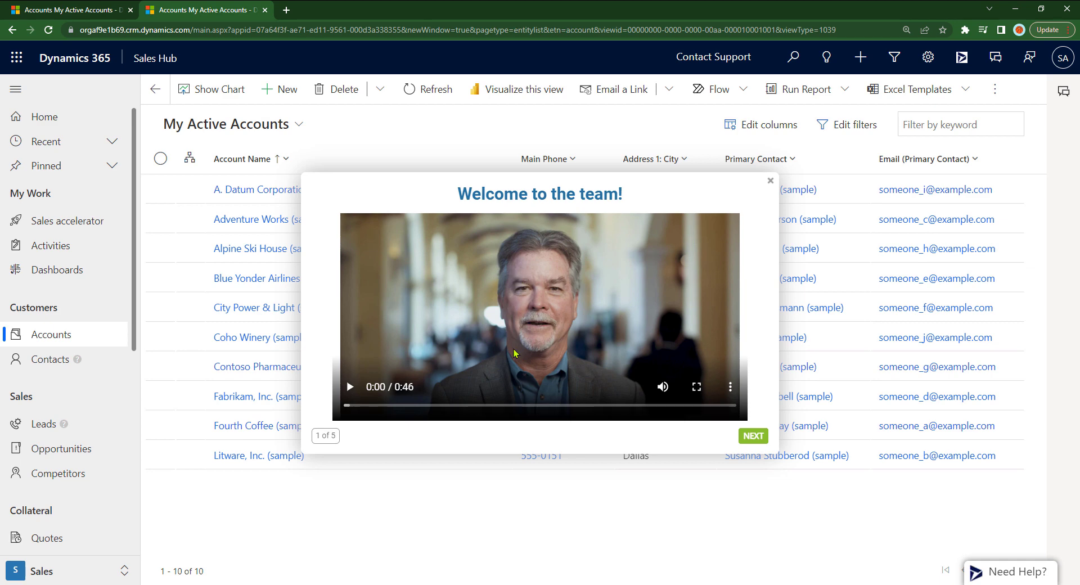
click(350, 387)
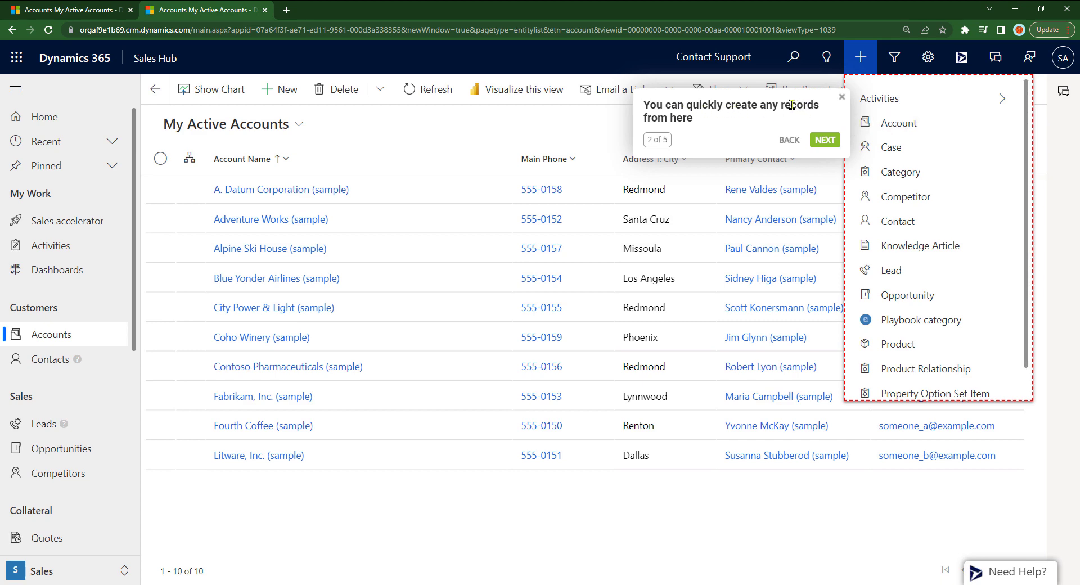
click(825, 139)
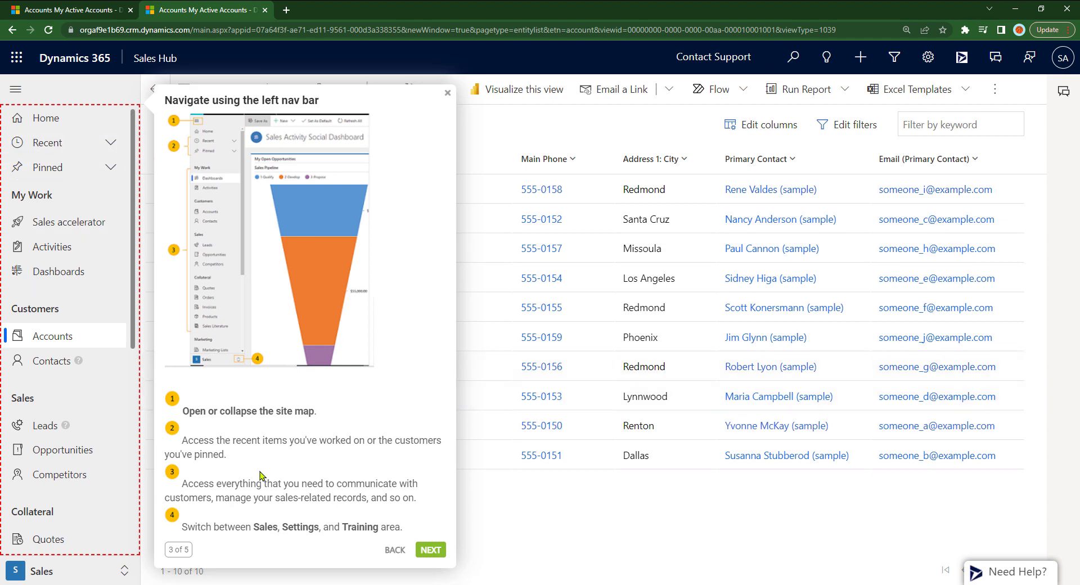
click(448, 94)
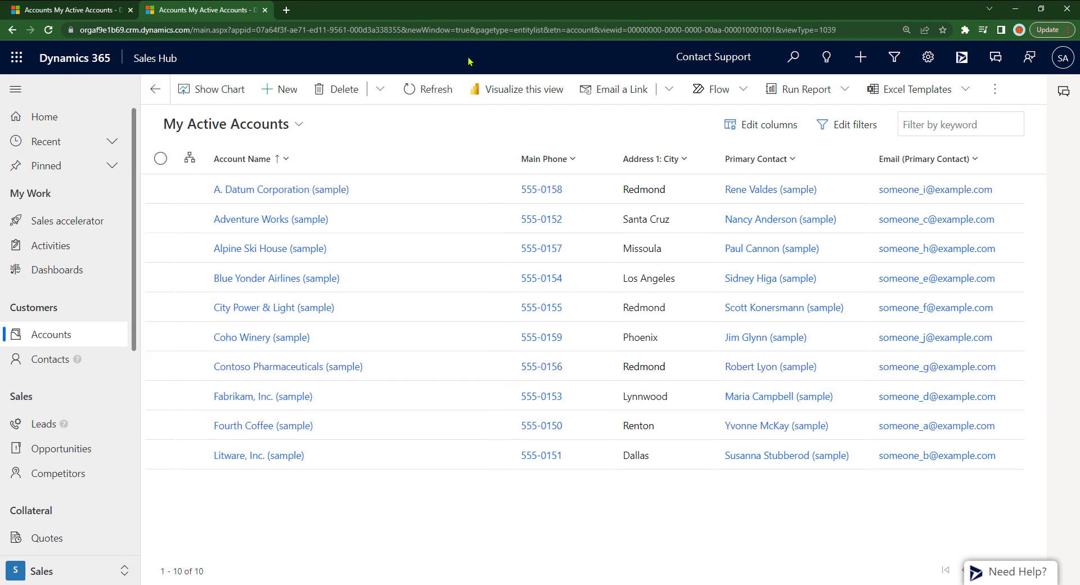
- Reopen the VisualSP help panel beside My Active Accounts and choose Enable Edit Mode
click(1028, 570)
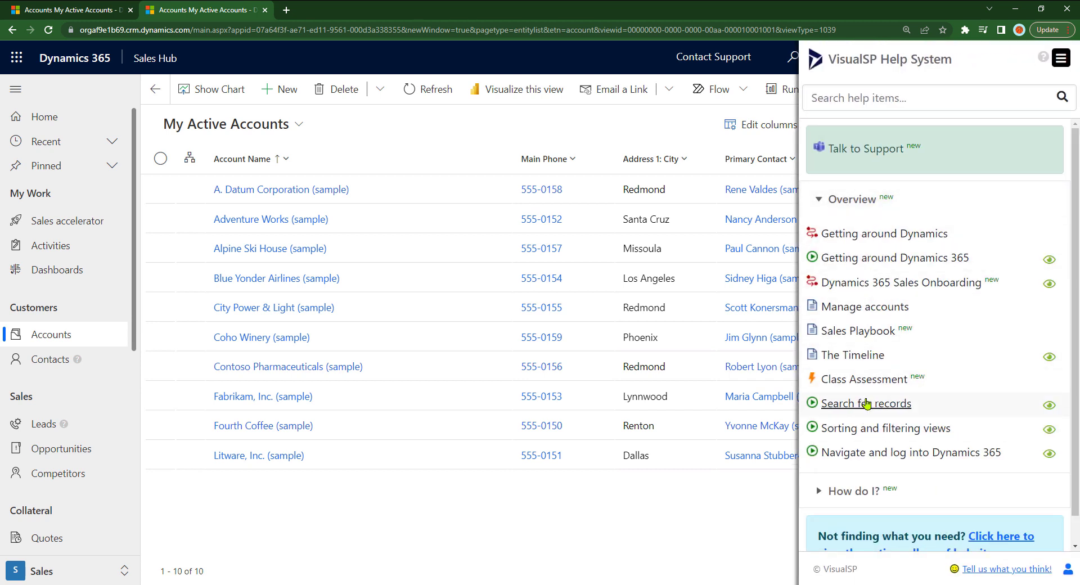
click(745, 515)
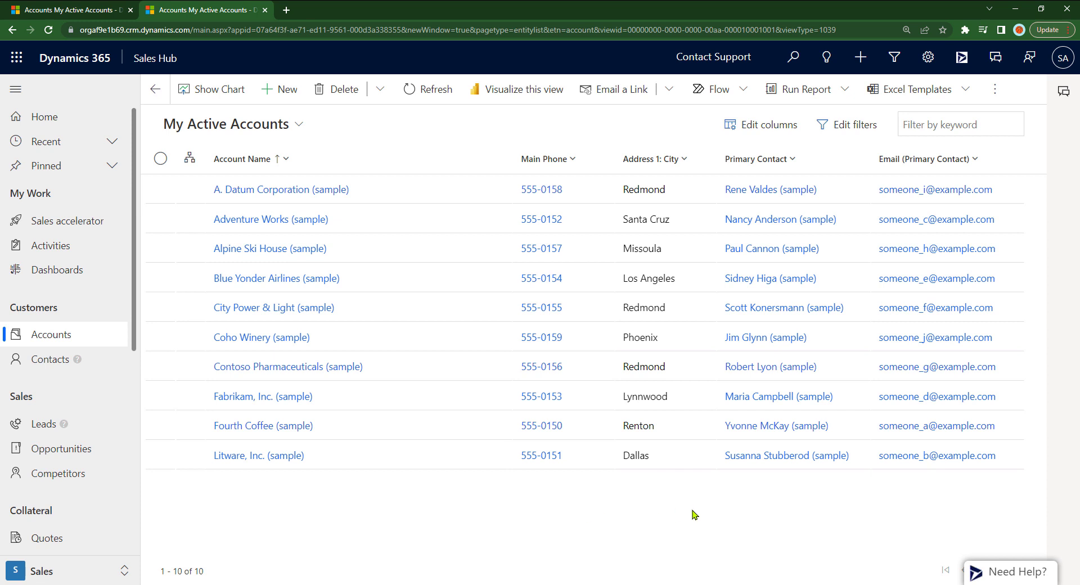
click(1035, 571)
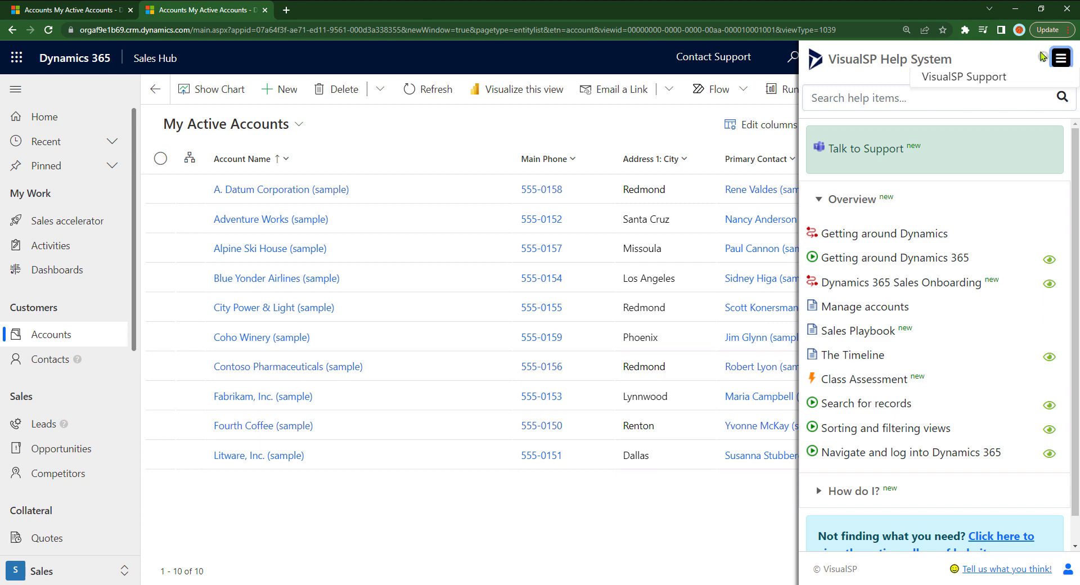
click(1061, 58)
click(950, 146)
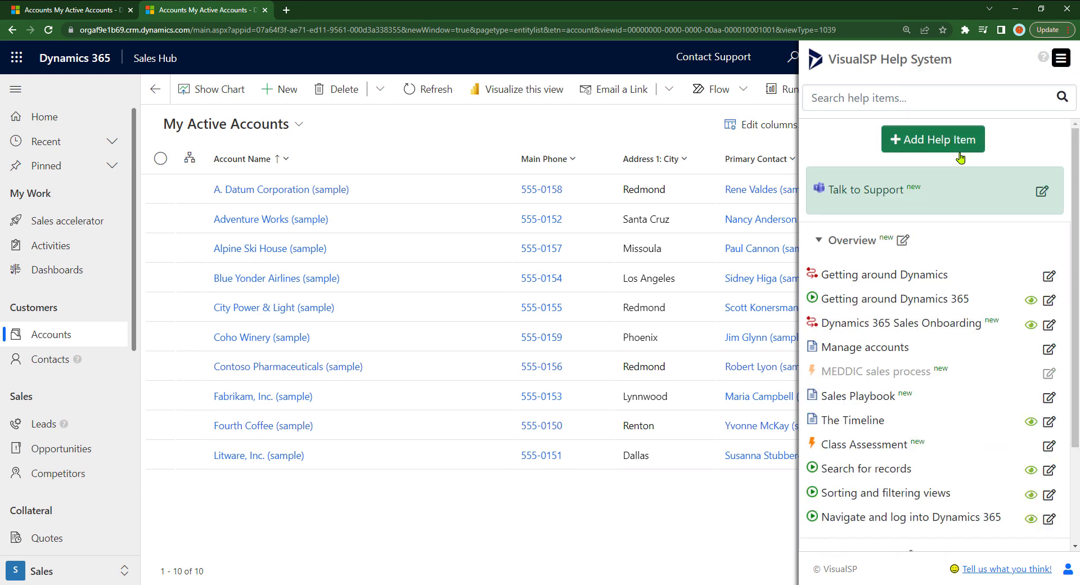
- Edit the Manage accounts help item and review its Dynamics 365 Roles and etn=account URL filter
click(1049, 350)
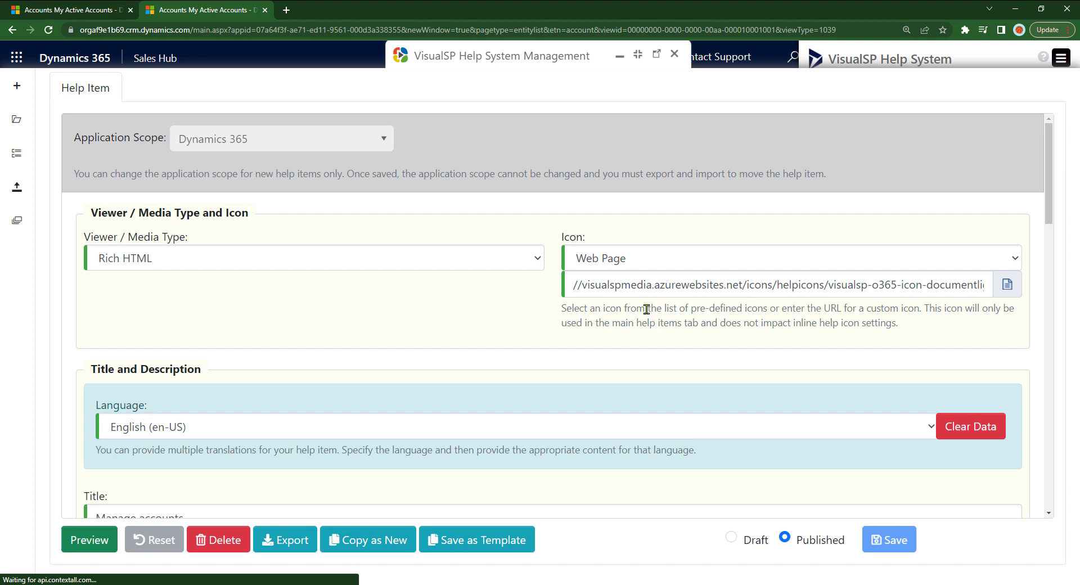
drag(1049, 188, 1052, 481)
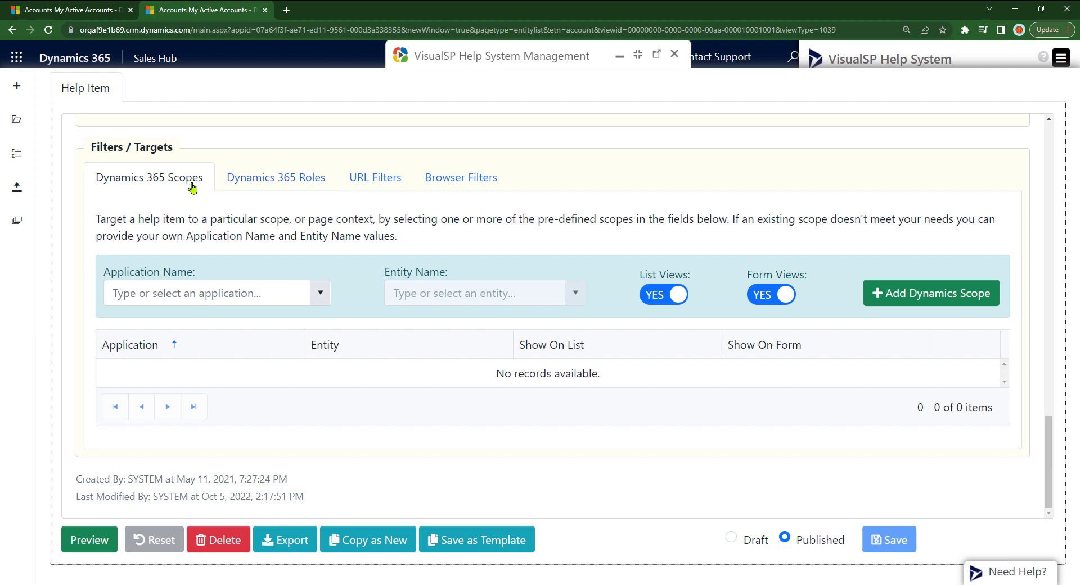
click(269, 190)
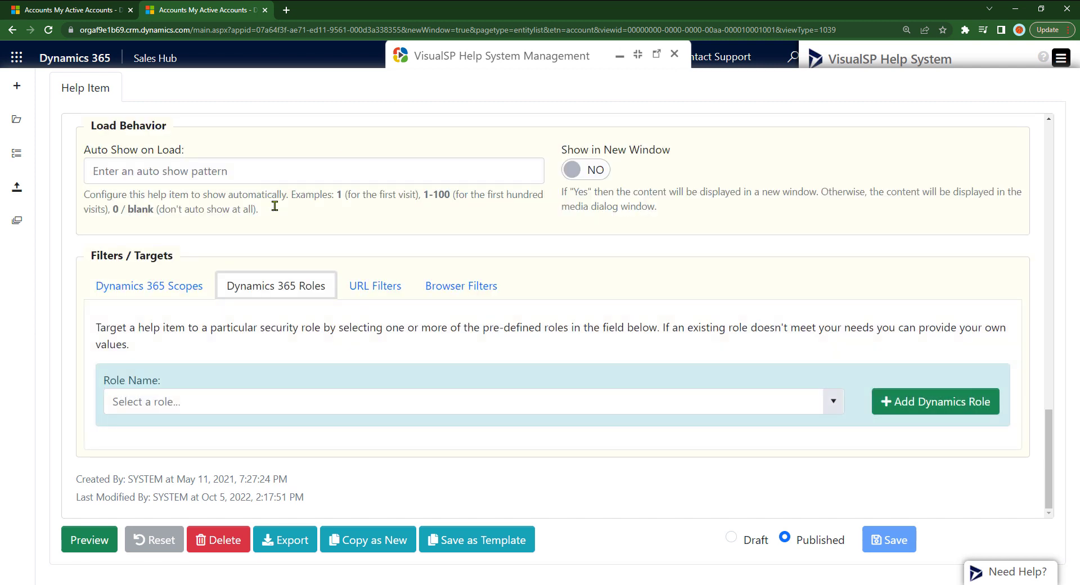
click(825, 409)
scroll(429, 470, down, 5)
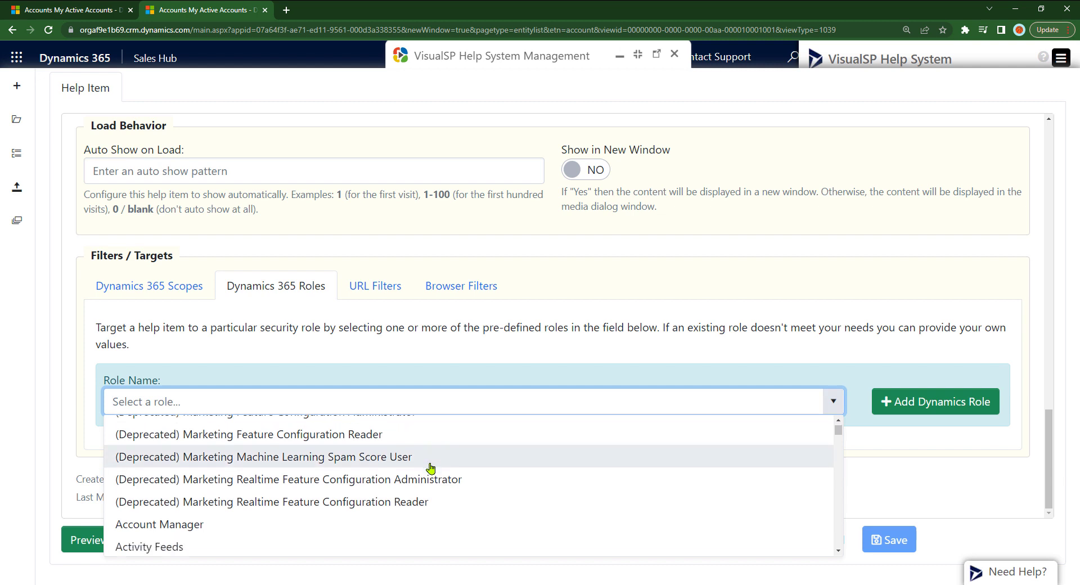
click(392, 356)
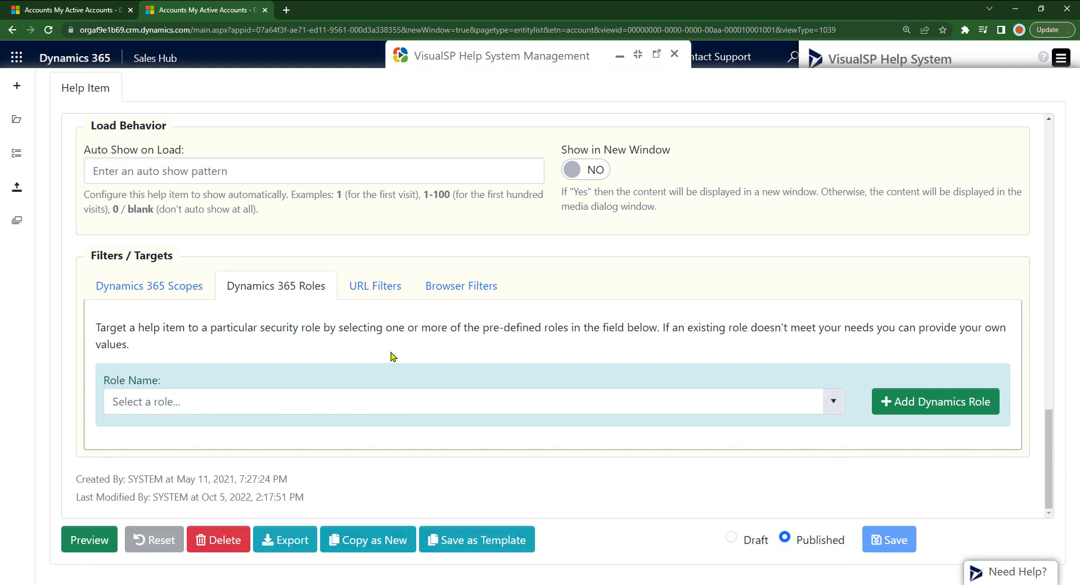
click(374, 295)
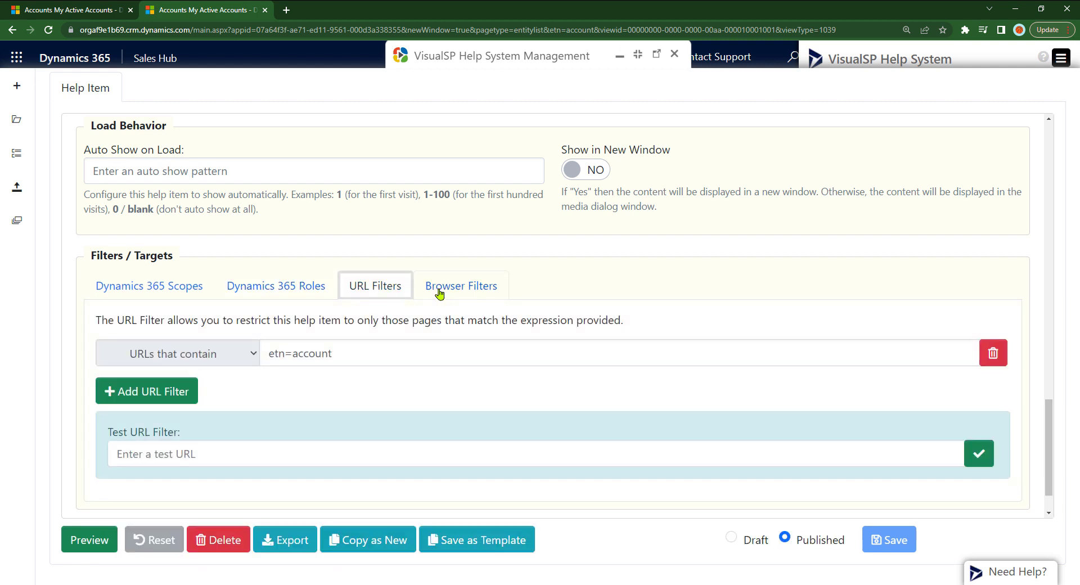
click(236, 365)
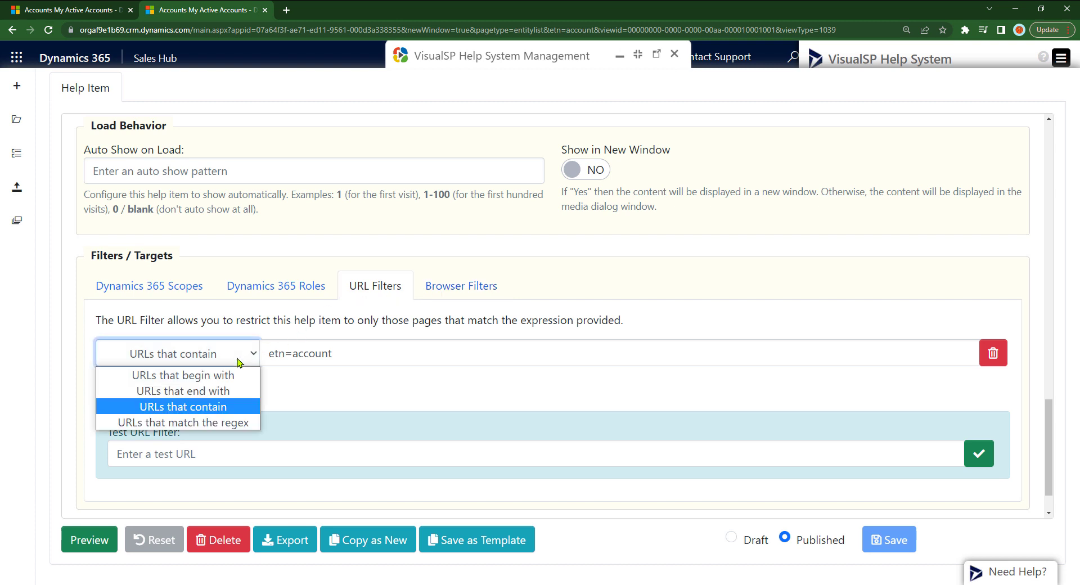
- Switch to the Leadership Connection SharePoint site and enable edit mode in the Contoso help panel
click(556, 291)
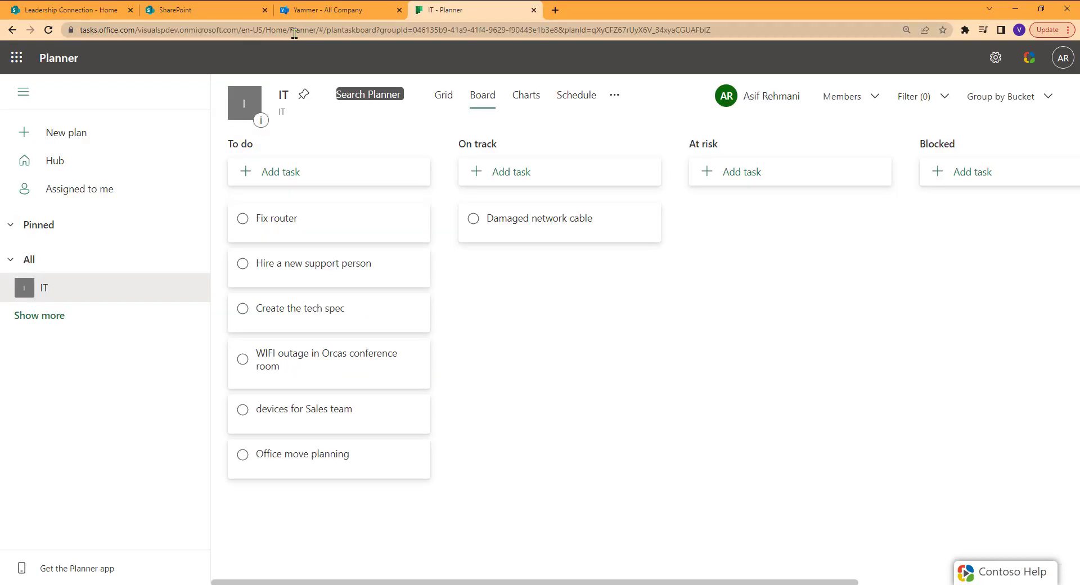
click(174, 10)
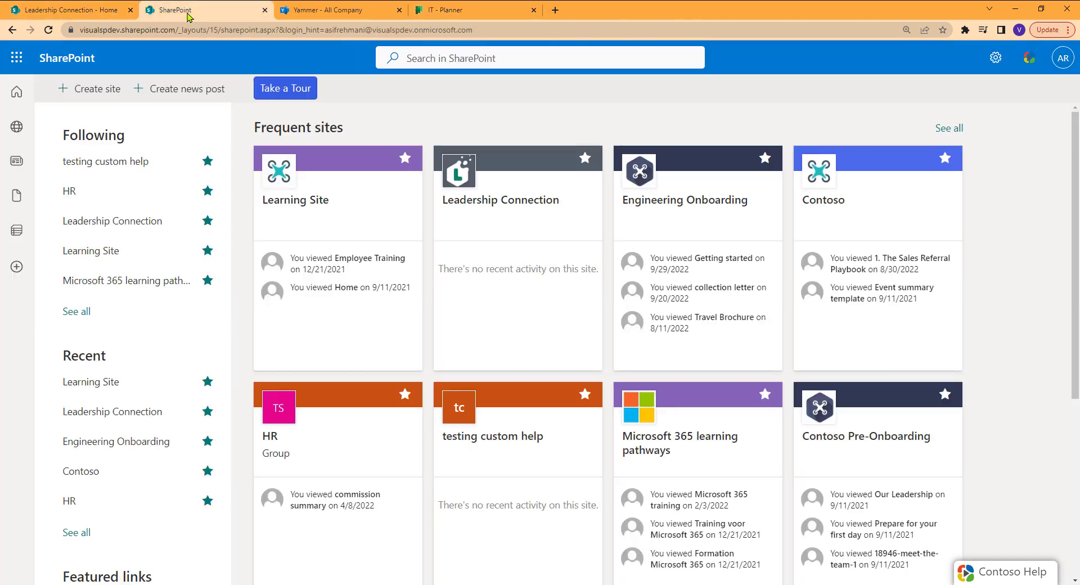
click(70, 10)
click(1023, 571)
click(1061, 58)
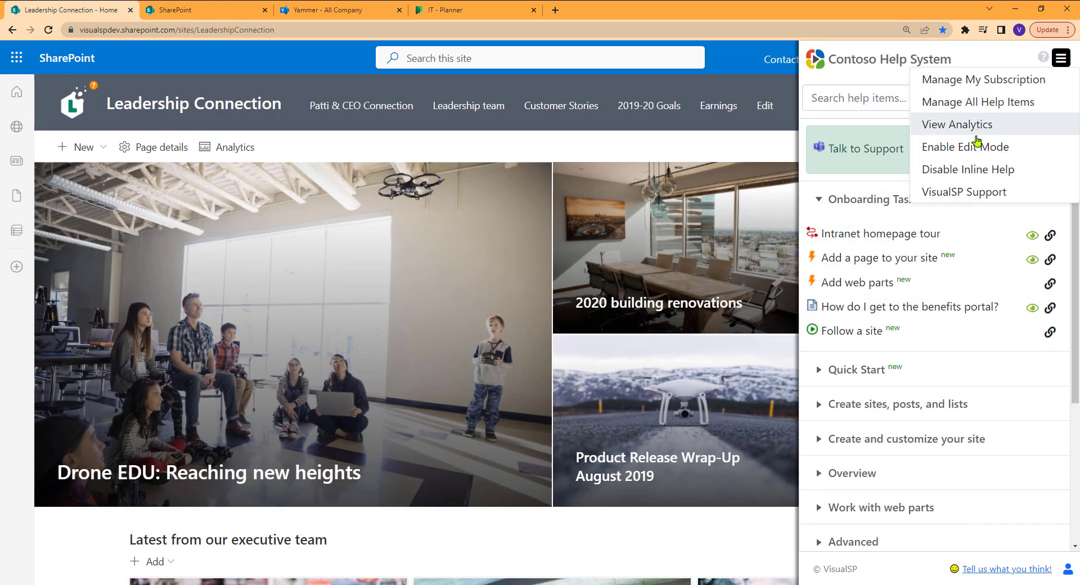
click(967, 146)
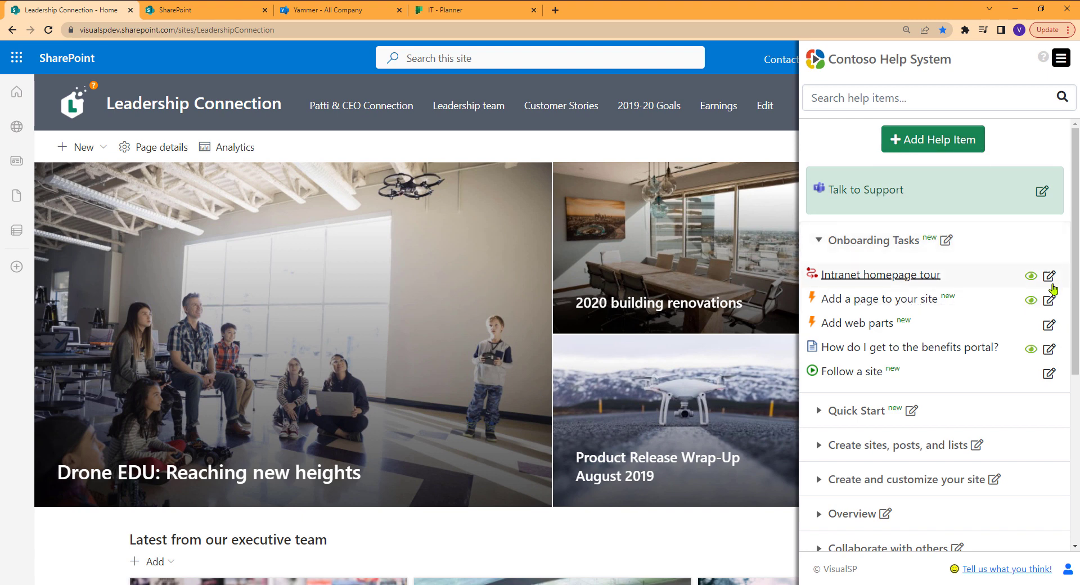
- Review the Add web parts item's SharePoint Permissions targeting, then close the editor and panel
click(1050, 326)
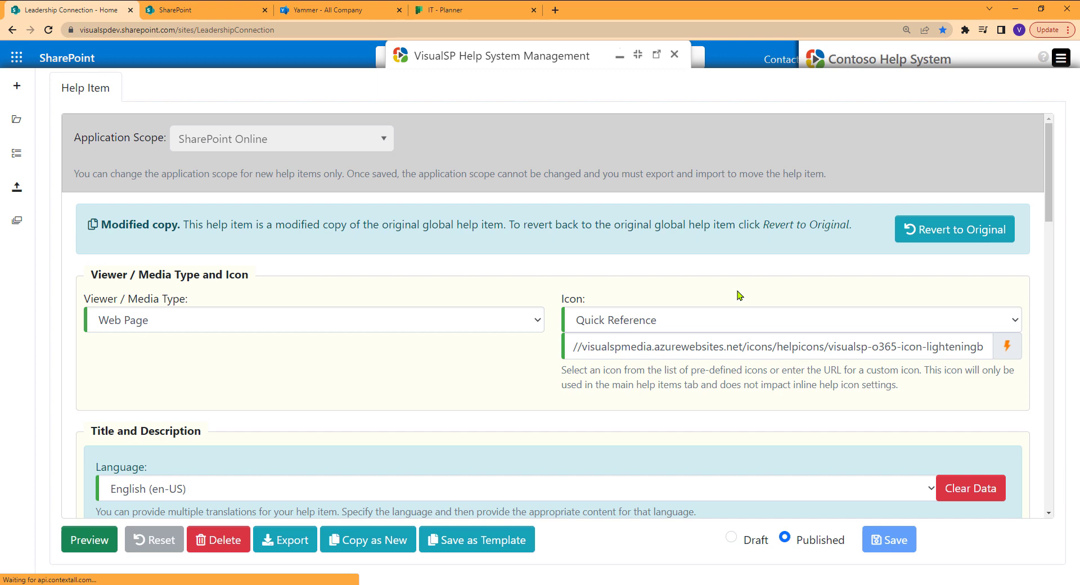
drag(1050, 161, 1059, 499)
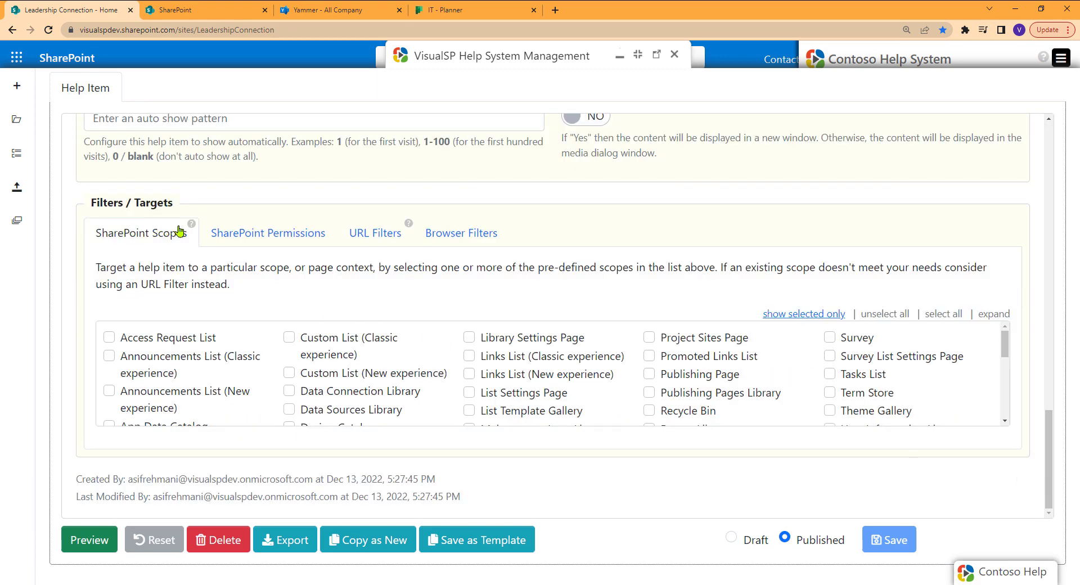
click(247, 232)
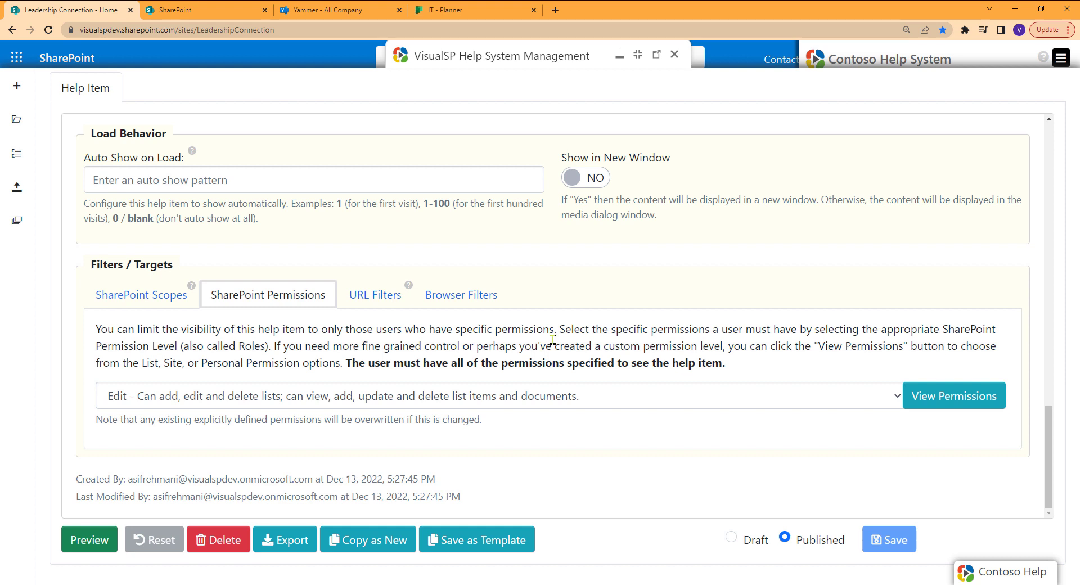
click(675, 54)
click(729, 153)
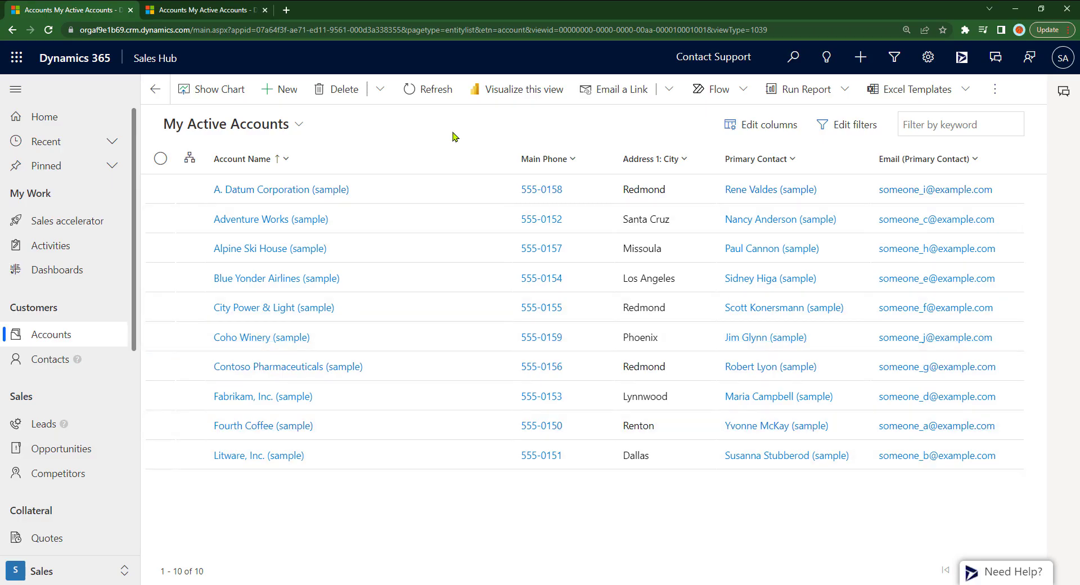
- In the other Dynamics 365 accounts tab, dismiss the All Hands banner and close the management bar
click(192, 10)
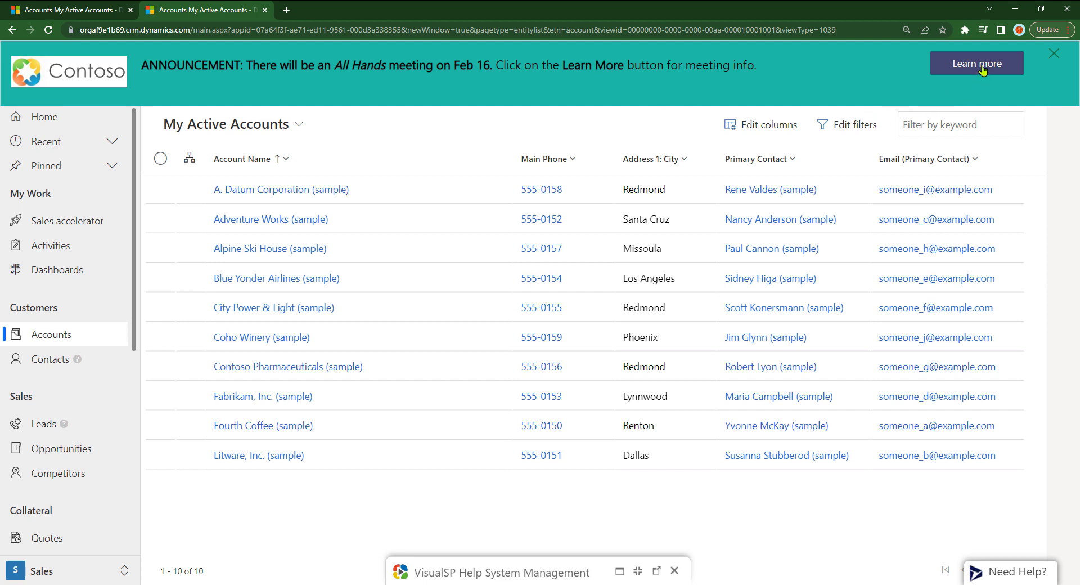
click(1054, 55)
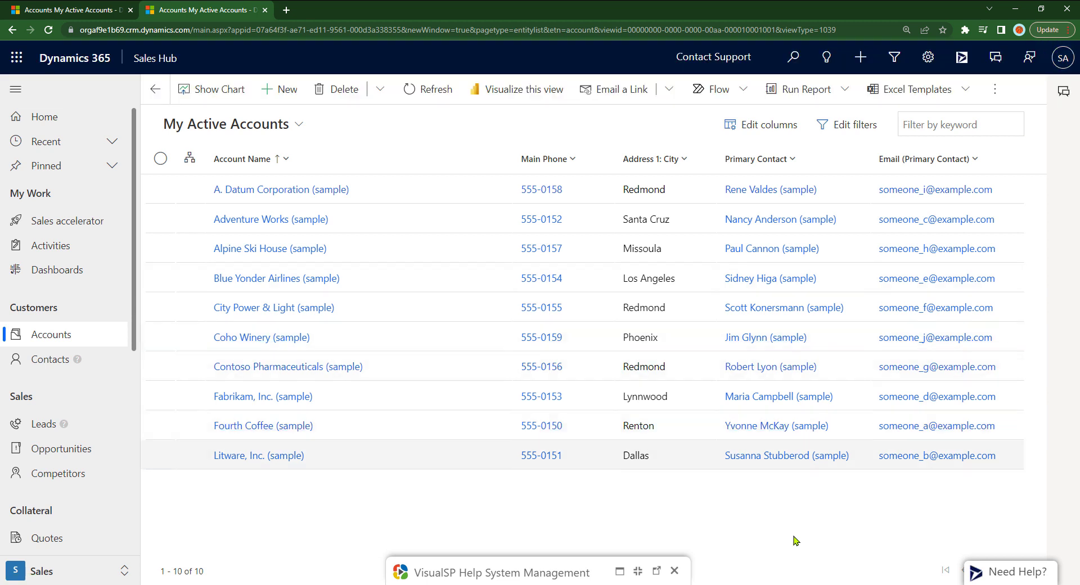
click(674, 570)
- Open the All hands meeting help item for editing from the How do I? section
click(1018, 571)
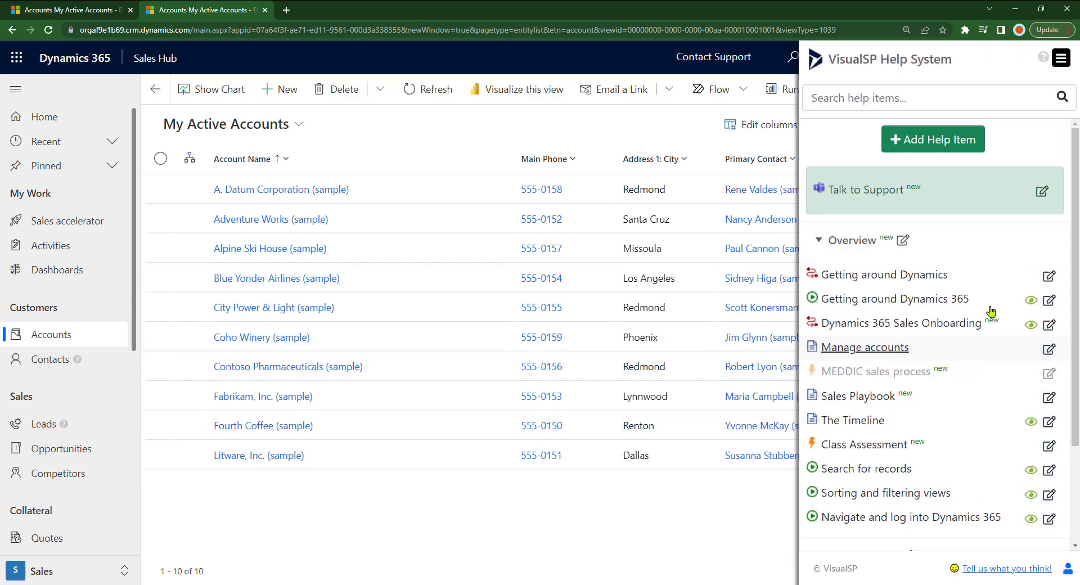
scroll(876, 402, down, 1)
scroll(876, 402, down, 2)
click(866, 421)
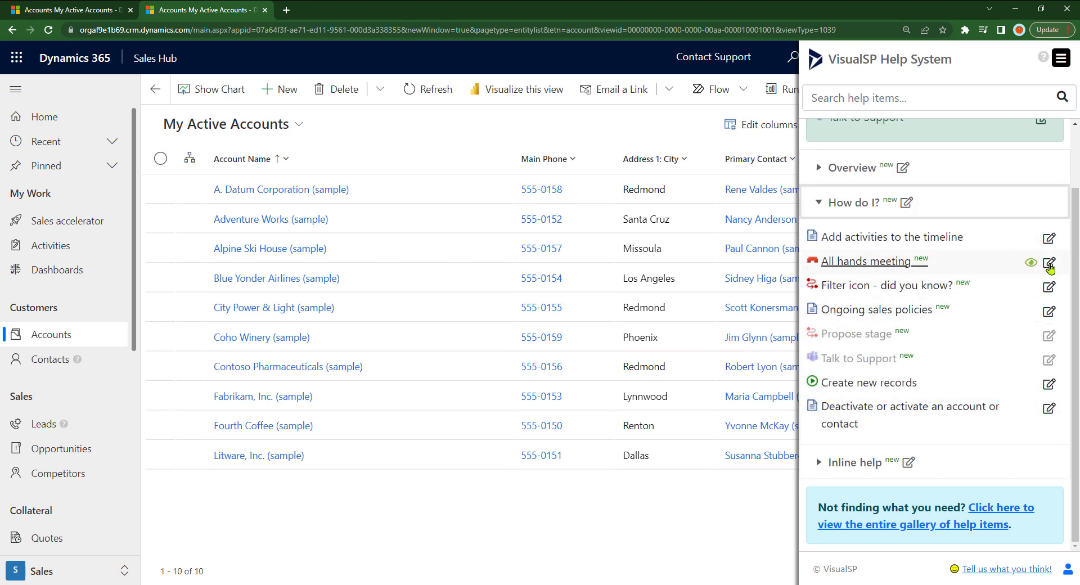
click(1050, 264)
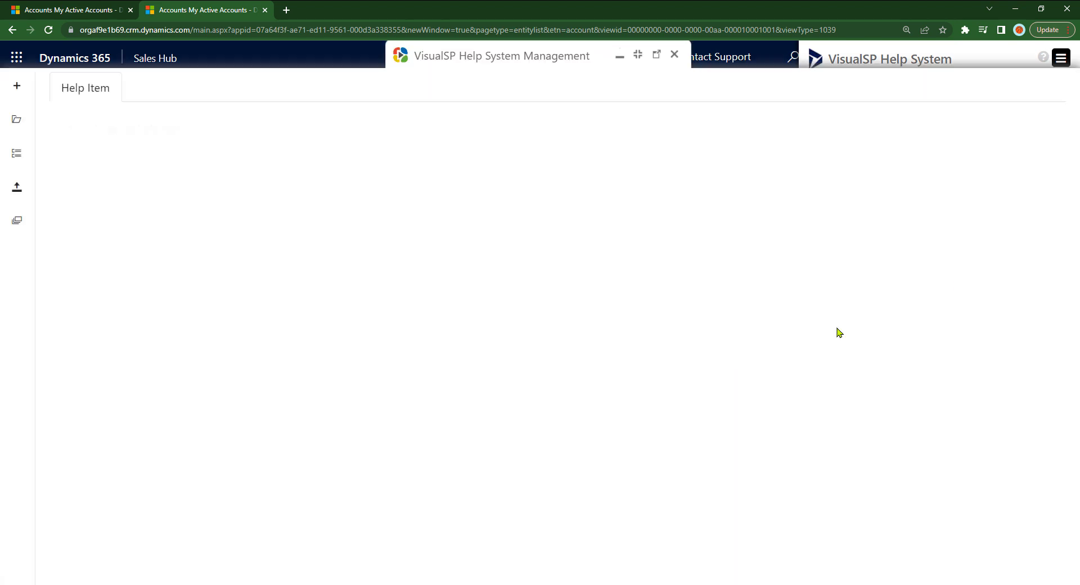
- Change the banner's Auto Show on Load from 1-3 to just 1
drag(1041, 191, 1015, 428)
scroll(348, 431, down, 1)
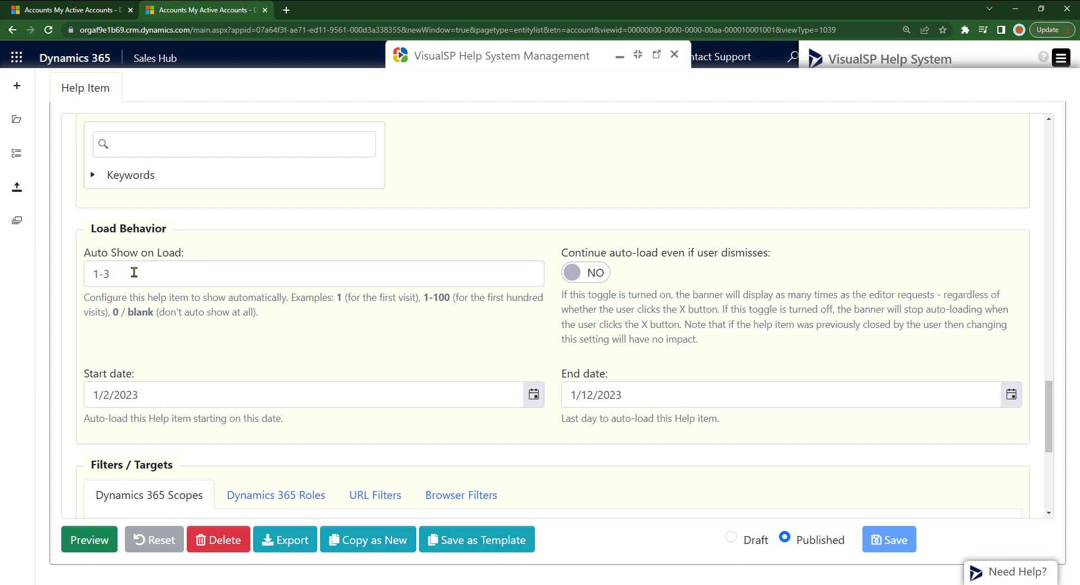
drag(124, 272, 99, 273)
key(BackSpace)
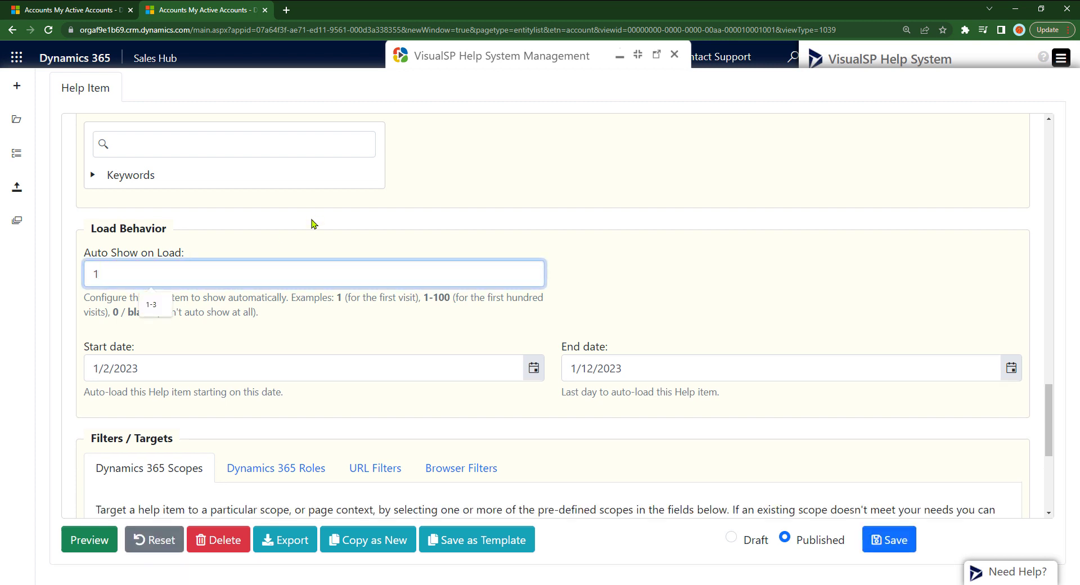
click(410, 318)
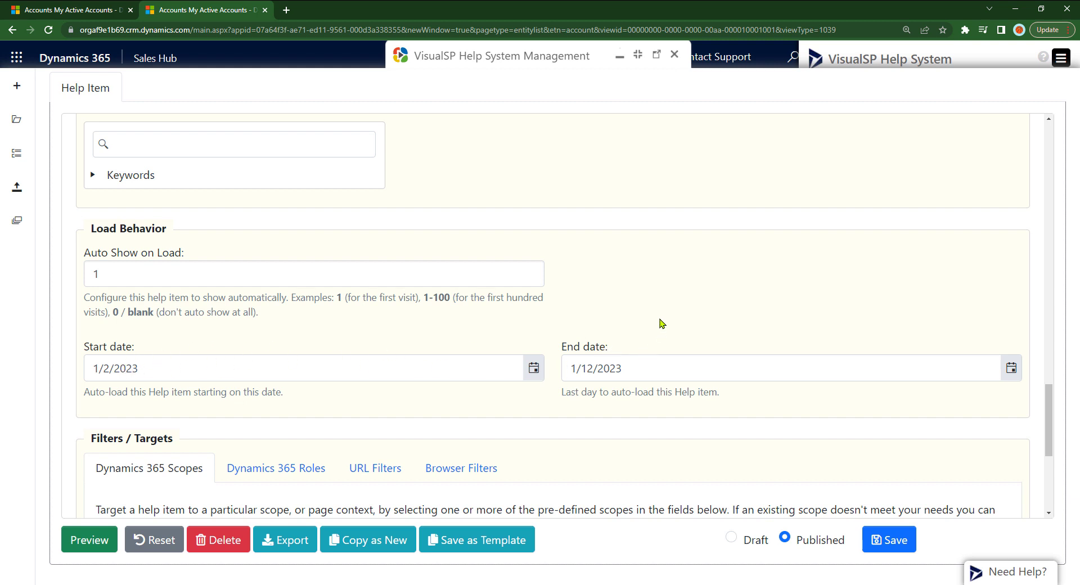
- Check the item's Dynamics 365 Roles and Scopes targeting and return to the top of the editor
scroll(662, 323, down, 4)
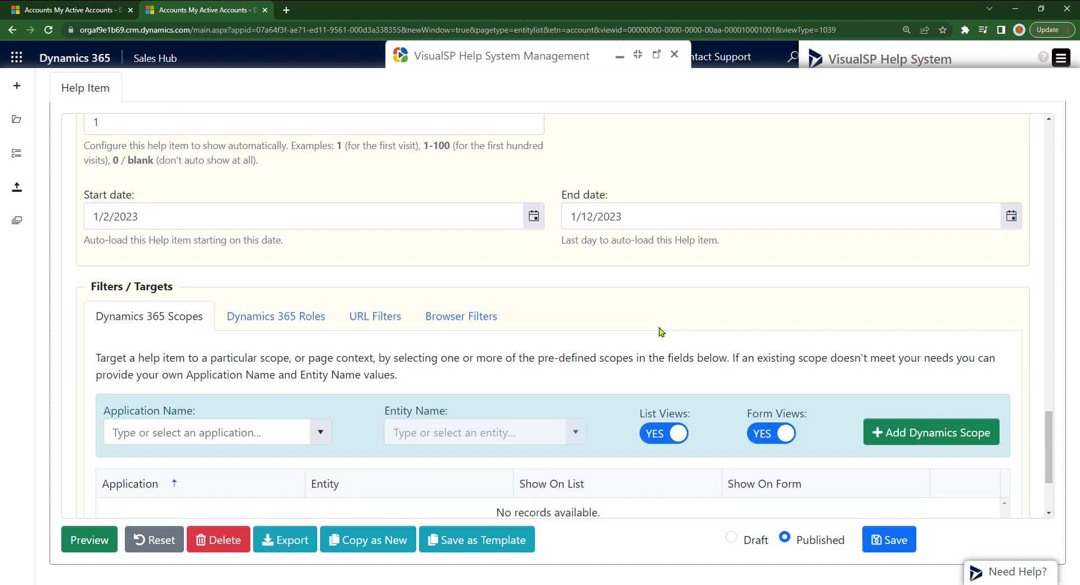
click(264, 242)
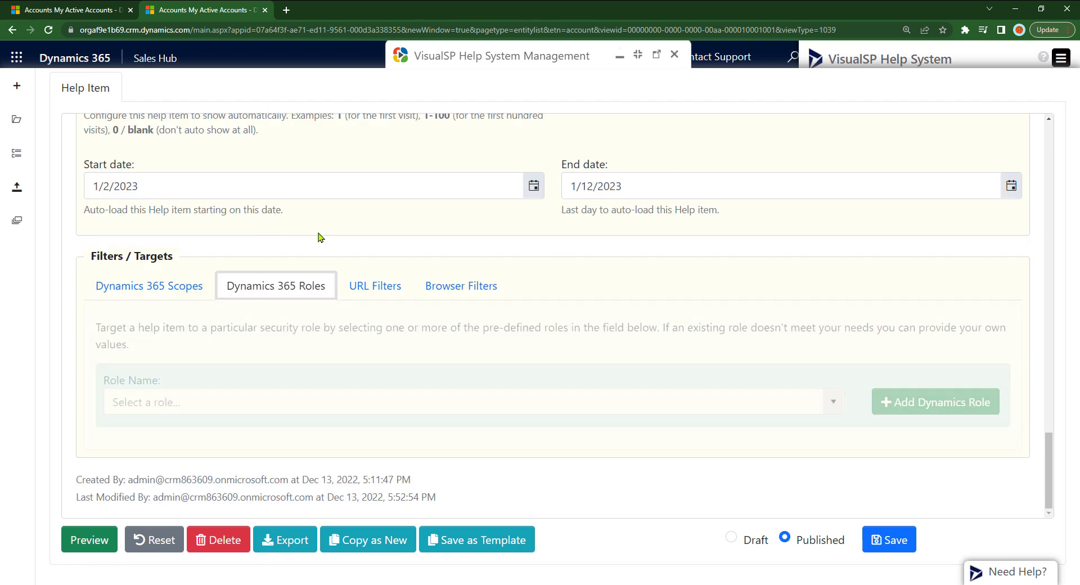
click(172, 286)
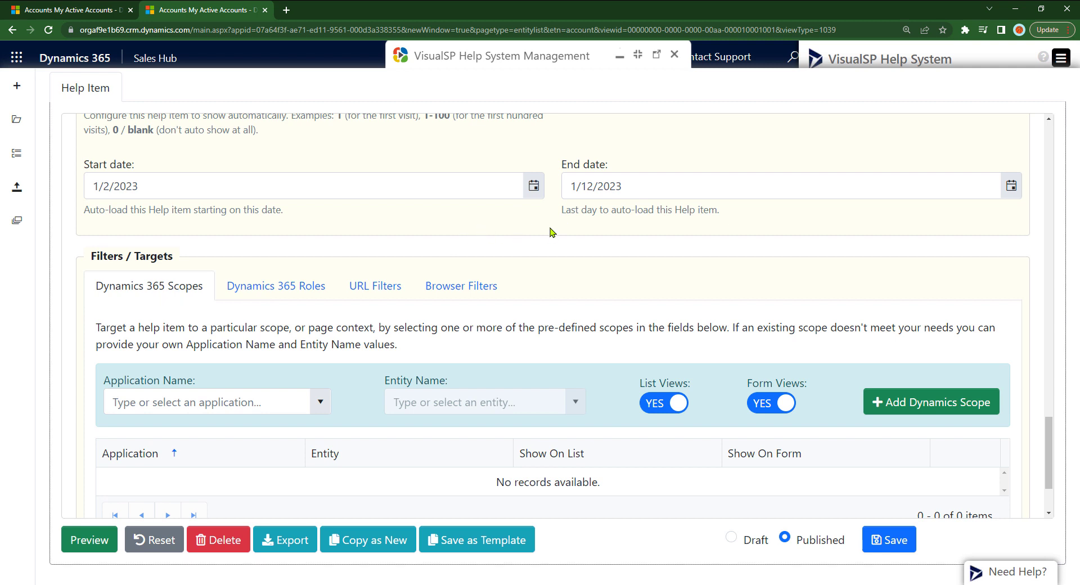
scroll(550, 232, up, 2)
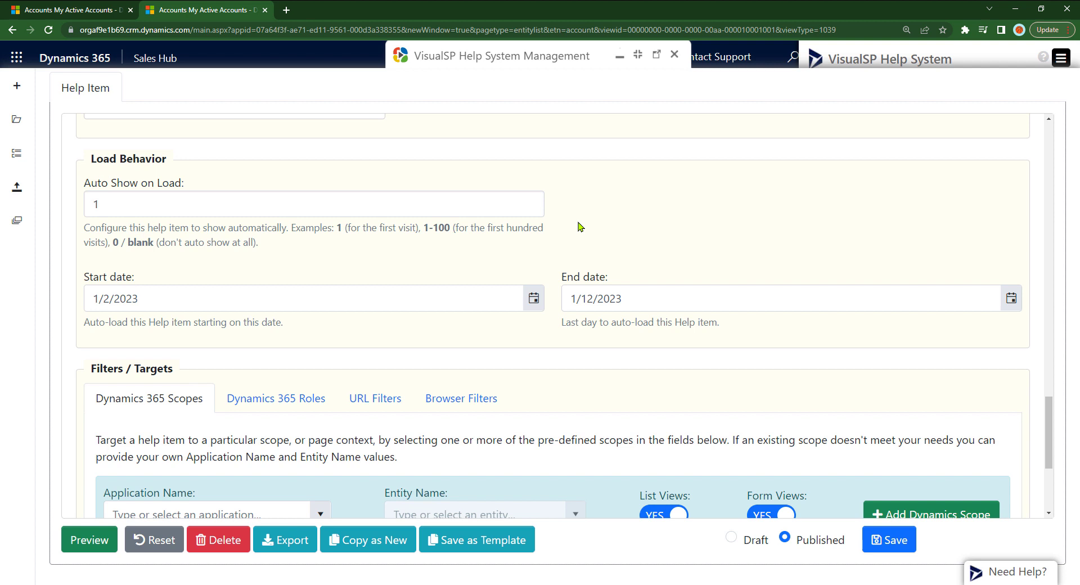
scroll(605, 233, up, 6)
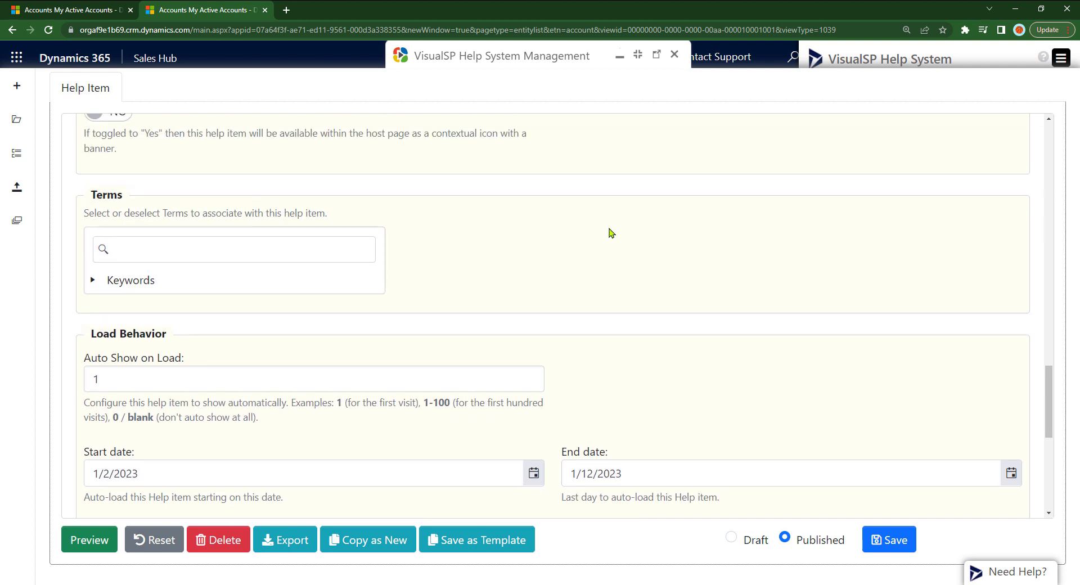
scroll(1049, 275, up, 14)
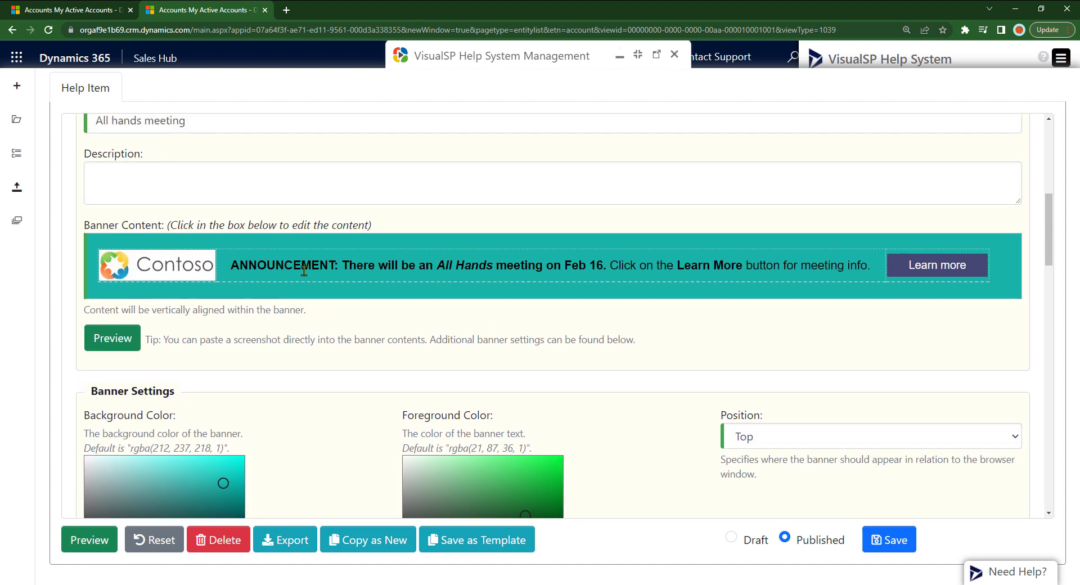
- Inspect the banner's Learn more button, Contoso logo, ANNOUNCEMENT text and bold date formatting
click(294, 264)
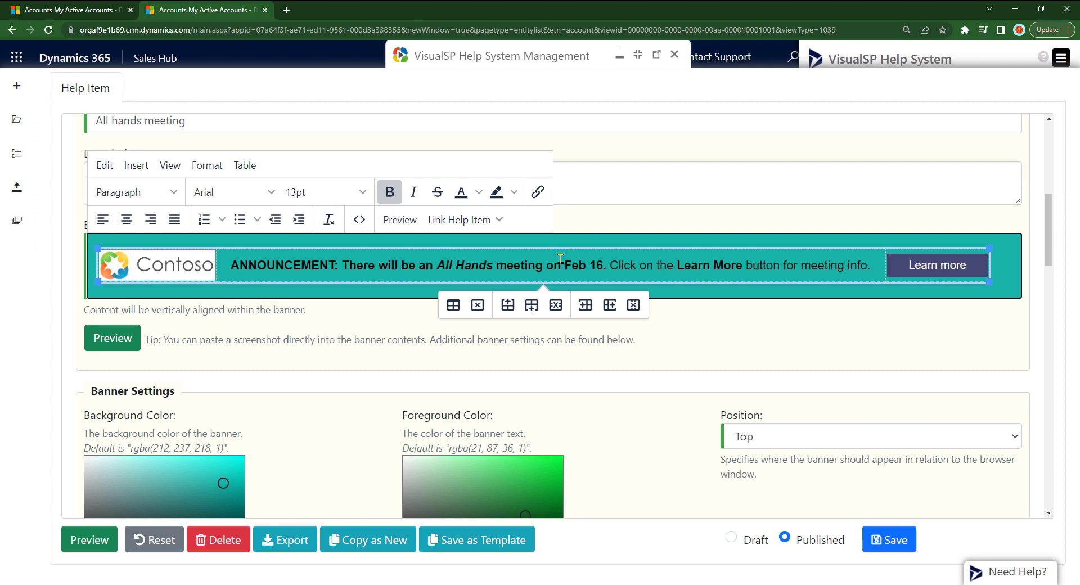
click(949, 265)
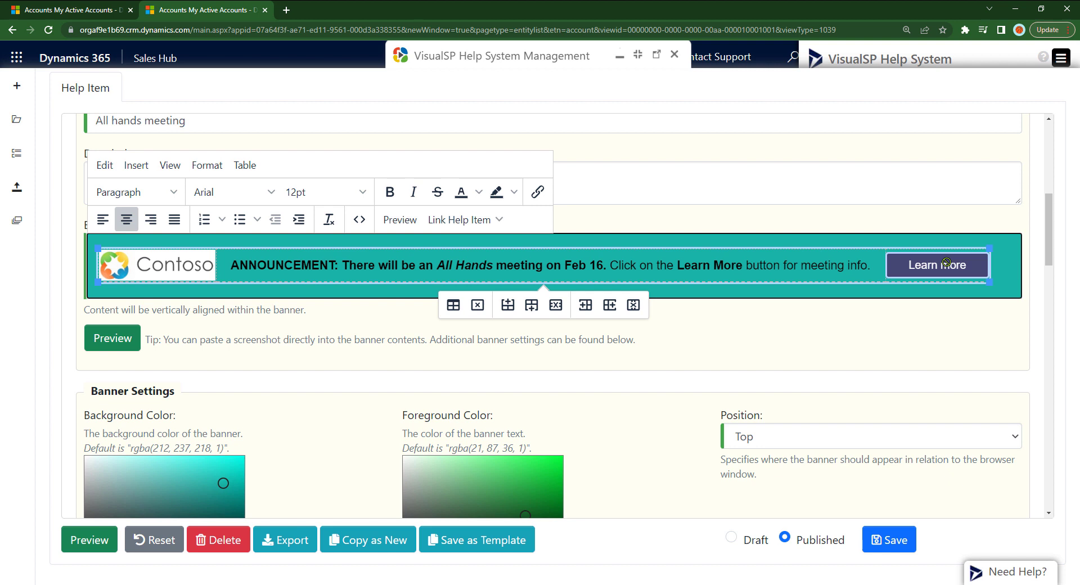
click(188, 266)
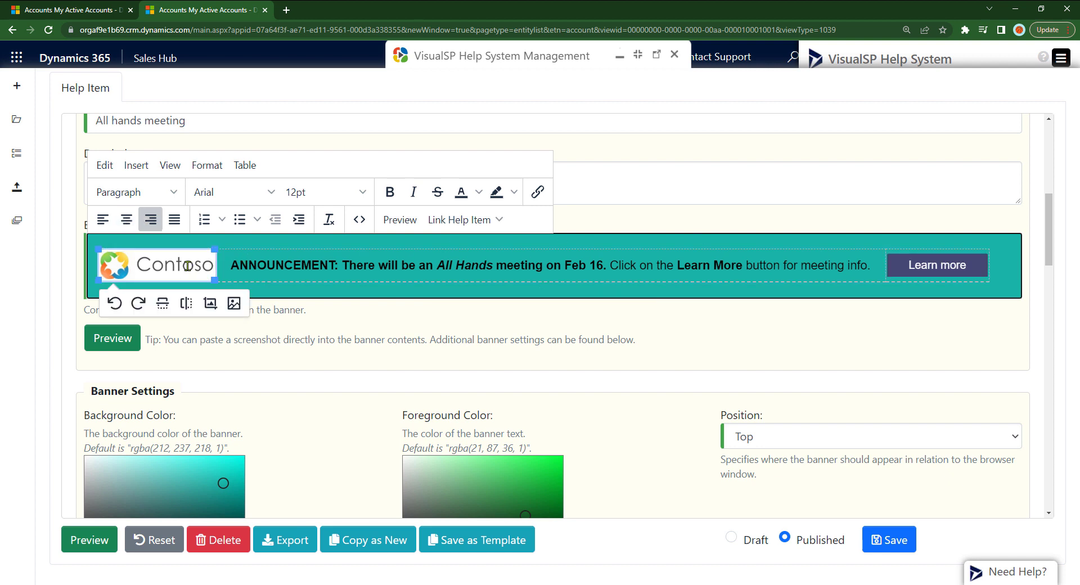
click(258, 265)
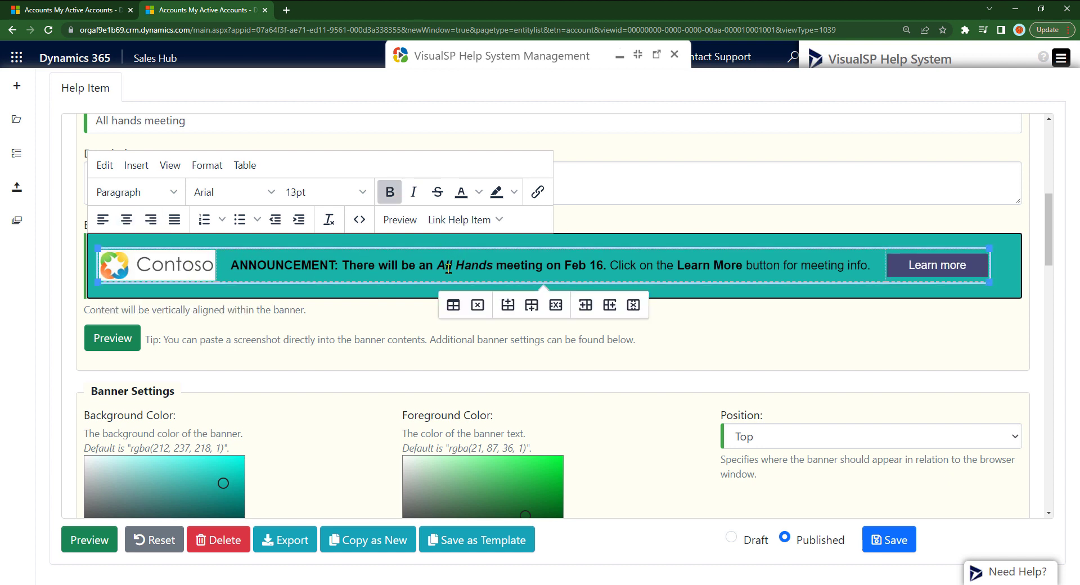
click(648, 265)
click(611, 265)
- Try a light cyan background and adjusted text colour, then close the editor without saving
drag(222, 483, 187, 463)
drag(541, 472, 557, 469)
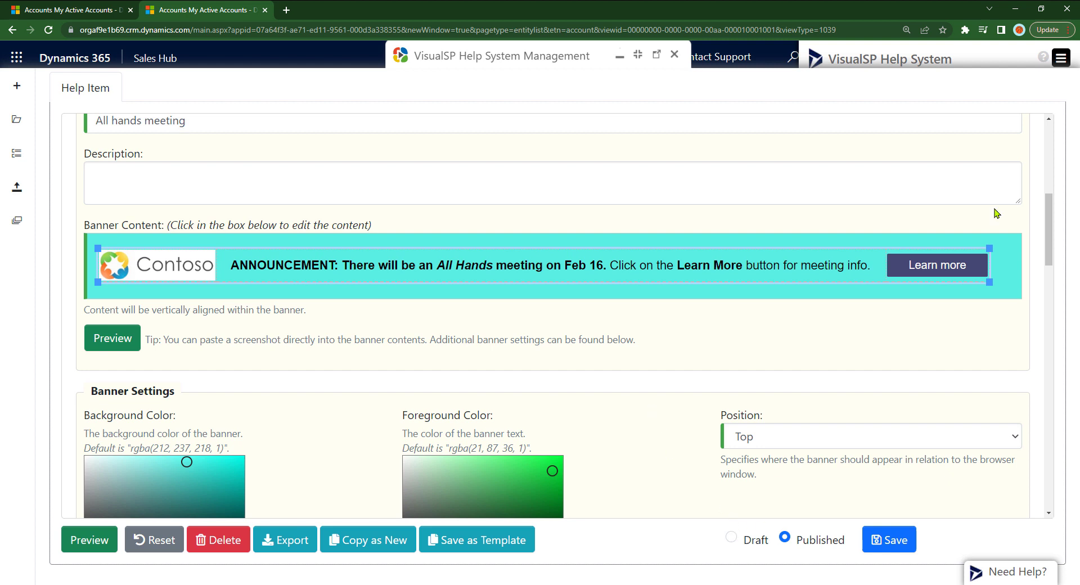
click(674, 54)
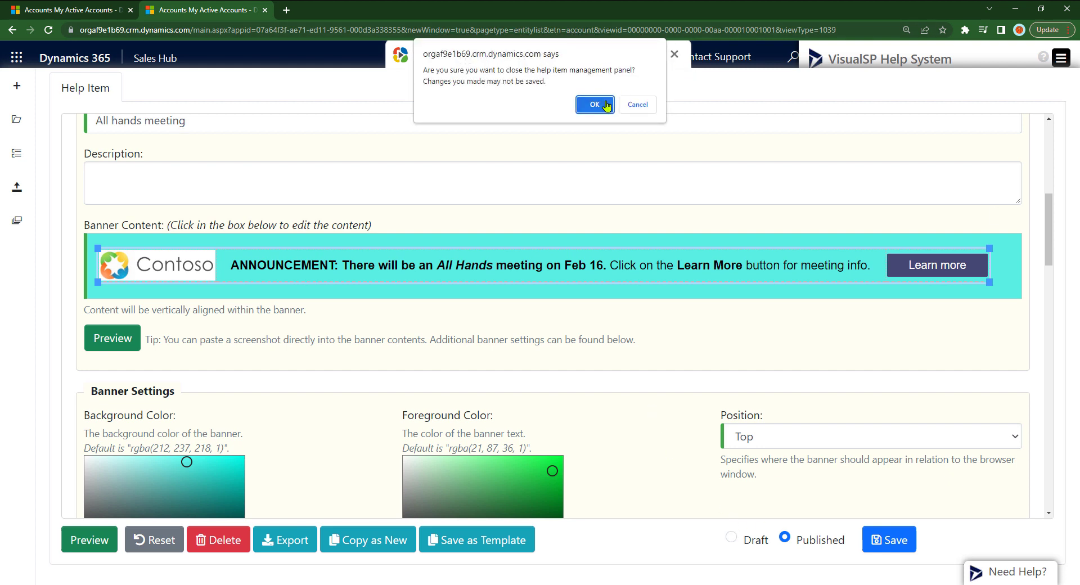
click(608, 102)
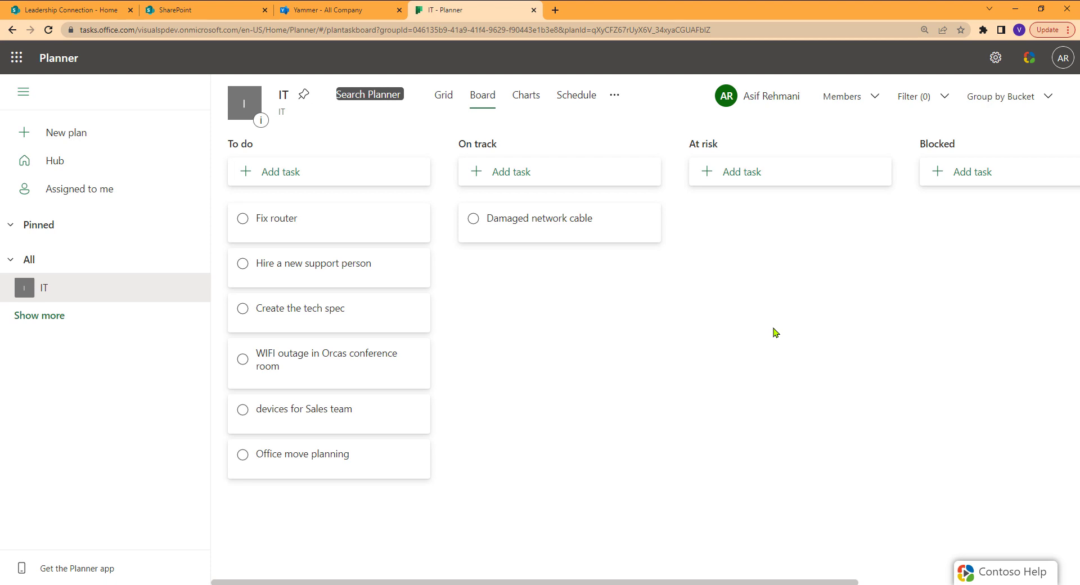
- Search the Planner help panel for 'plan' and read the Create a plan article
click(1029, 573)
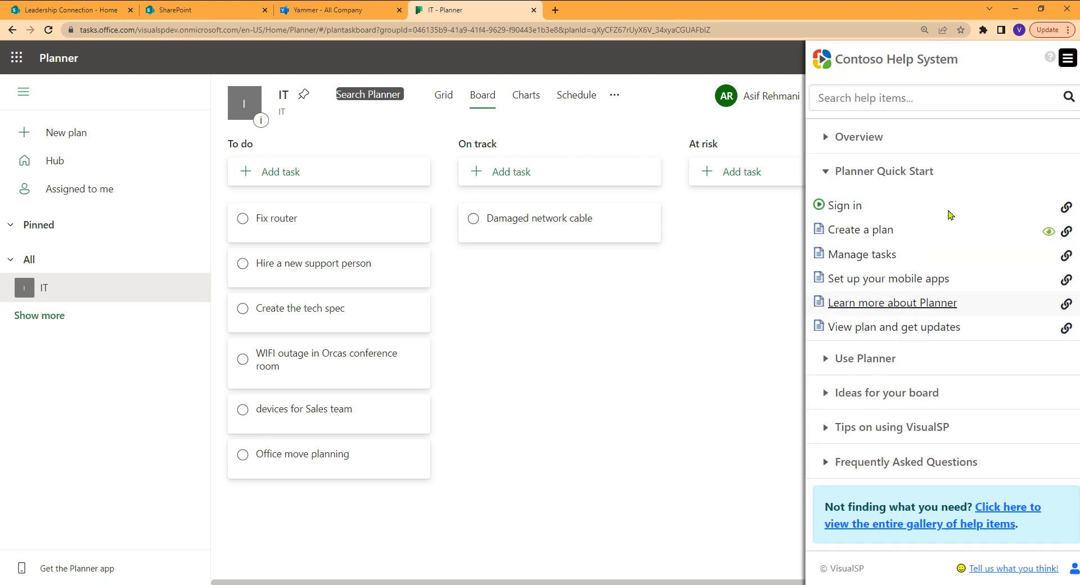
click(915, 99)
text(plan)
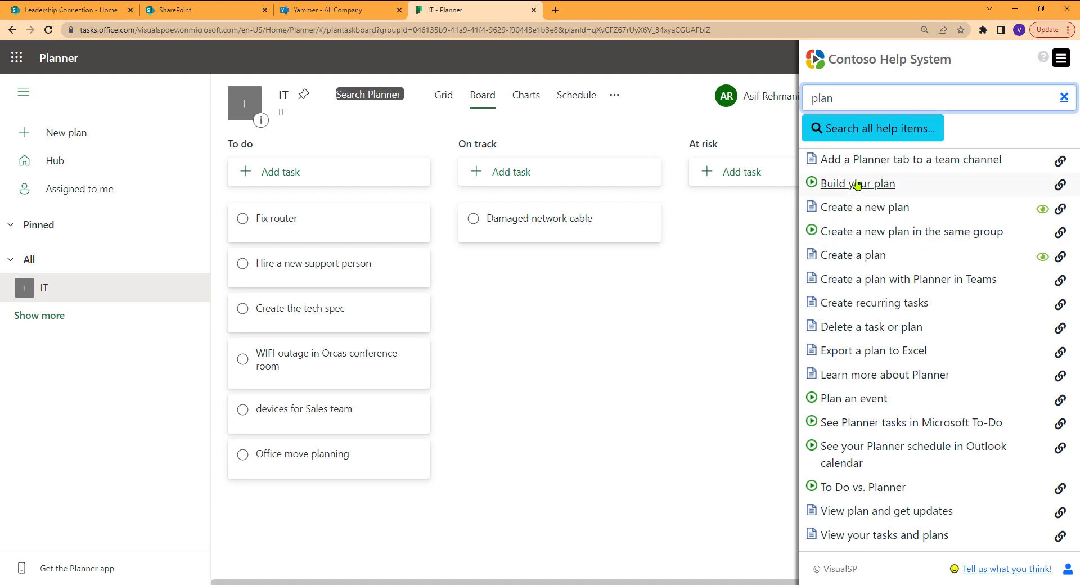
click(850, 256)
scroll(529, 347, down, 3)
scroll(529, 347, up, 3)
- Close the article and replace the search with 'sharepoint page'
click(812, 116)
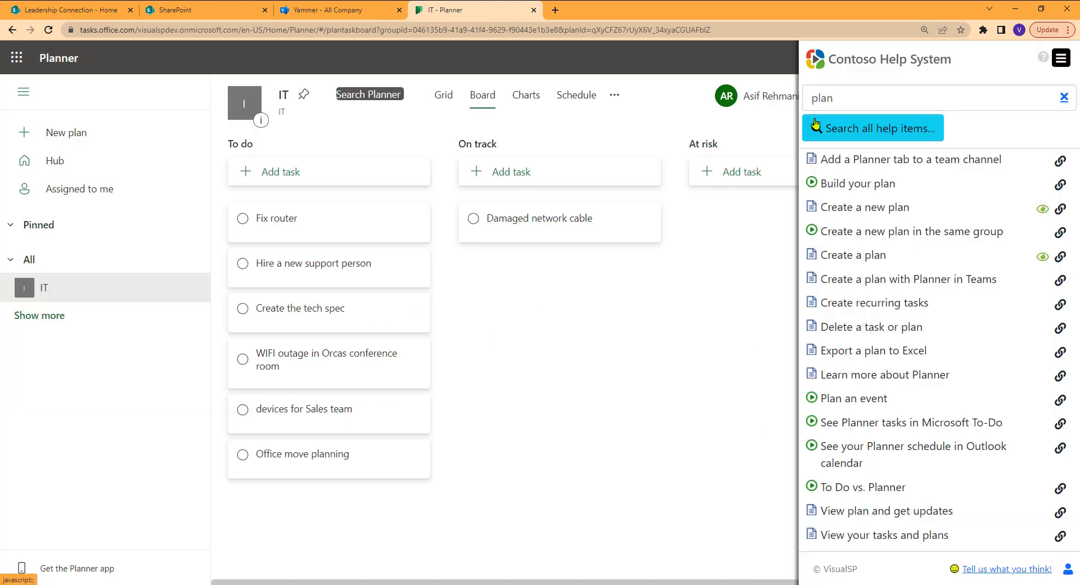
click(847, 95)
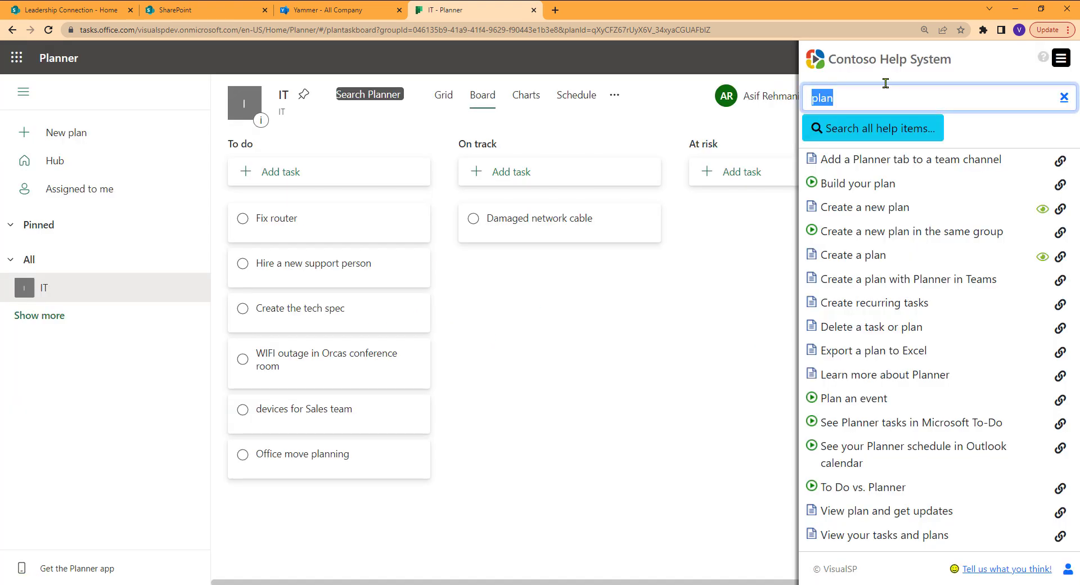
text(sharepoint page)
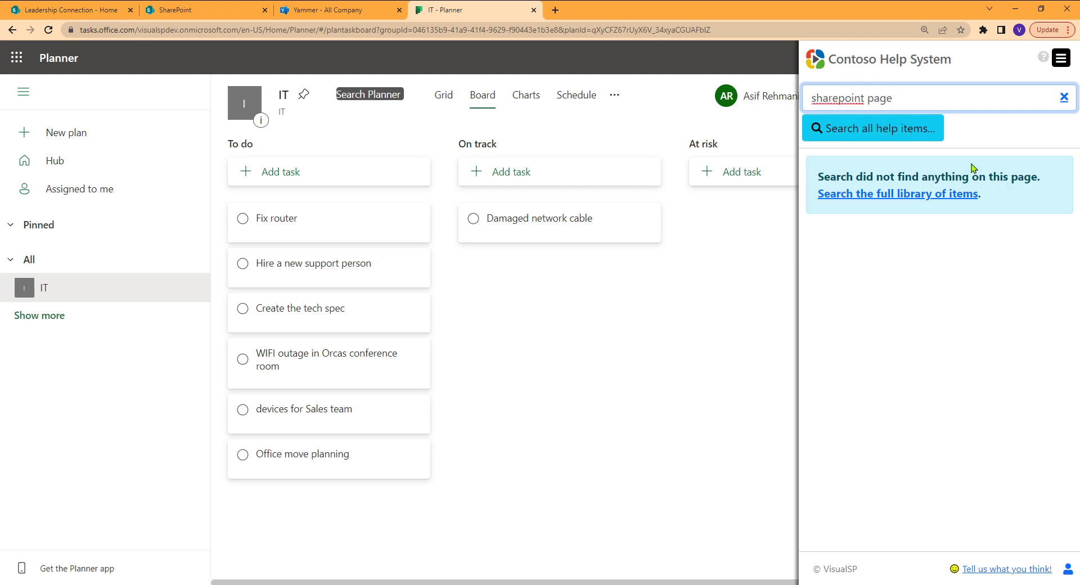
- Browse the 81 library-wide 'sharepoint page' results, then clear the search to restore Planner Quick Start items
click(881, 129)
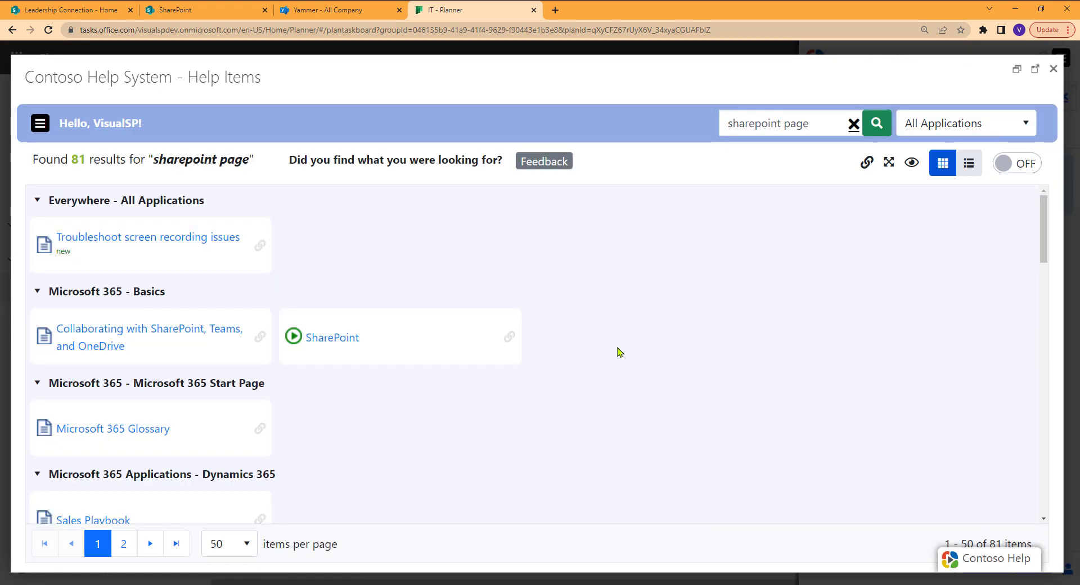
scroll(618, 352, down, 3)
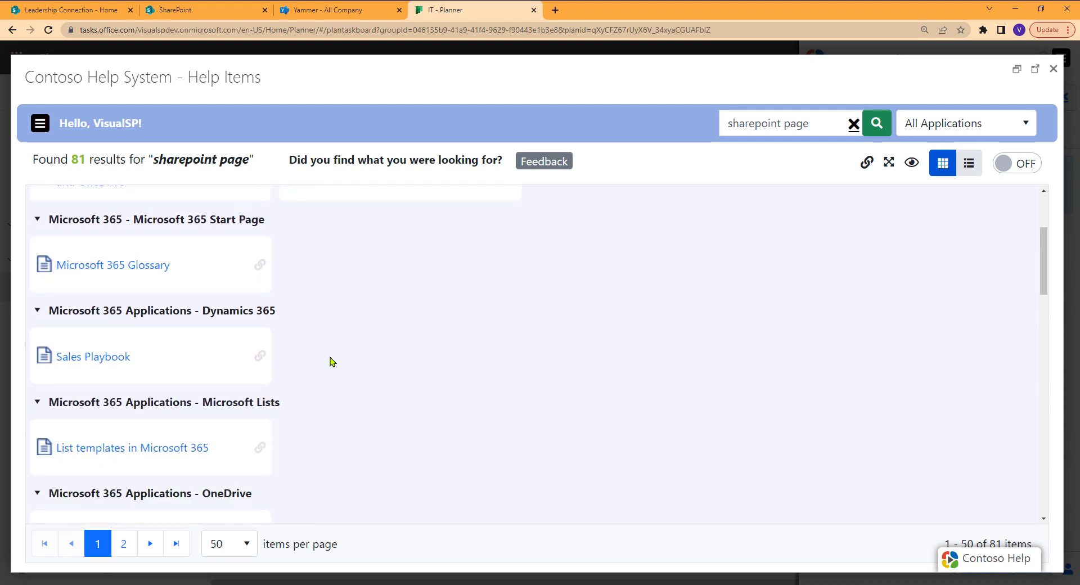
scroll(331, 361, down, 6)
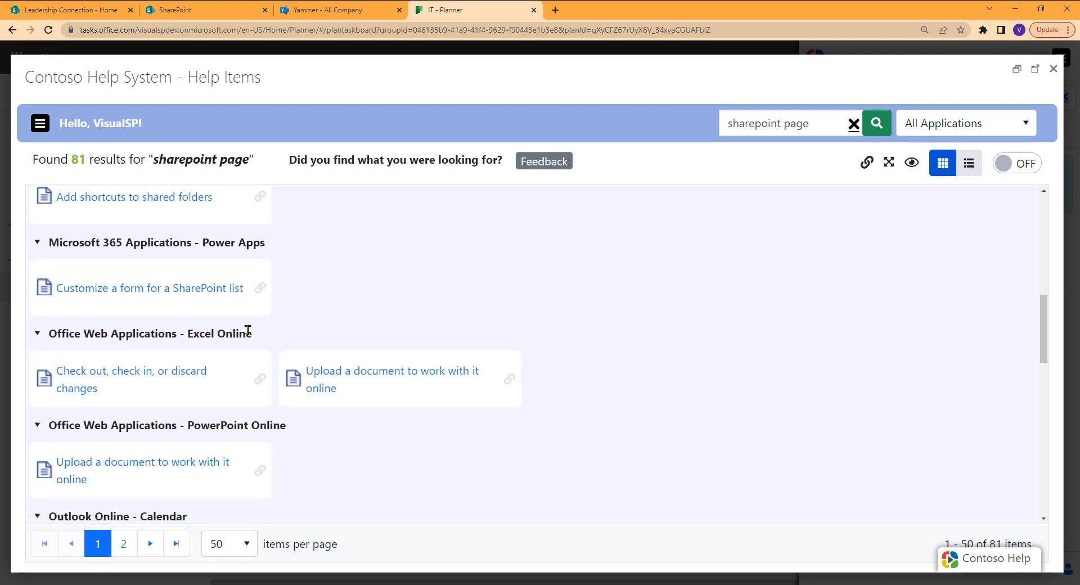
scroll(378, 262, up, 9)
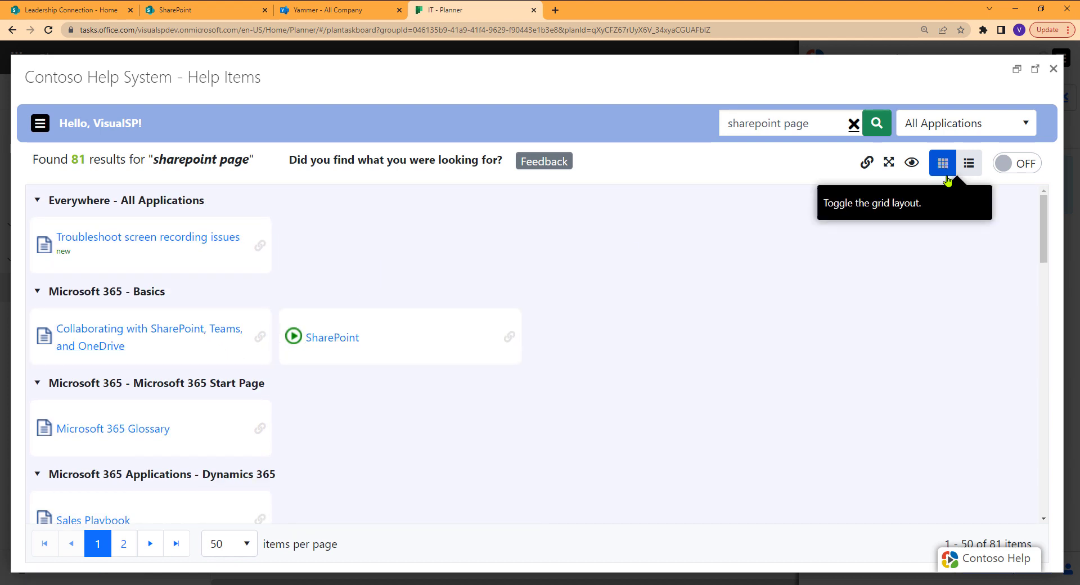
click(1053, 69)
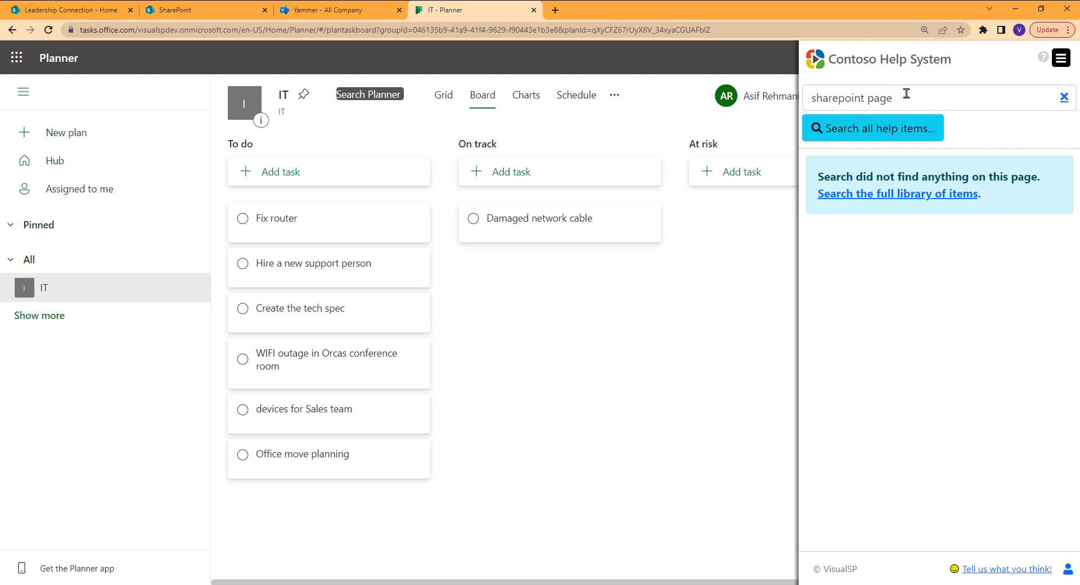
click(1063, 98)
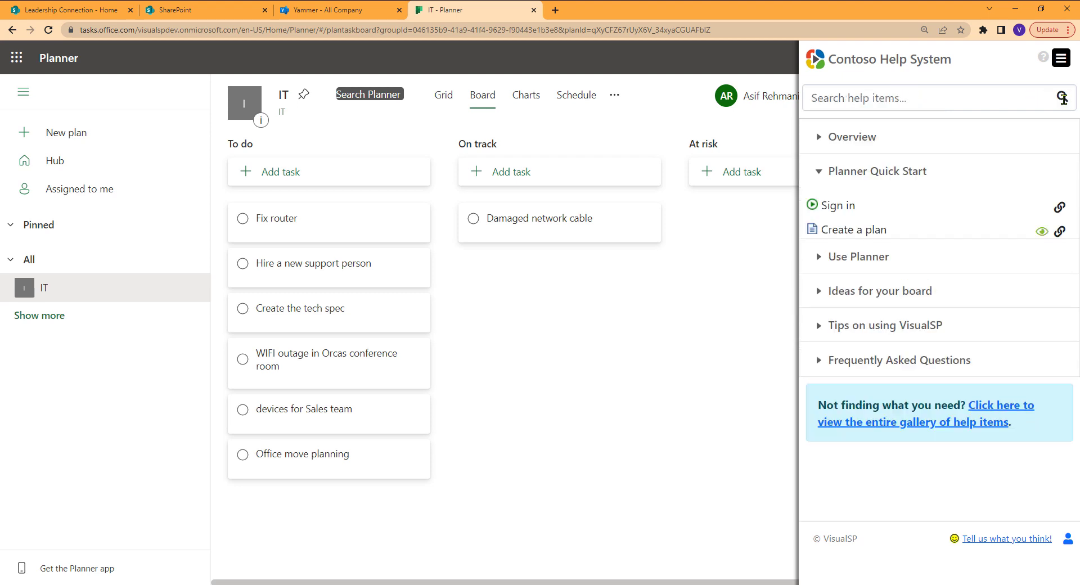
- Close the help panel, then preview and dismiss the All Leads Contact Support inline help popup
click(745, 314)
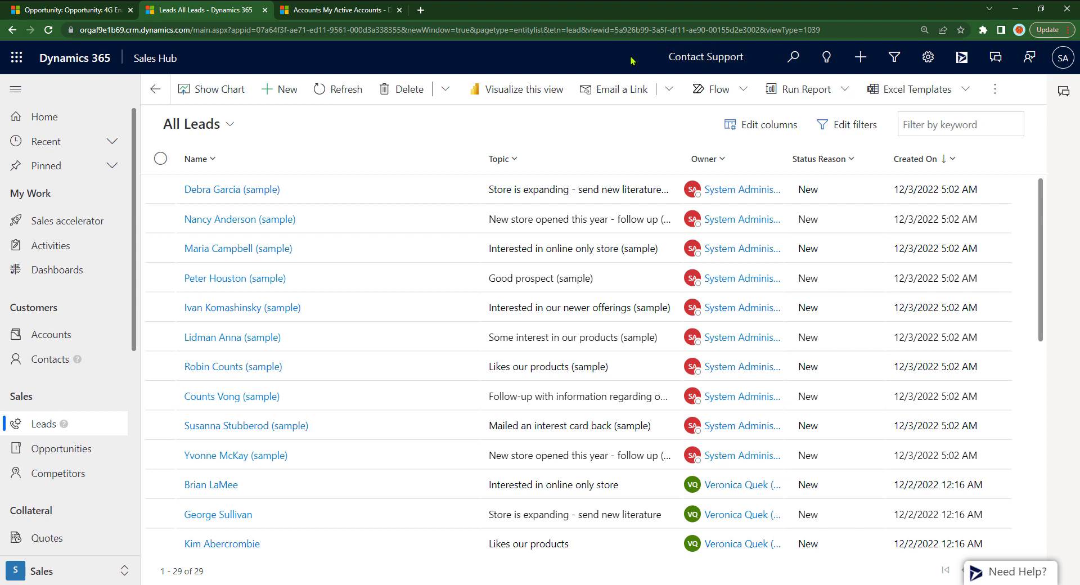
click(695, 58)
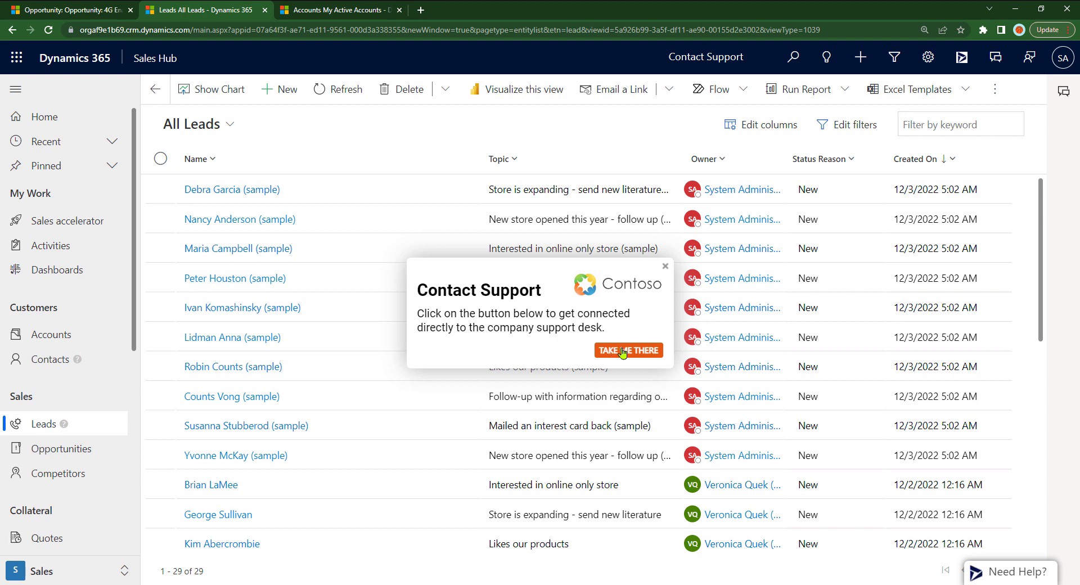
click(664, 266)
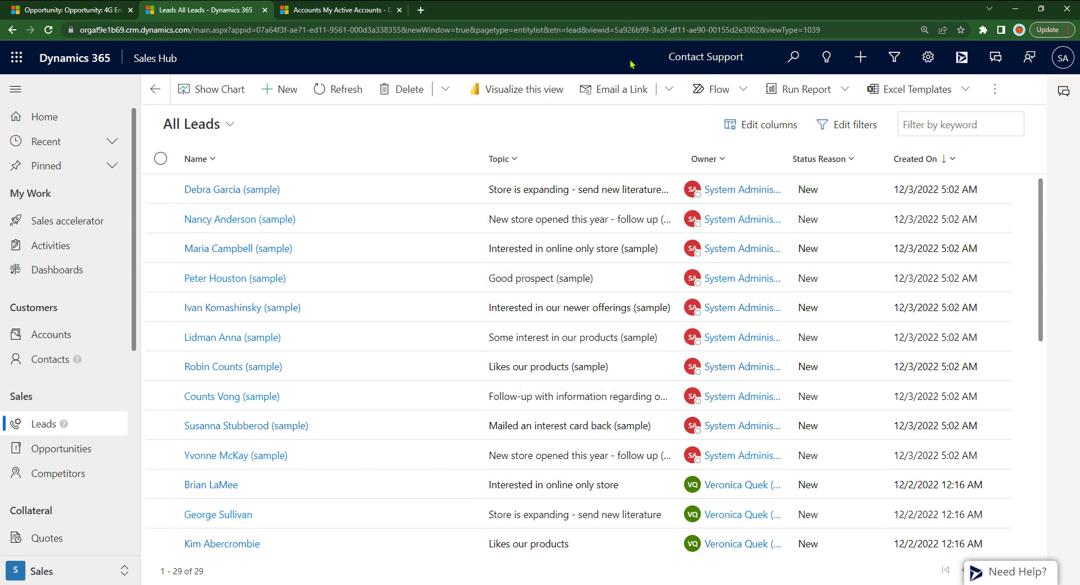
- Search the help items for 'talk' and open Talk to Support for editing
click(1045, 572)
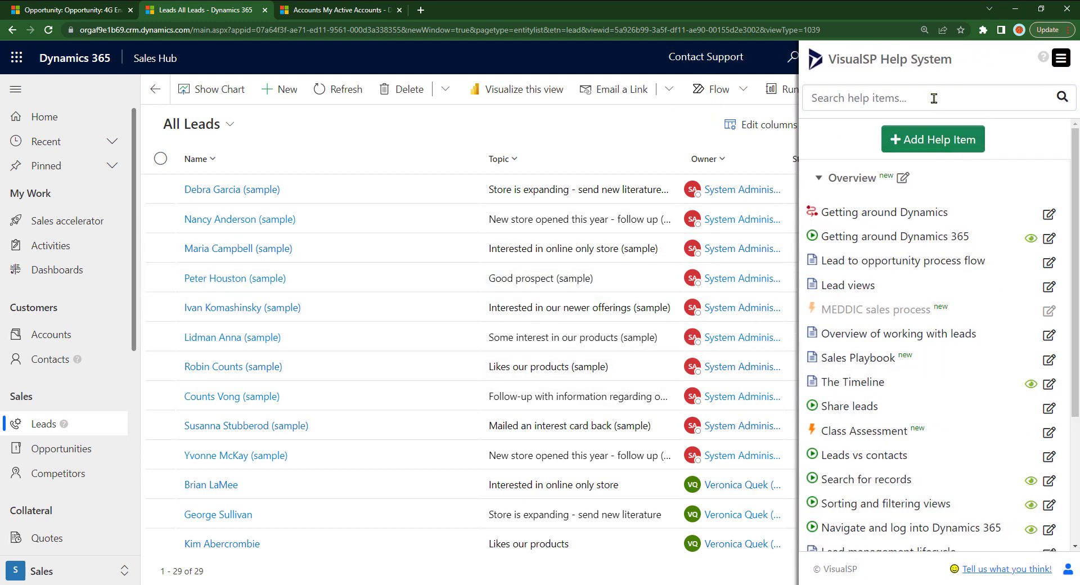
click(934, 99)
text(talk)
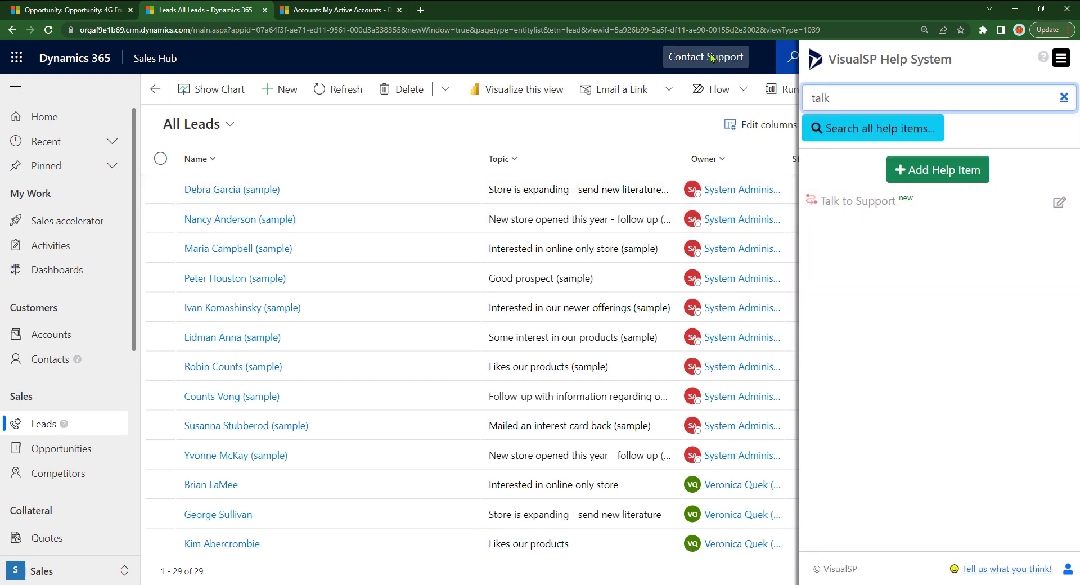
click(1058, 204)
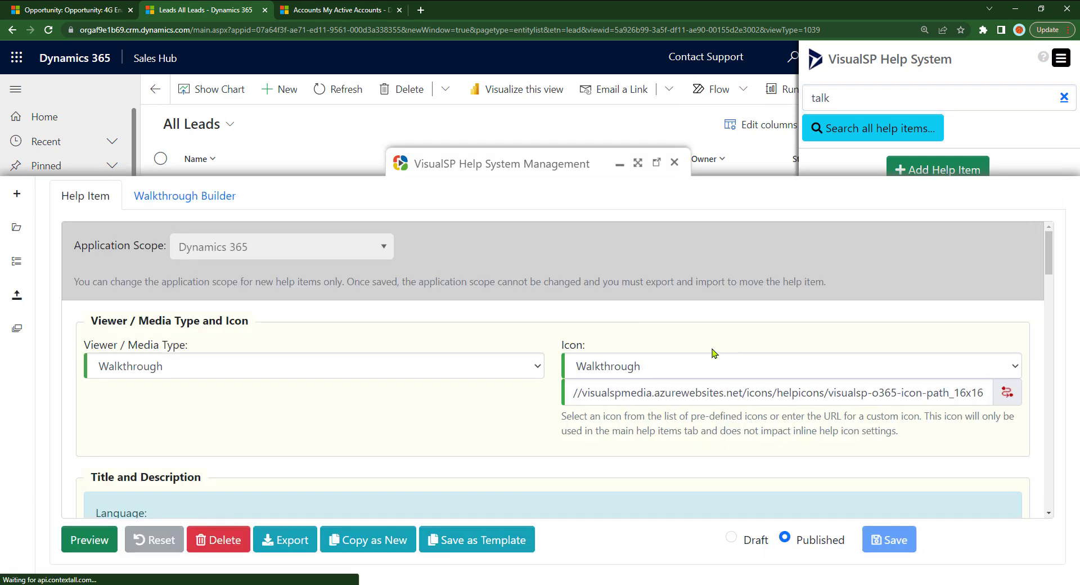
drag(1051, 256, 1056, 368)
scroll(1055, 354, up, 2)
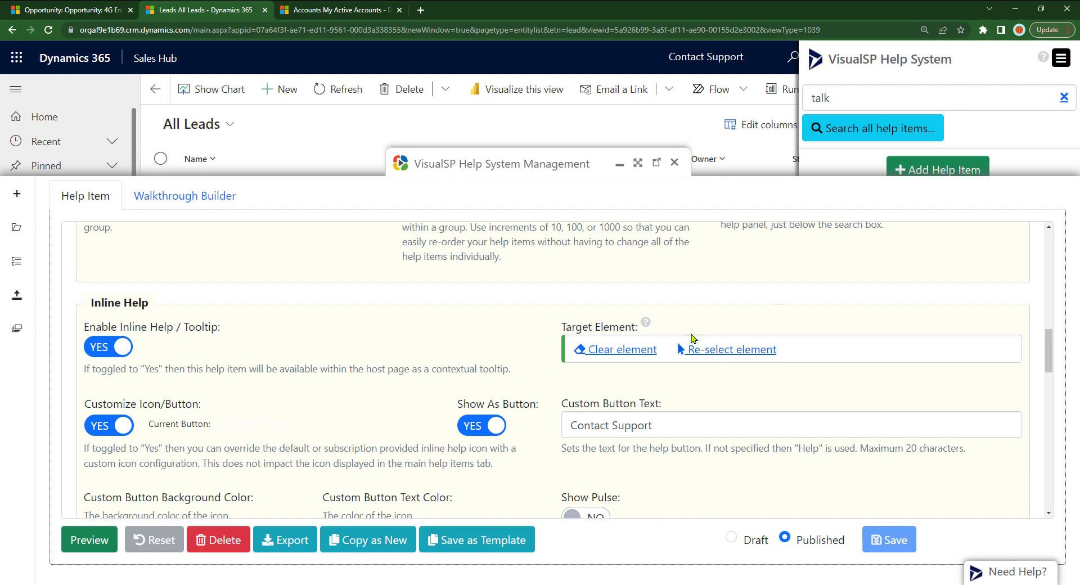
- Re-select the inline help's target element, save the item, and test its support-desk popup
click(706, 354)
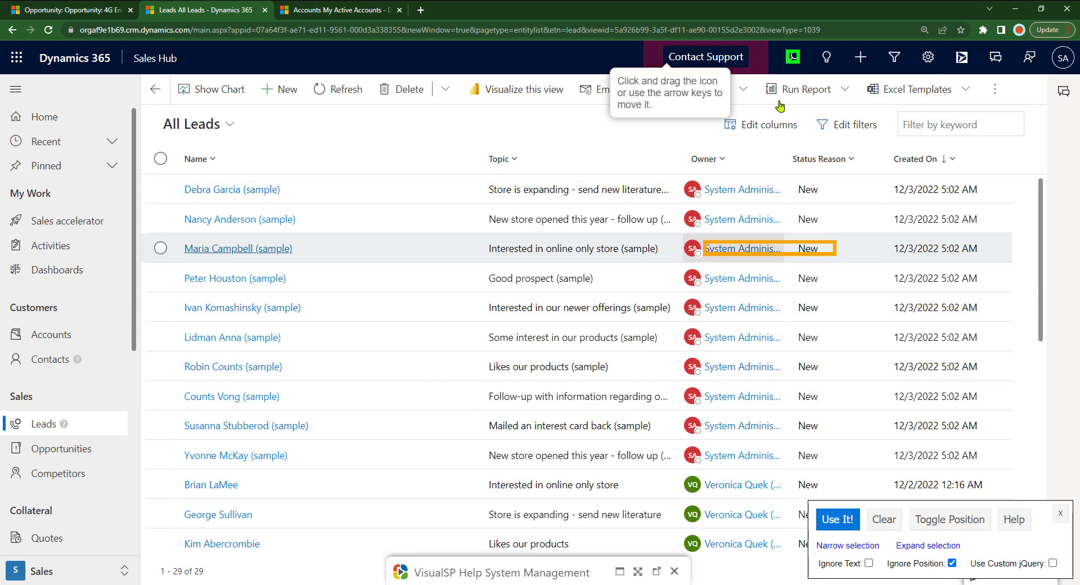
click(722, 57)
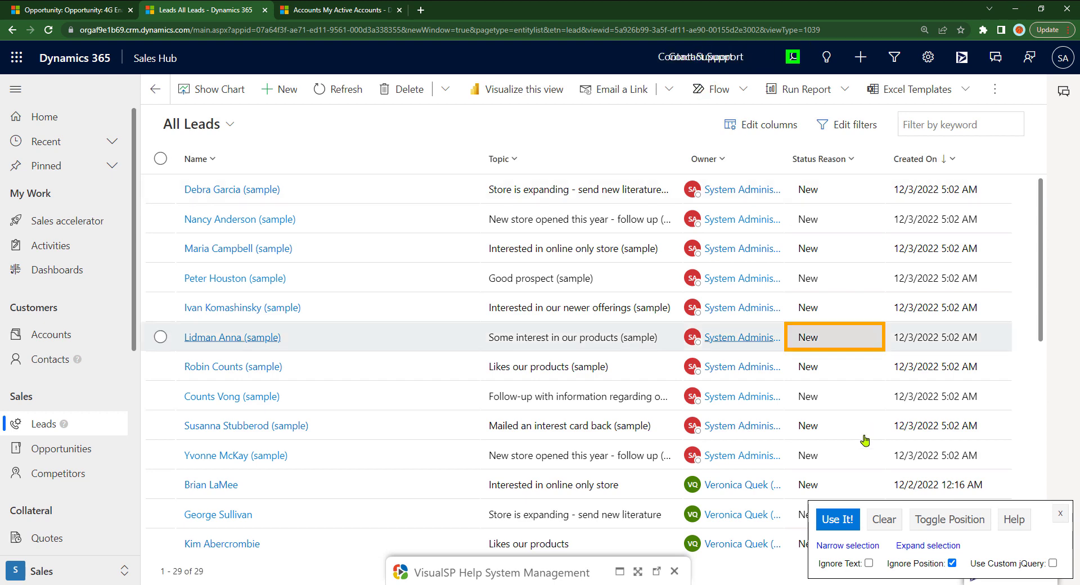
click(740, 224)
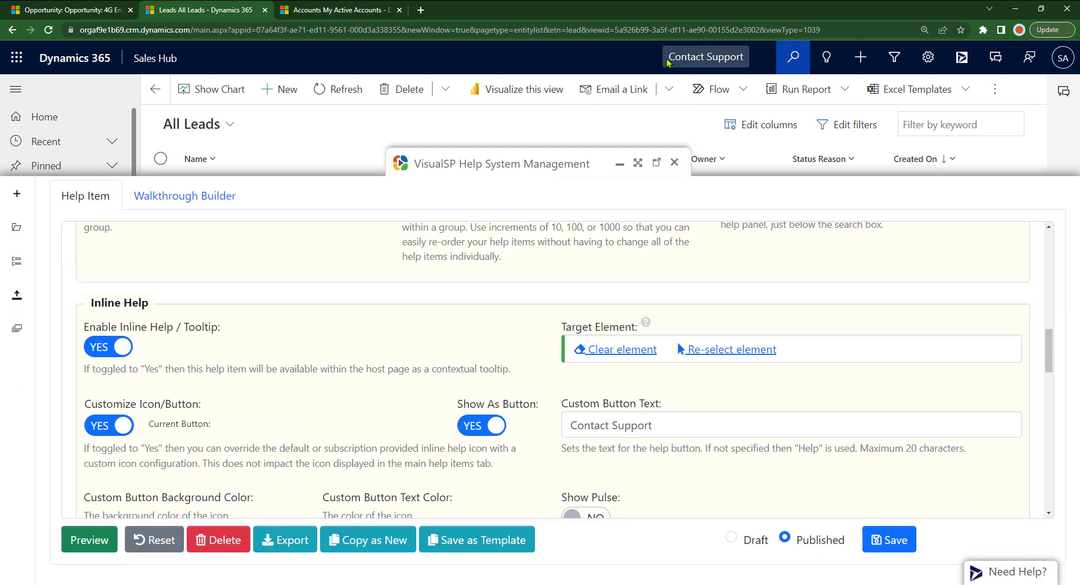
click(892, 550)
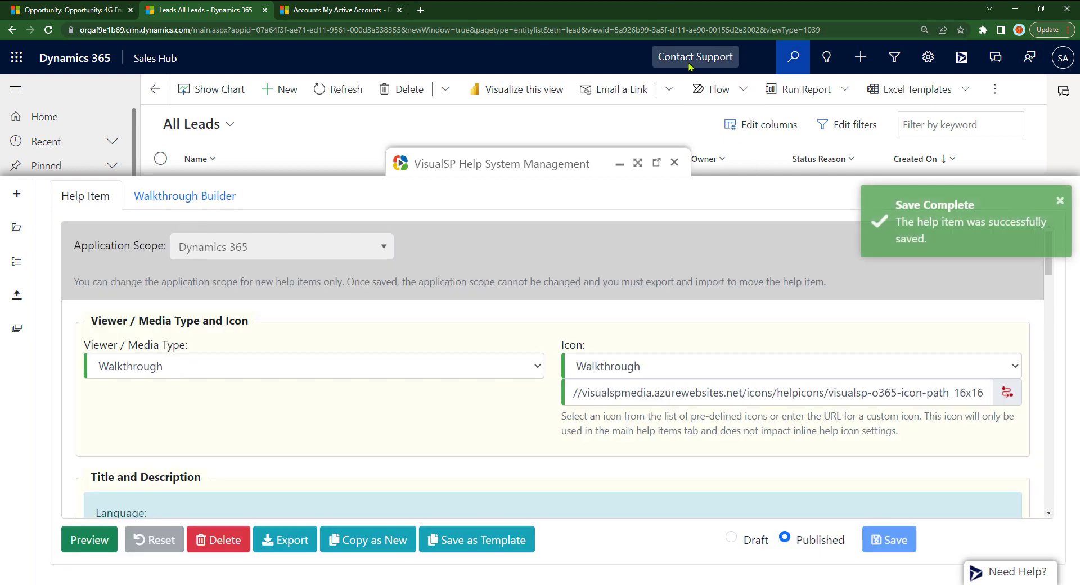
click(674, 163)
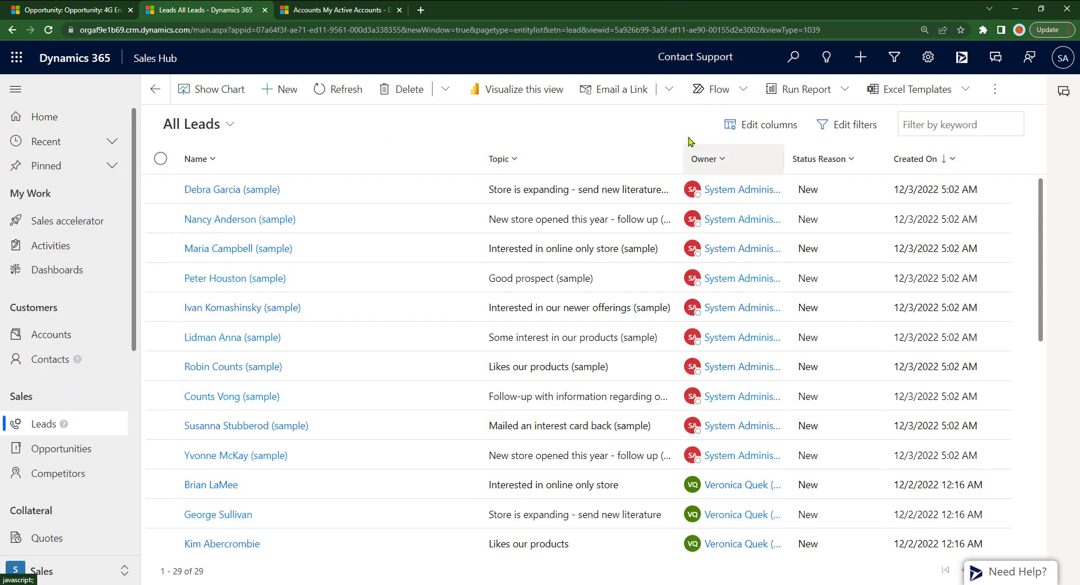
click(693, 64)
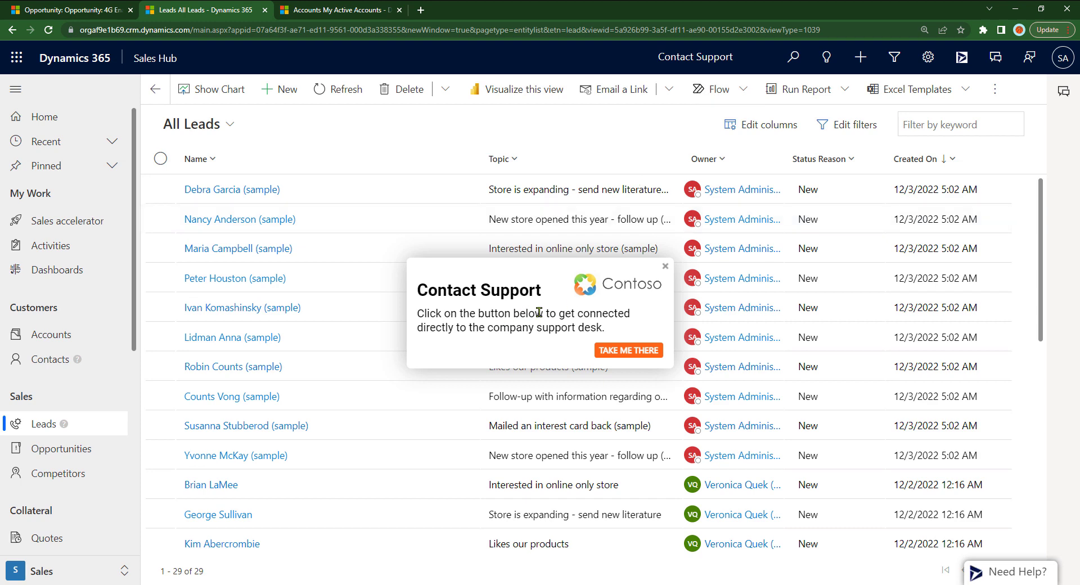
- Follow the Planner search walkthrough to filter the IT board by keyword 'wi'
click(664, 268)
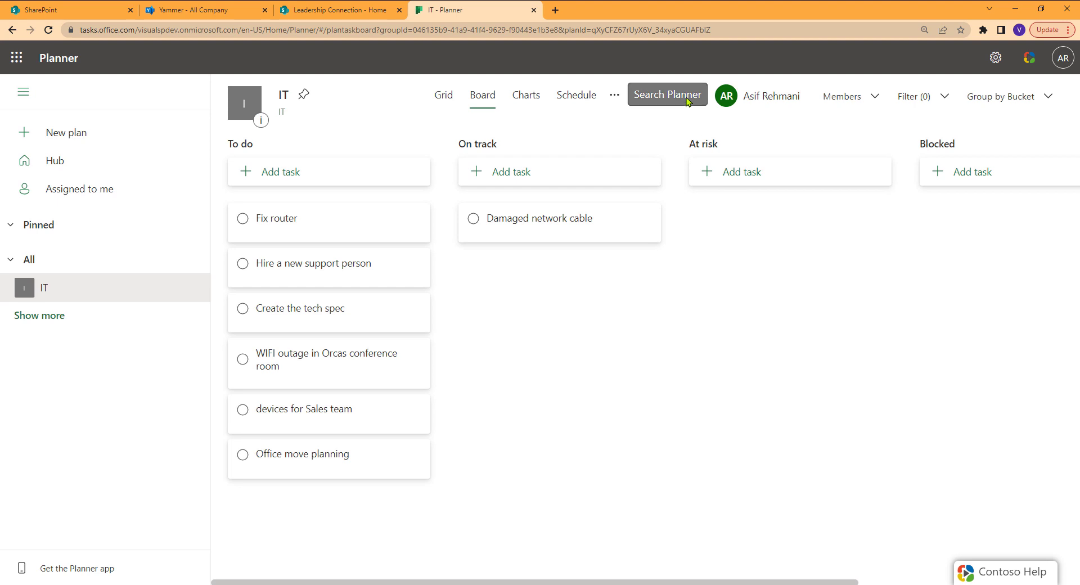
click(48, 31)
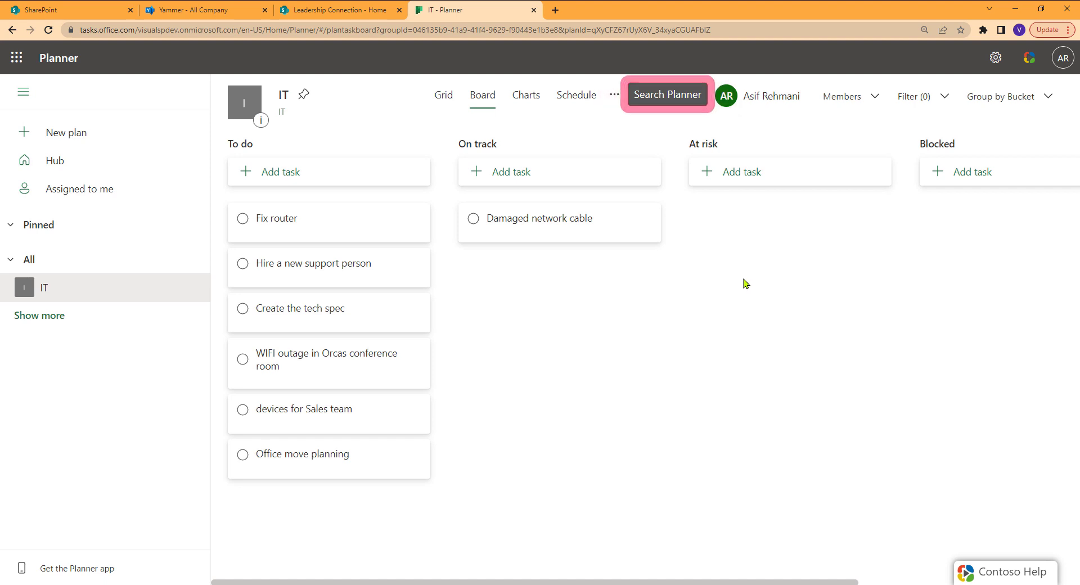
click(681, 101)
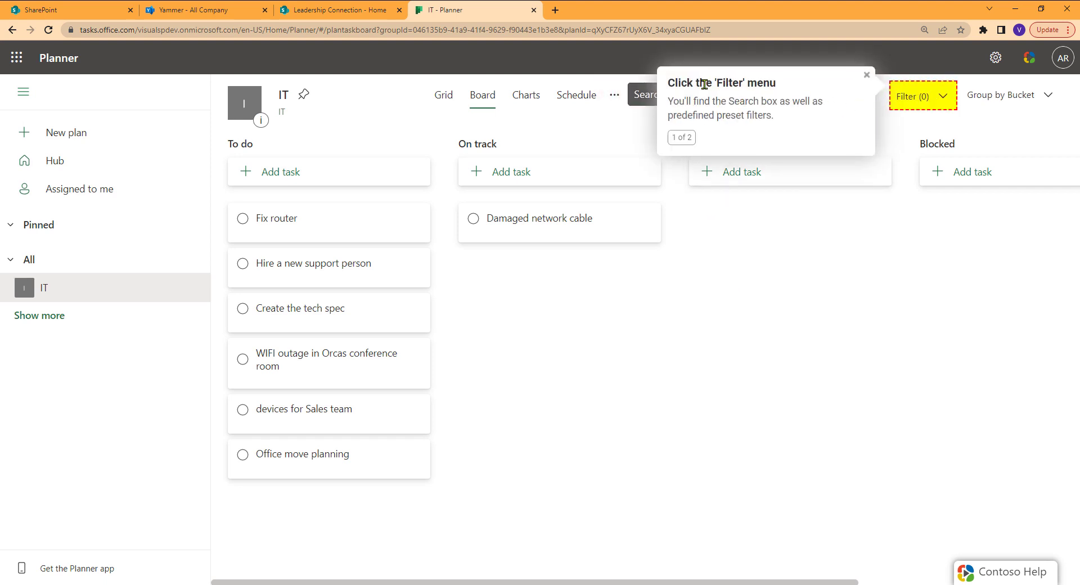
click(930, 98)
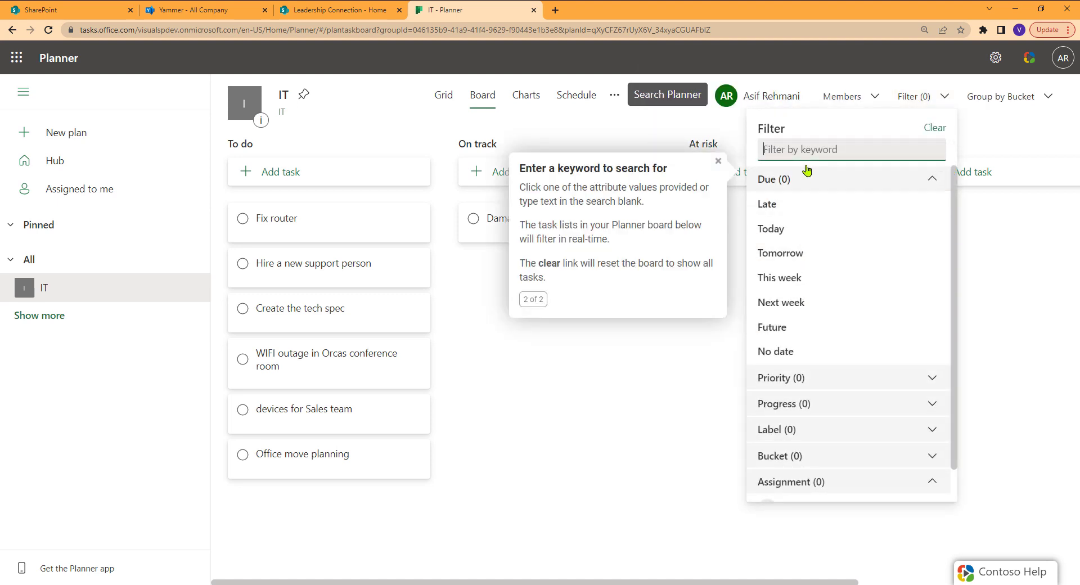
text(wi)
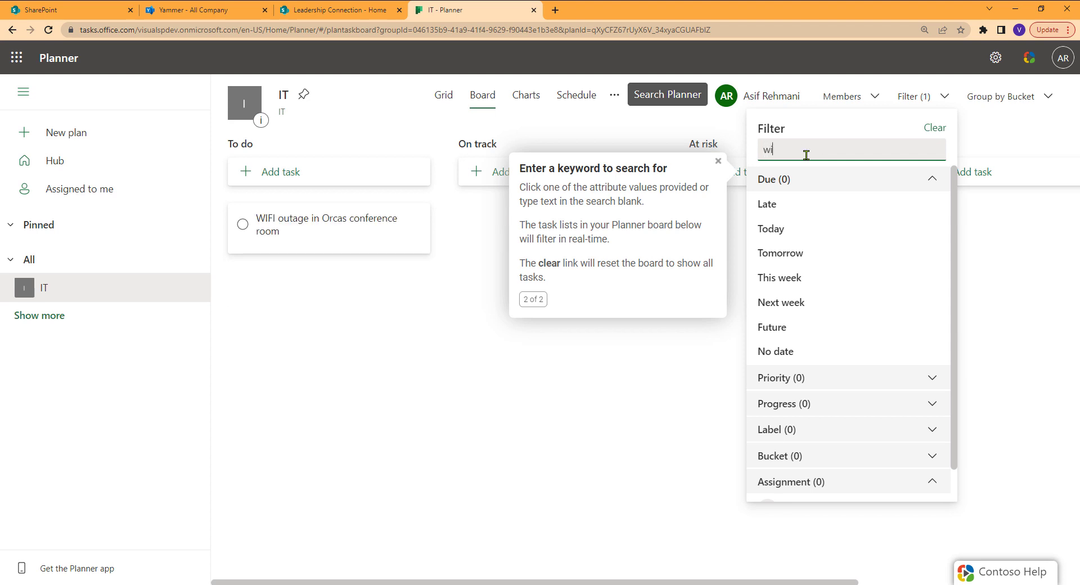
click(714, 160)
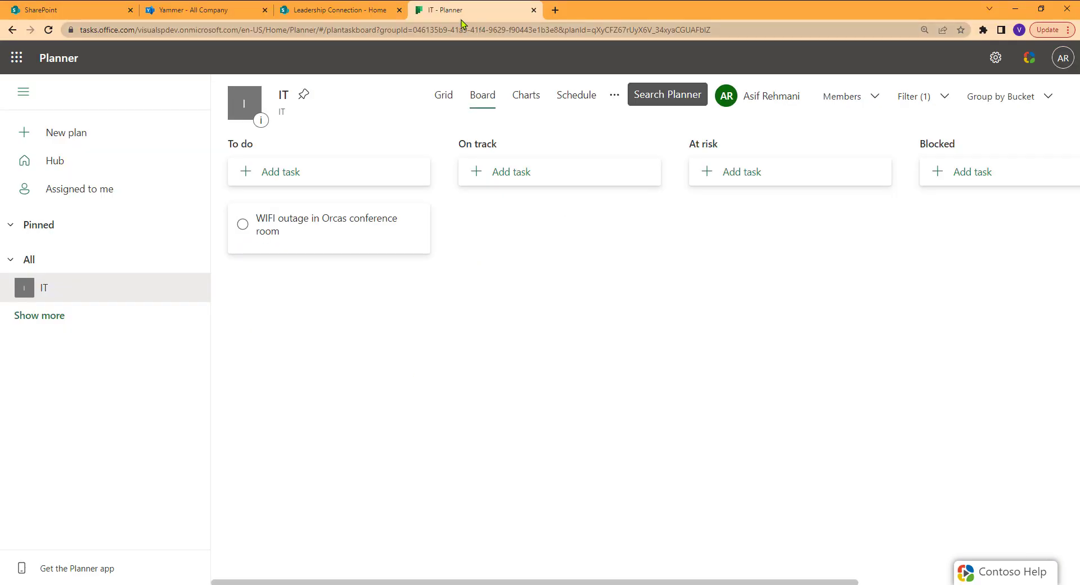
click(340, 11)
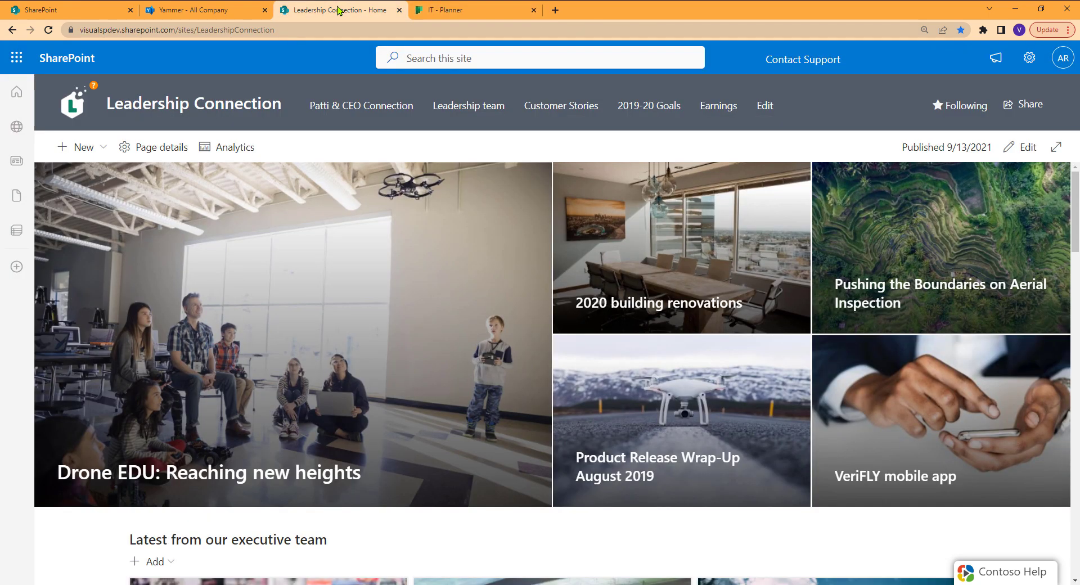
- Close the Customize your logo callout, glance at the IT plan tab, and return
click(93, 89)
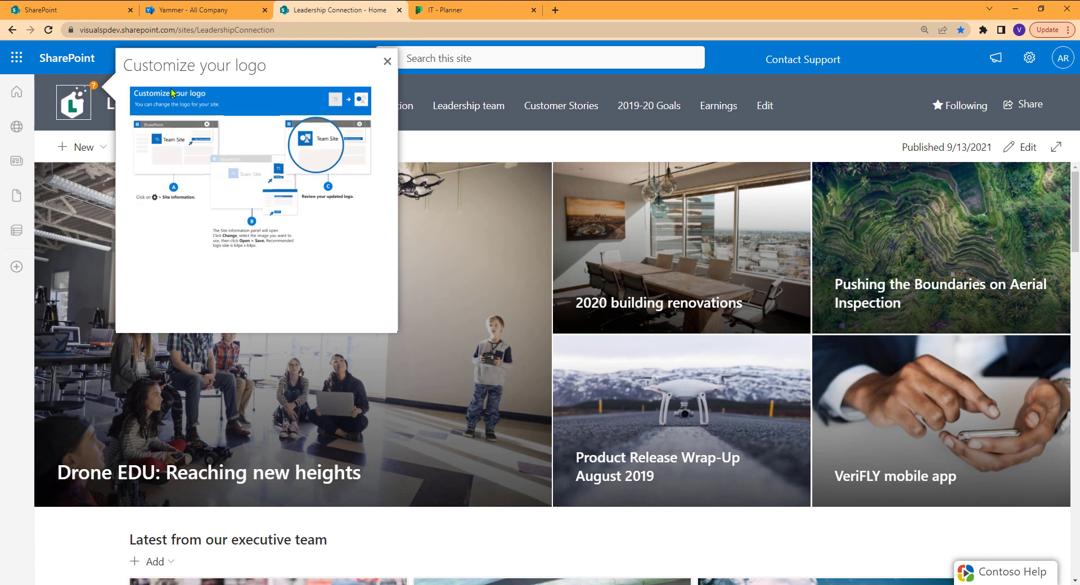
click(387, 62)
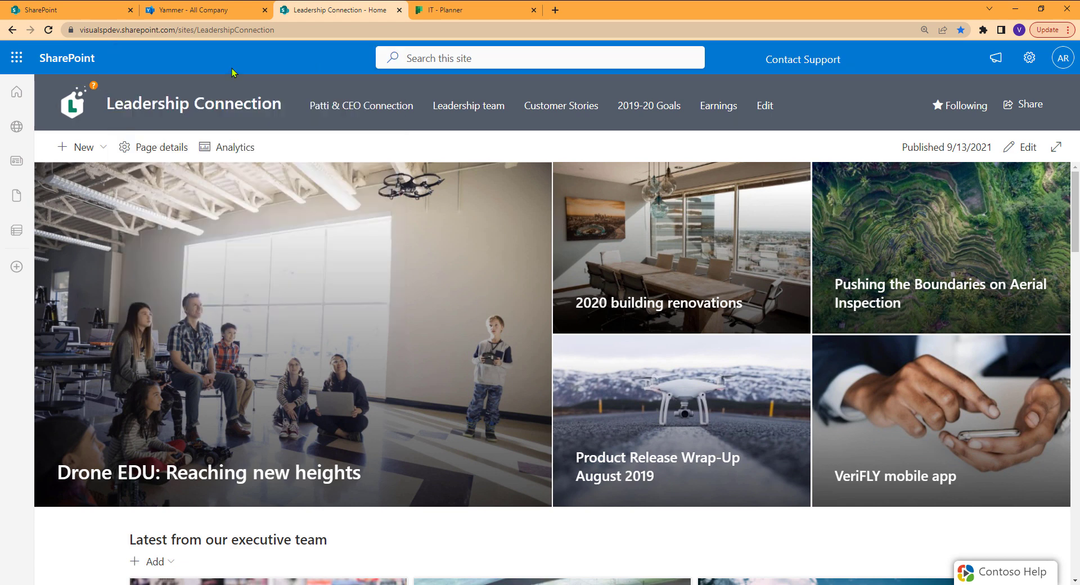
click(441, 12)
click(358, 13)
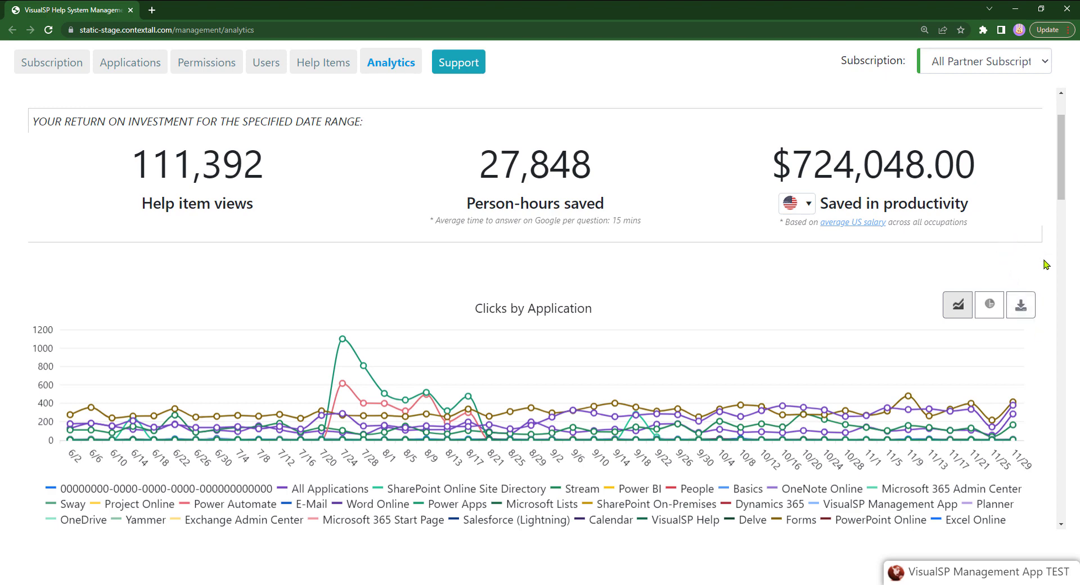
- Scroll the Analytics page down past views and clicks to the Searches table
scroll(1047, 265, down, 1)
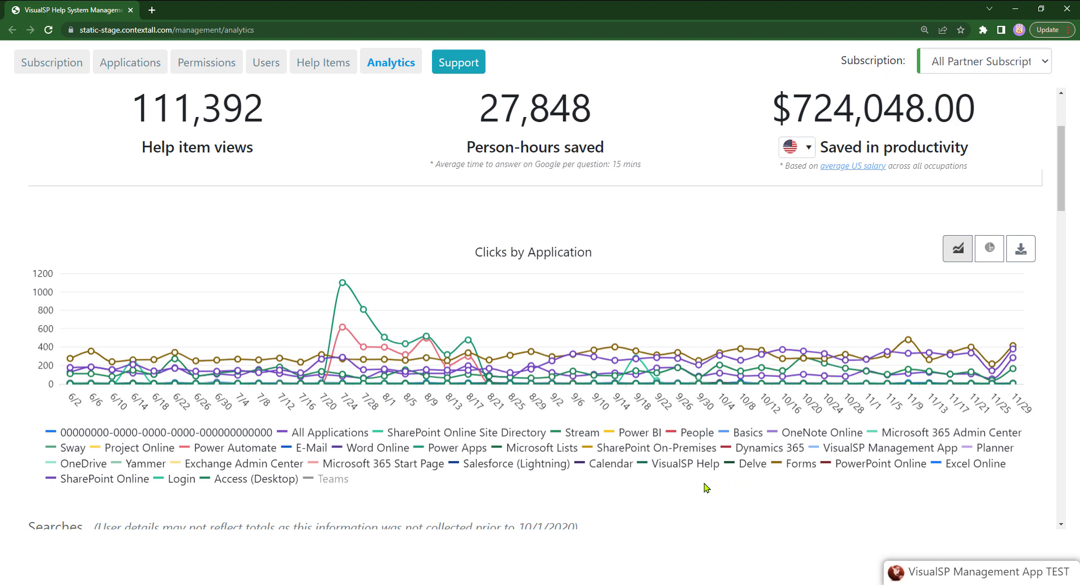
scroll(706, 487, down, 1)
- Expand the 'billable' term to list its 16 searching users, then reach Clicks by User
scroll(706, 487, down, 4)
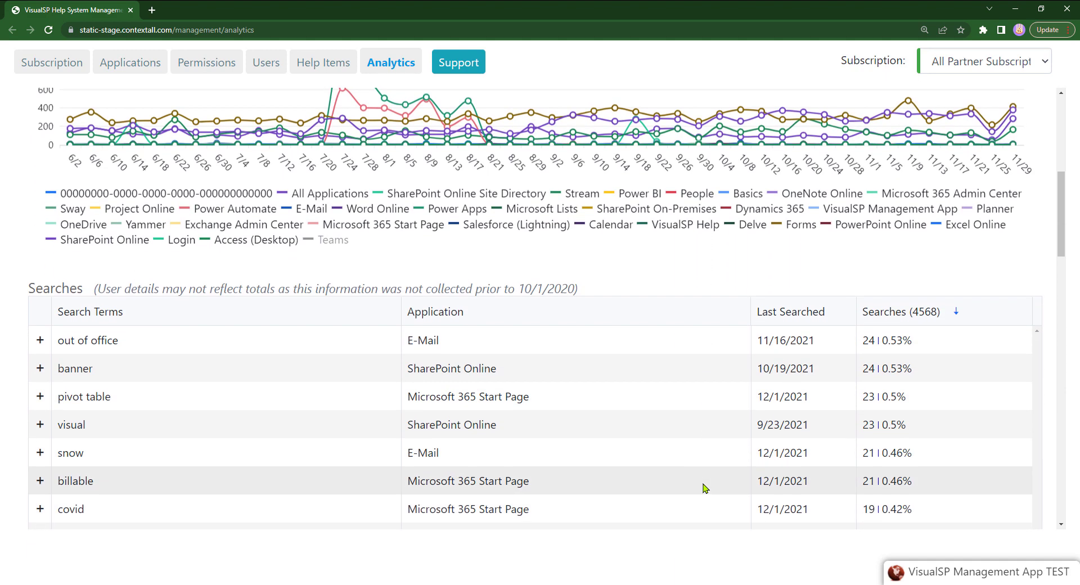
scroll(651, 450, down, 1)
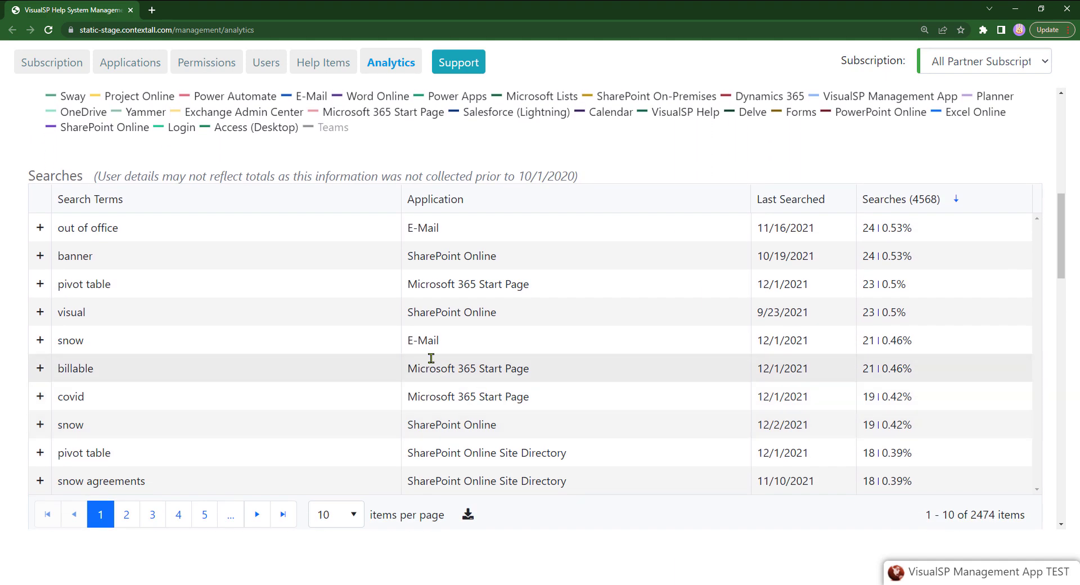
scroll(290, 329, down, 1)
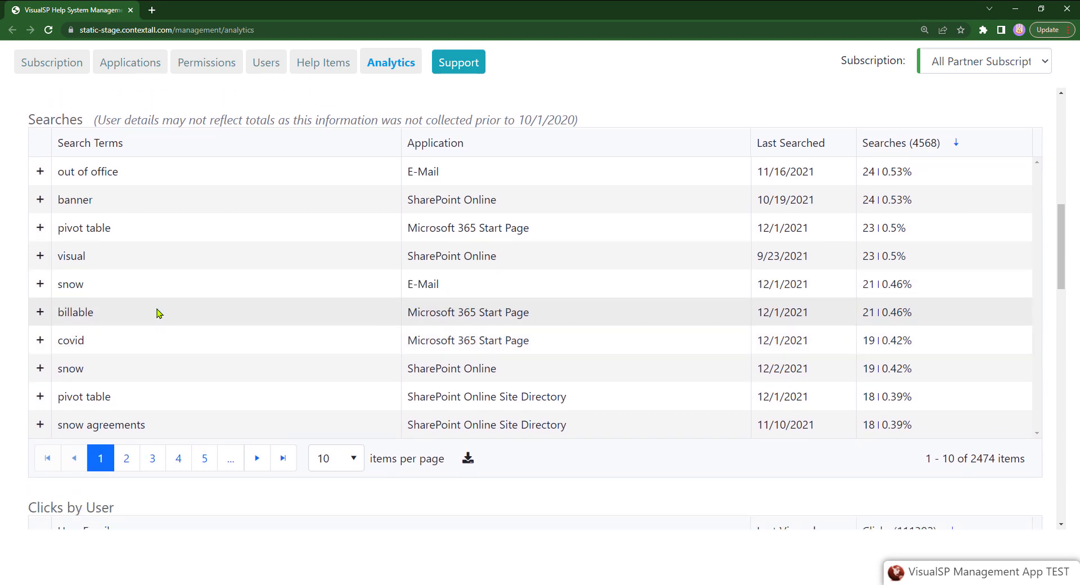
click(40, 314)
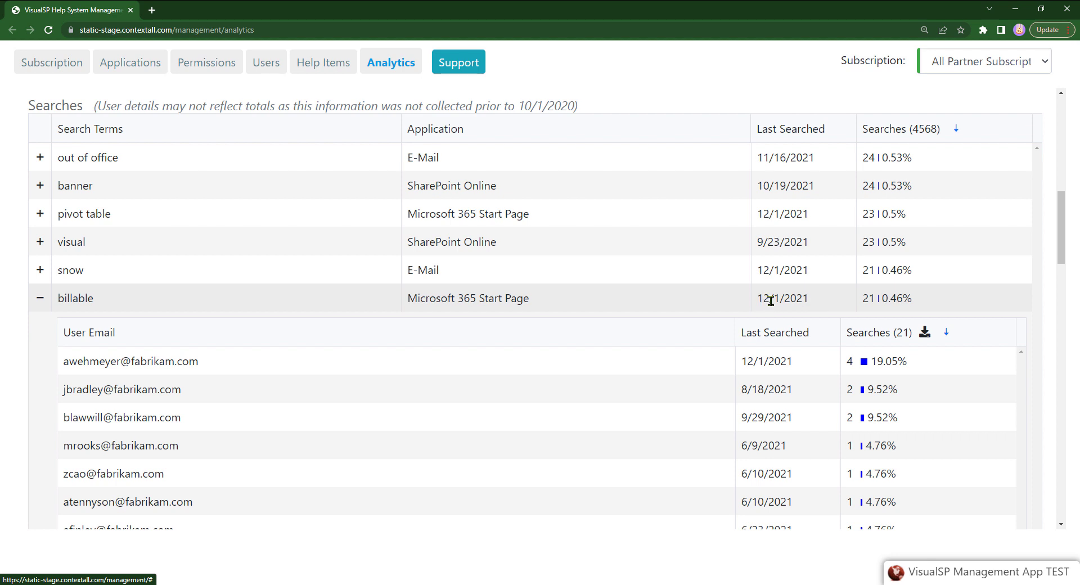
scroll(579, 305, down, 1)
scroll(569, 301, down, 1)
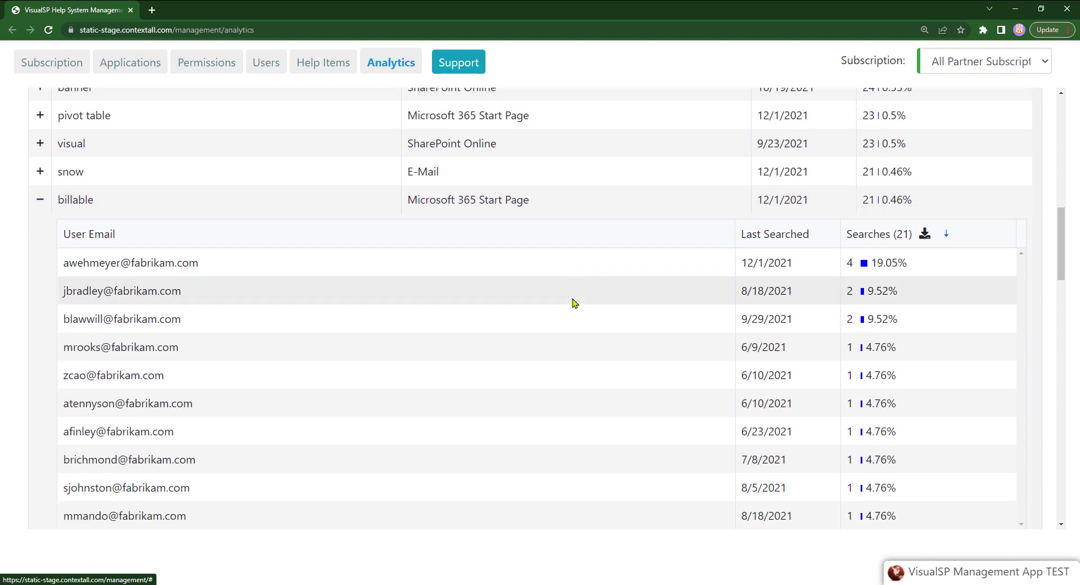
scroll(428, 281, up, 1)
scroll(169, 286, down, 6)
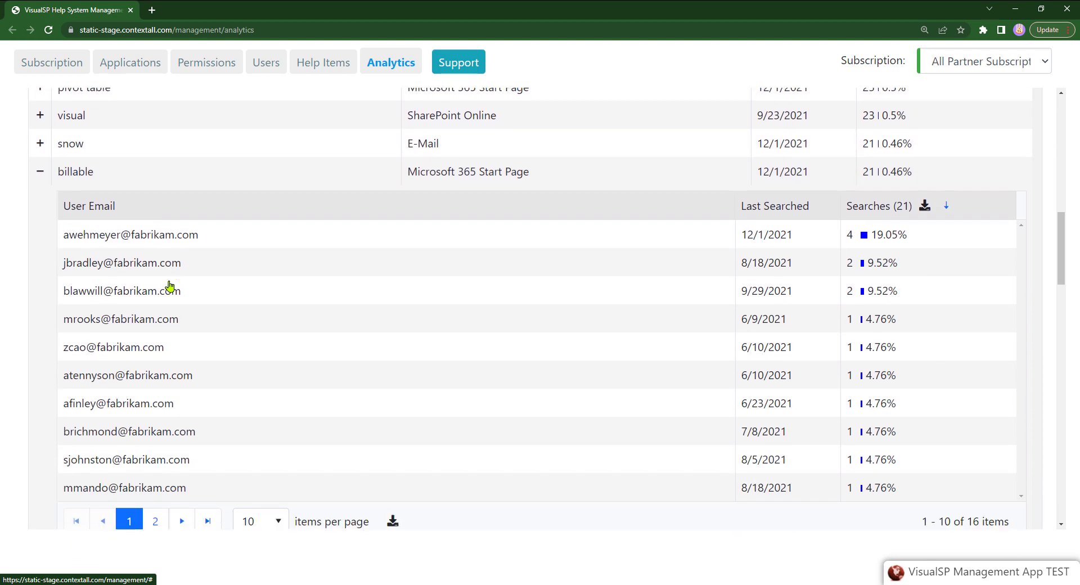
scroll(177, 285, down, 3)
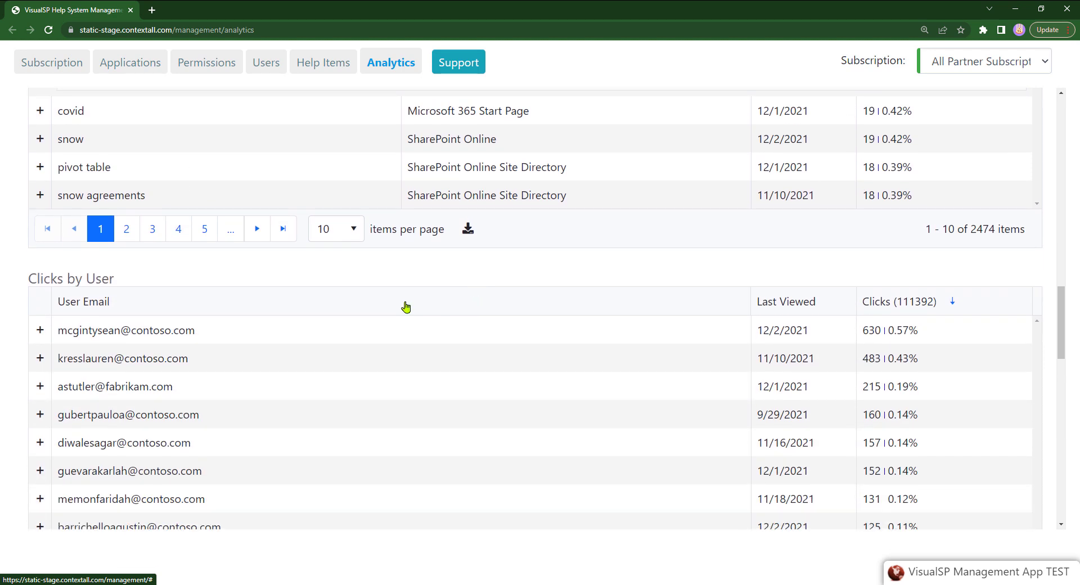
- Review the Clicks by User, Clicks by Help Item and pie chart analytics
scroll(285, 314, down, 4)
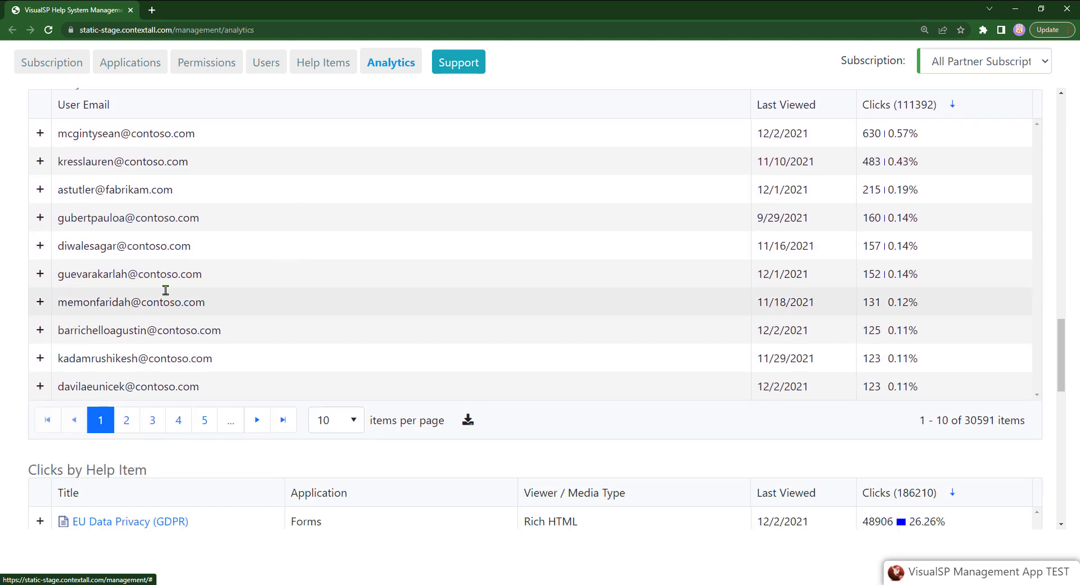
scroll(152, 270, up, 1)
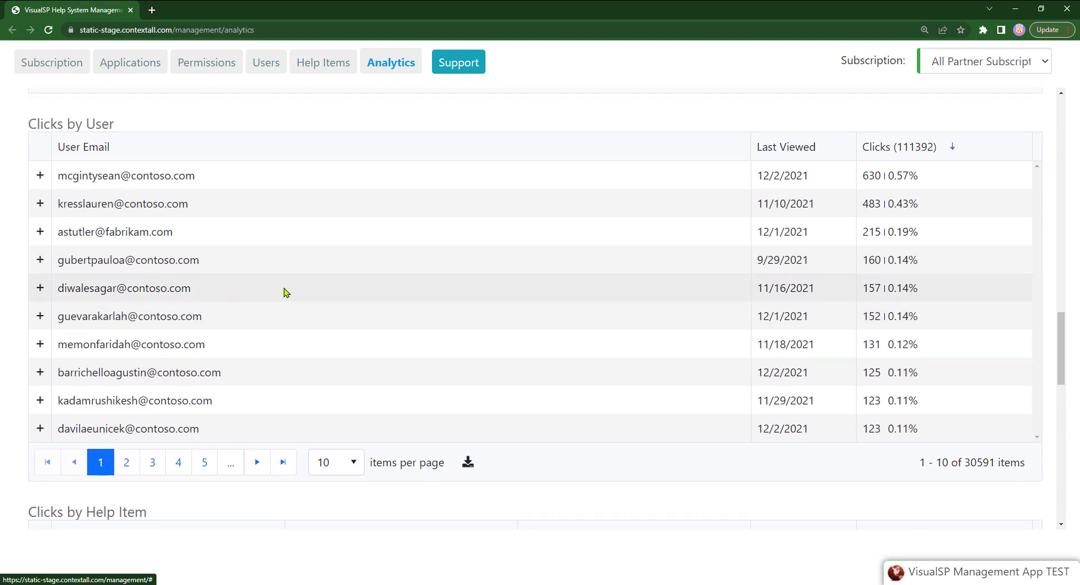
scroll(296, 289, down, 3)
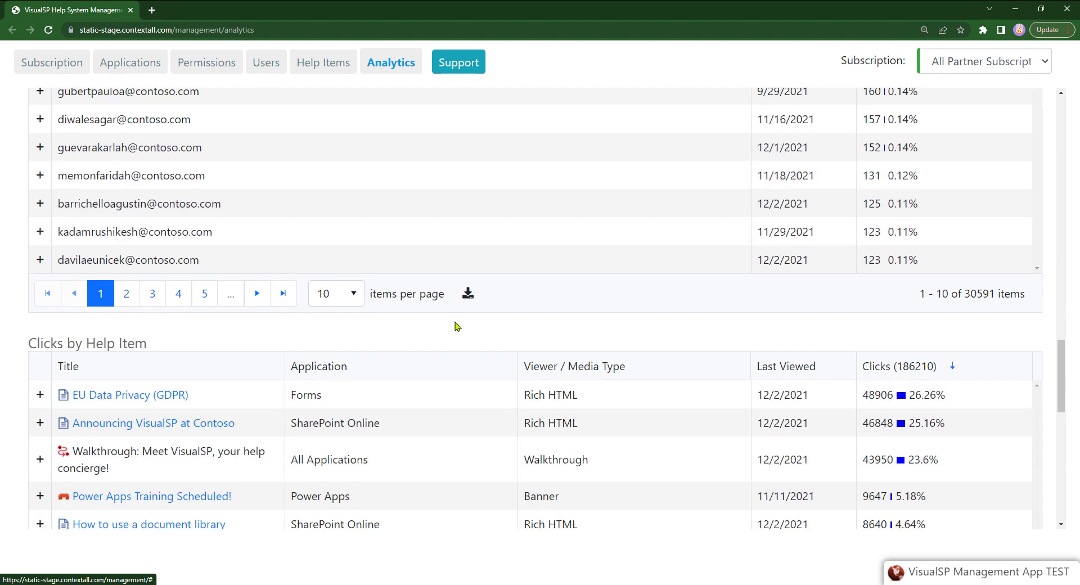
scroll(444, 325, down, 2)
scroll(447, 328, down, 5)
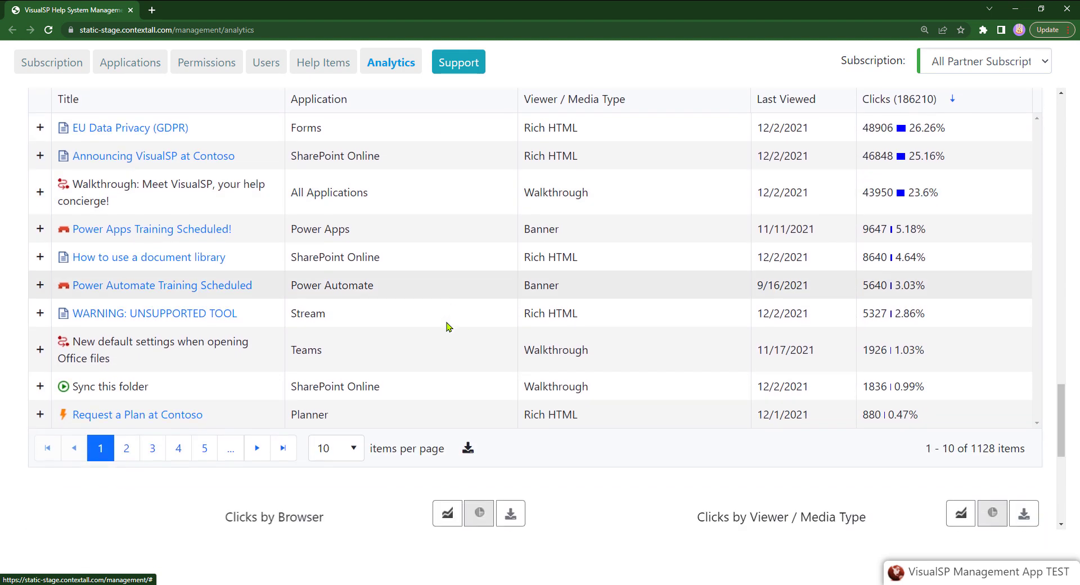
scroll(450, 324, down, 2)
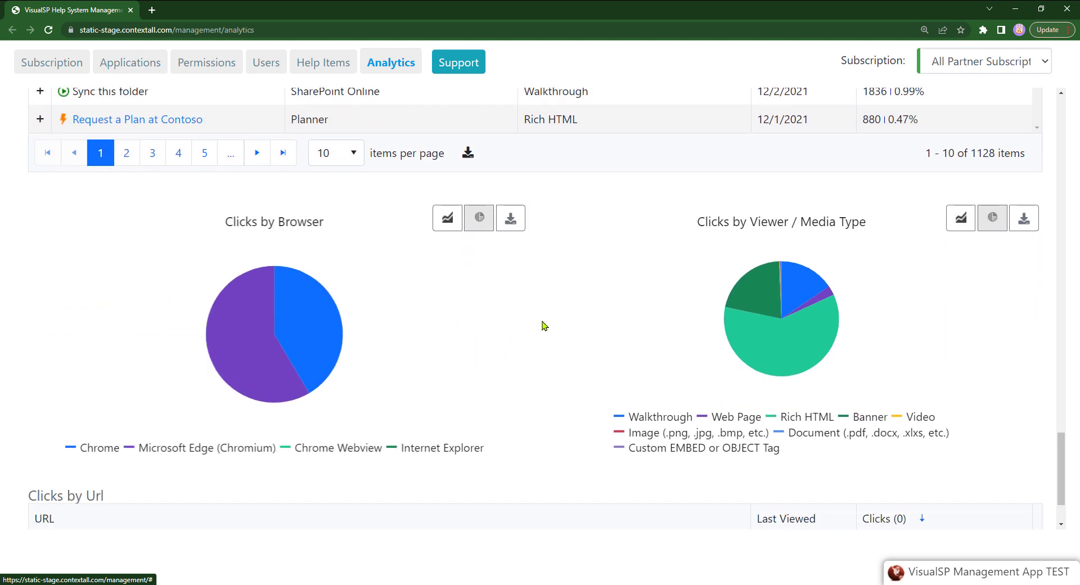
mouse_move(834, 358)
scroll(497, 434, down, 1)
scroll(501, 433, up, 2)
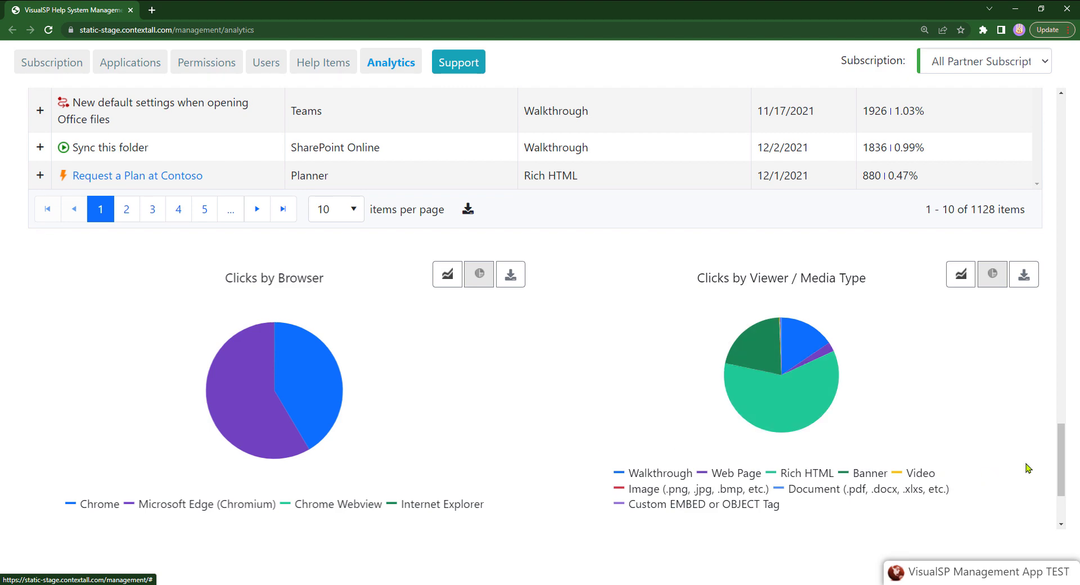
drag(1061, 440, 1025, 148)
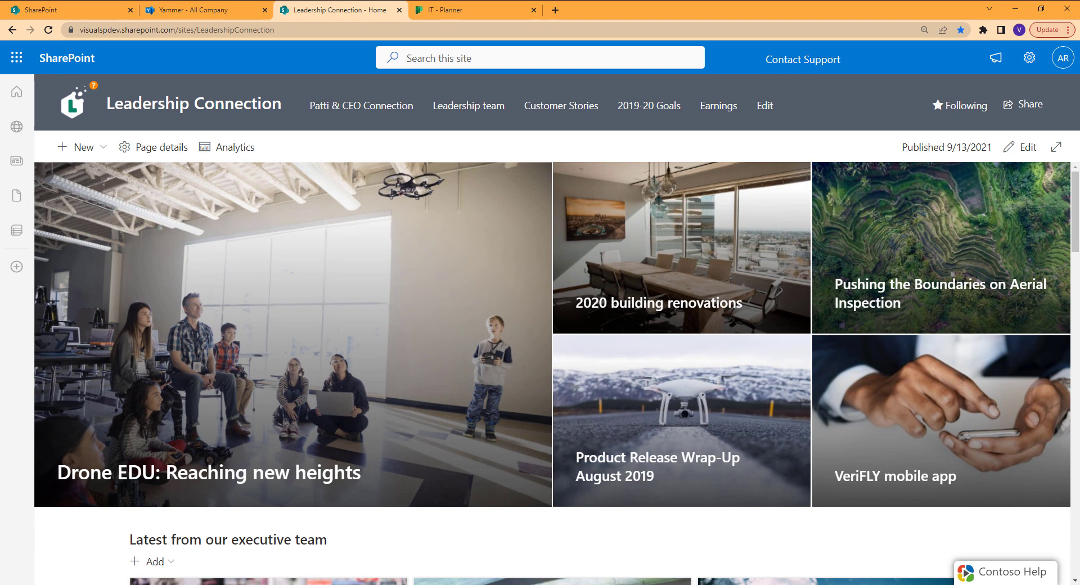
- Switch to the Dynamics 365 Sales Hub All Leads list of 29 leads
click(457, 584)
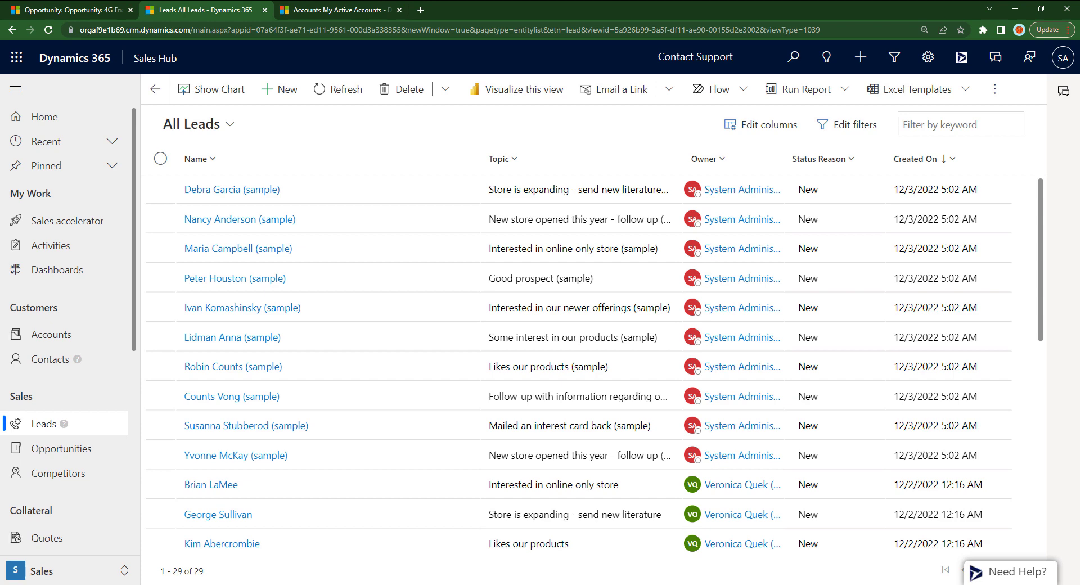
- Bring the VisualSP HRM Demo's Contoso Dashboard with its Notice Board forward
click(264, 540)
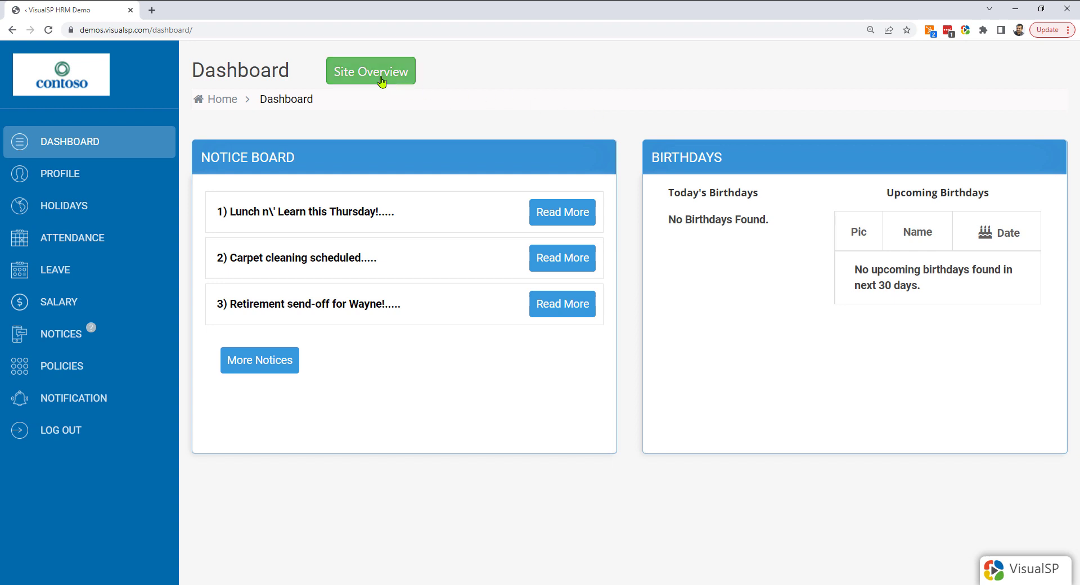
- Show the Ask Vic help panel on the HRM dashboard and close it again
click(994, 569)
click(663, 134)
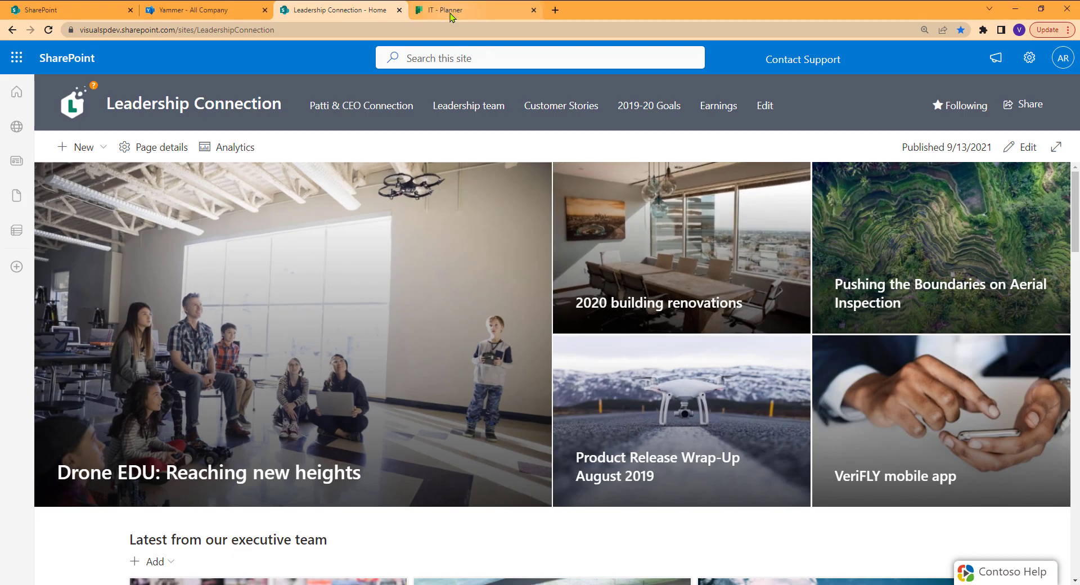
- Stop briefly at the IT Planner board, then go to Yammer's All Company community
click(450, 13)
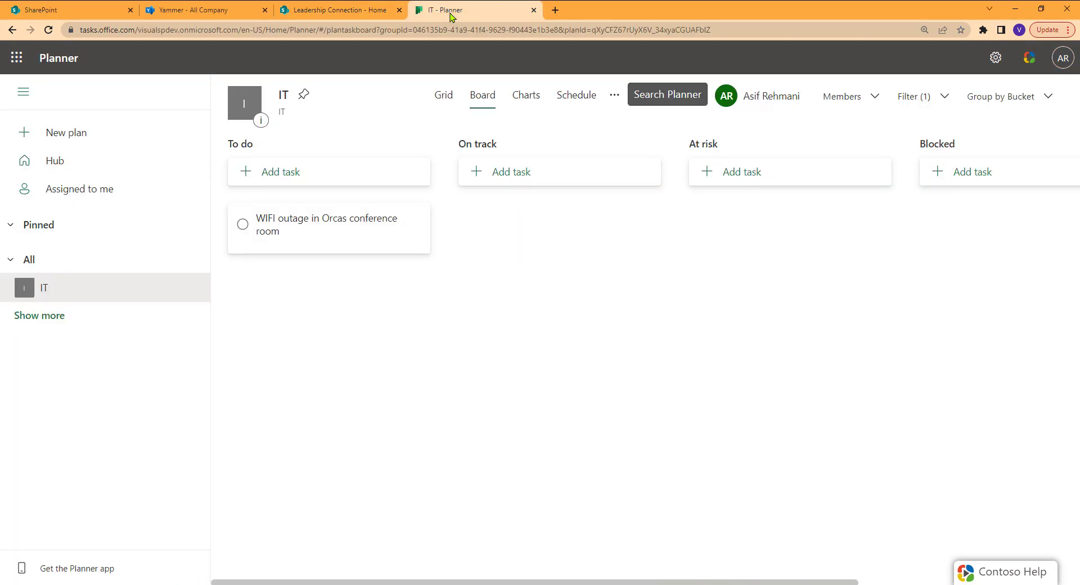
click(181, 10)
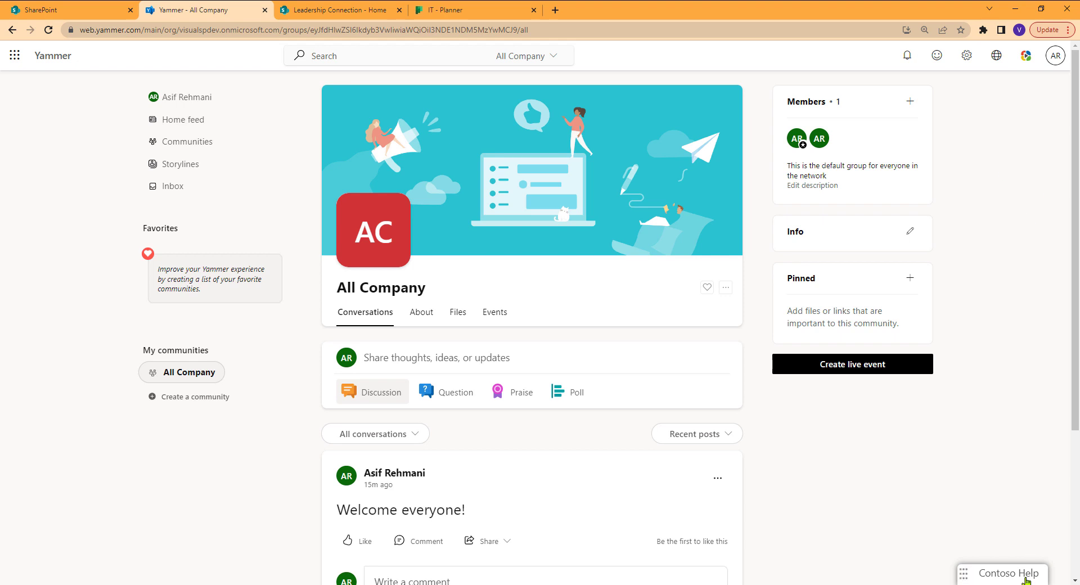
- Show the Contoso Help System panel listing Yammer help items, then close it again
click(1028, 580)
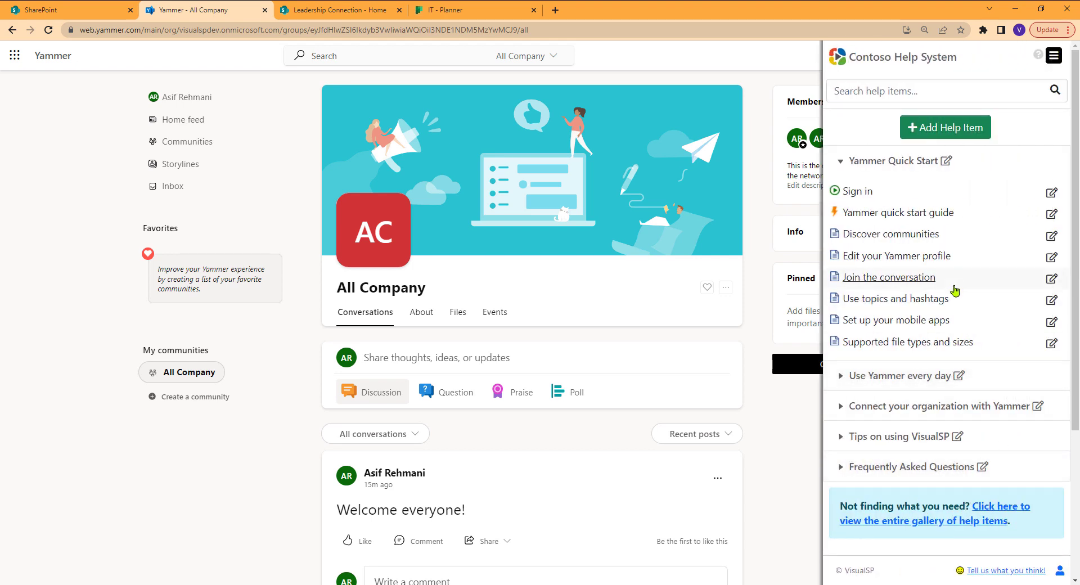
click(778, 80)
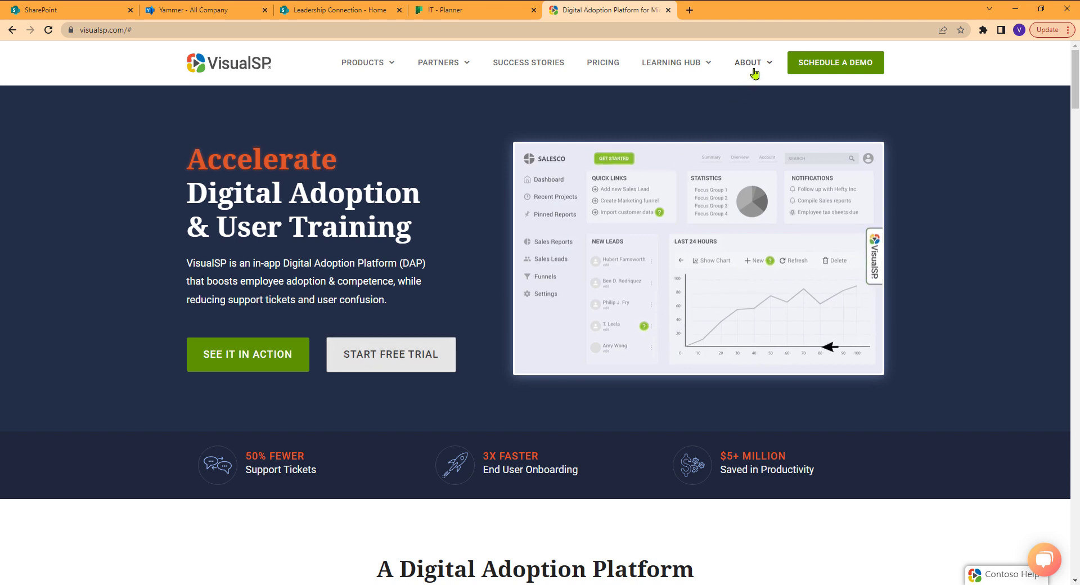
mouse_move(753, 71)
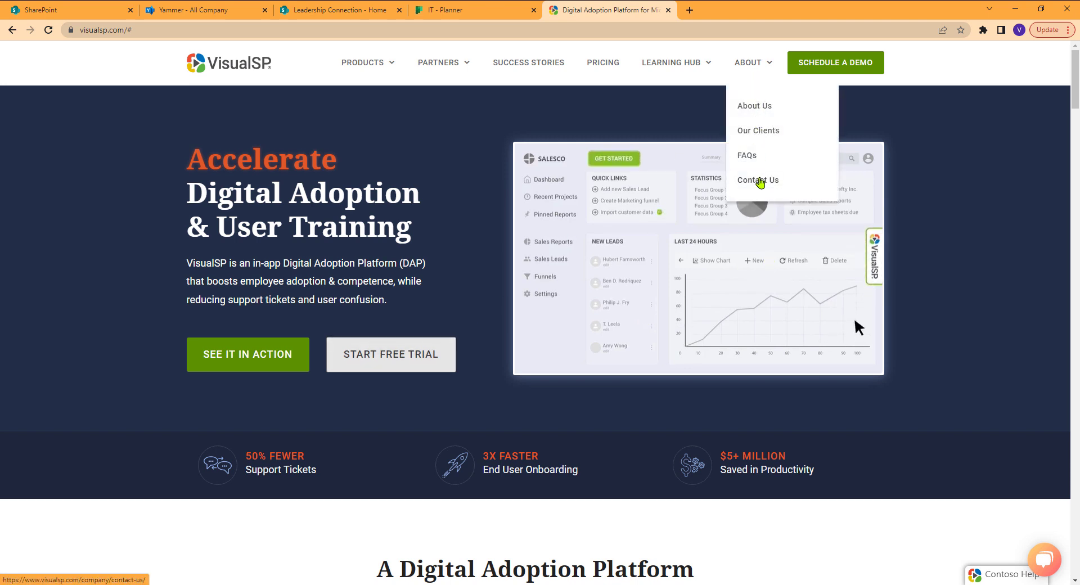